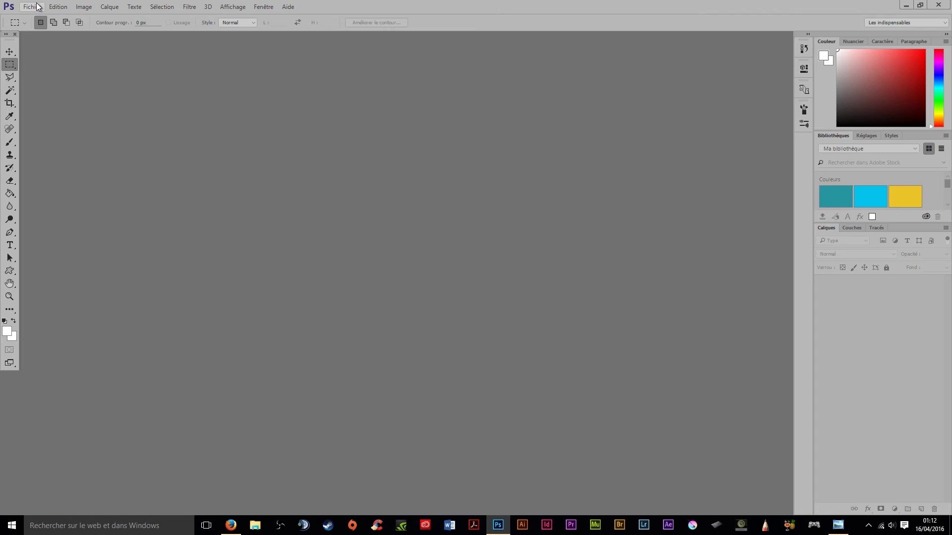
# Step: Create a white 1920×1080 px document named 'Fond d'écran - GOLD STYLE'
pyautogui.click(55, 7)
pyautogui.click(34, 18)
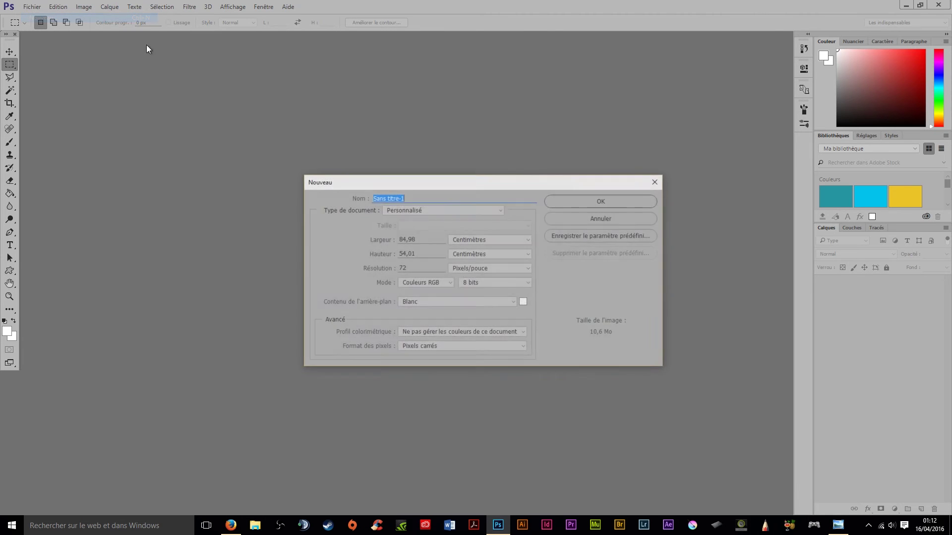
pyautogui.write('Fon')
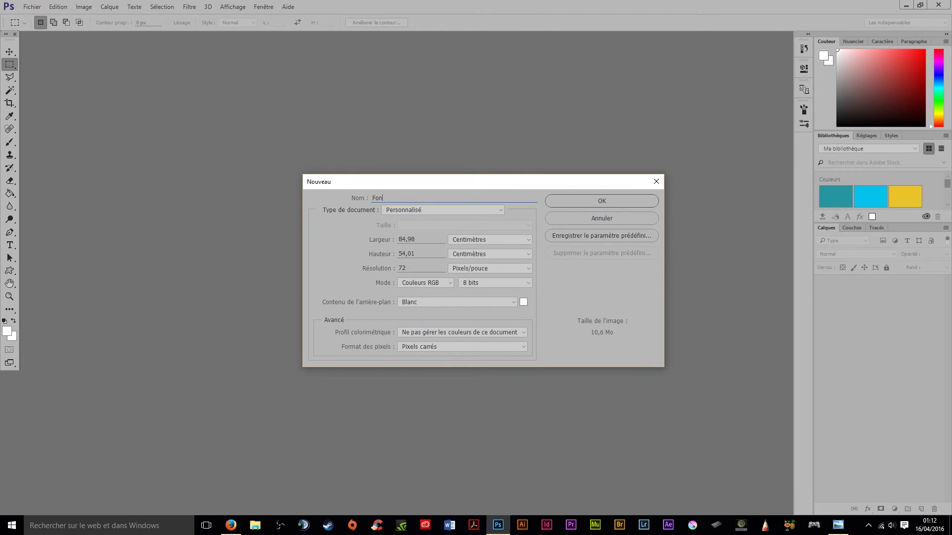
pyautogui.write("d d'écran - ")
pyautogui.write('GOLD S')
pyautogui.write('TYLE')
pyautogui.click(469, 238)
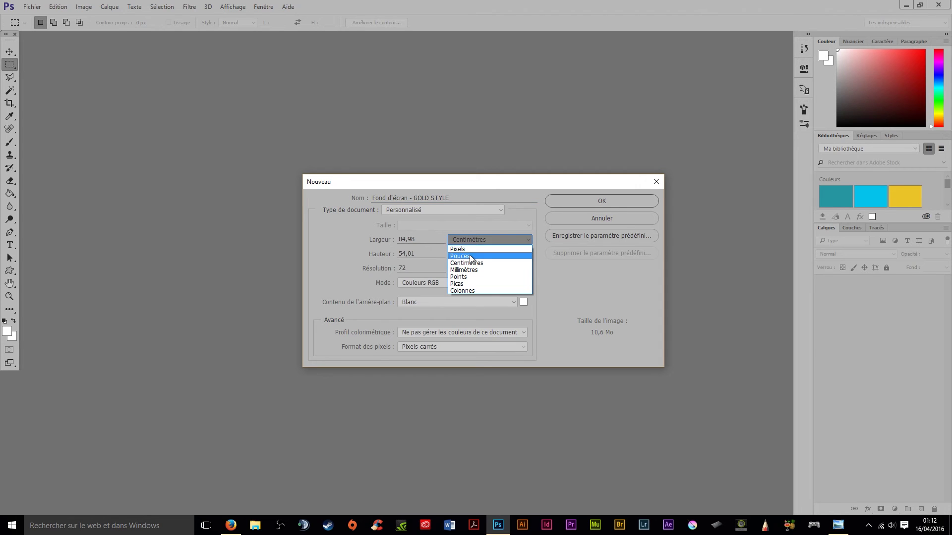
pyautogui.click(472, 252)
pyautogui.doubleClick(420, 242)
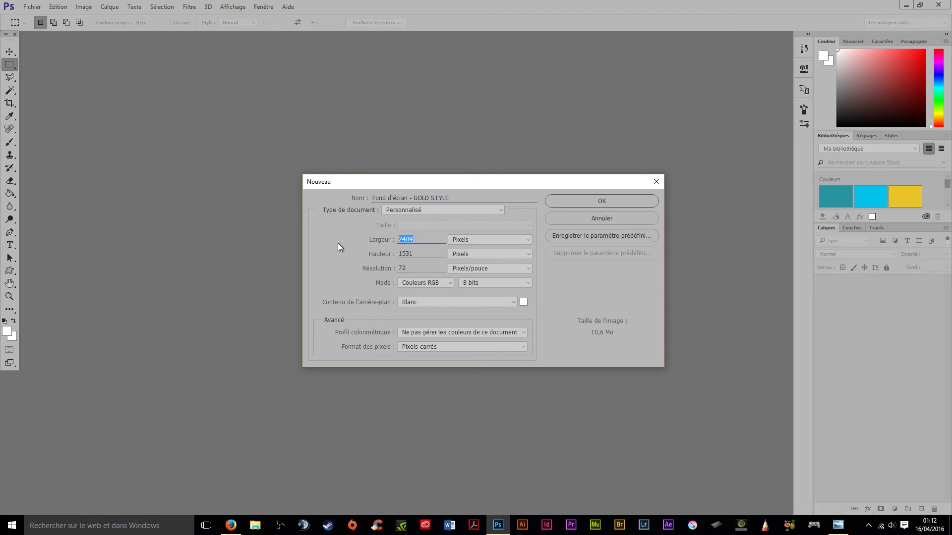
pyautogui.write('1920')
pyautogui.doubleClick(419, 253)
pyautogui.write('1080')
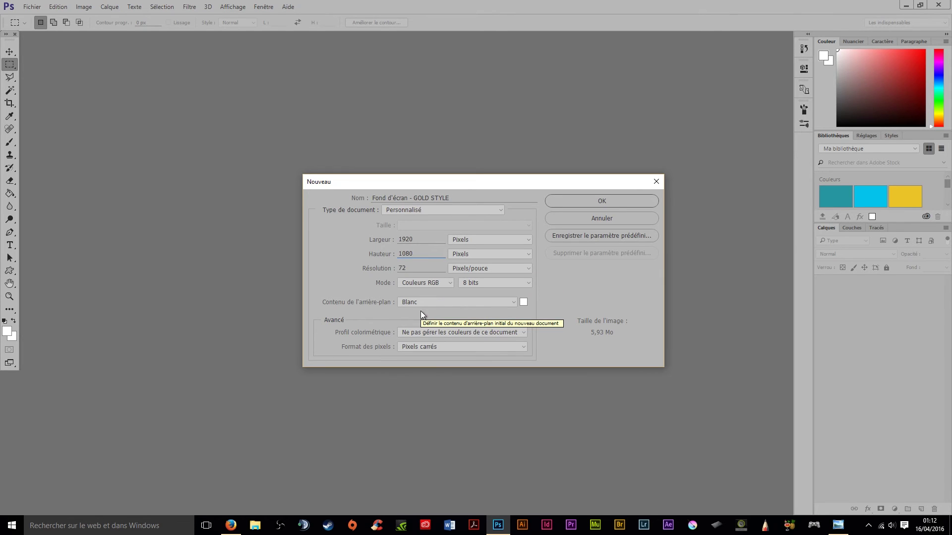
pyautogui.click(576, 200)
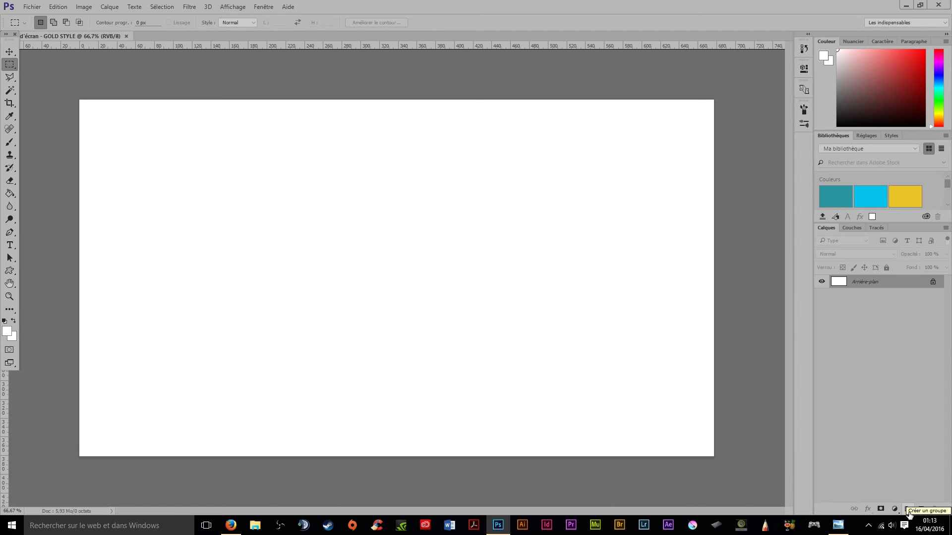
# Step: Add a new empty layer named 'Fond'
pyautogui.click(920, 510)
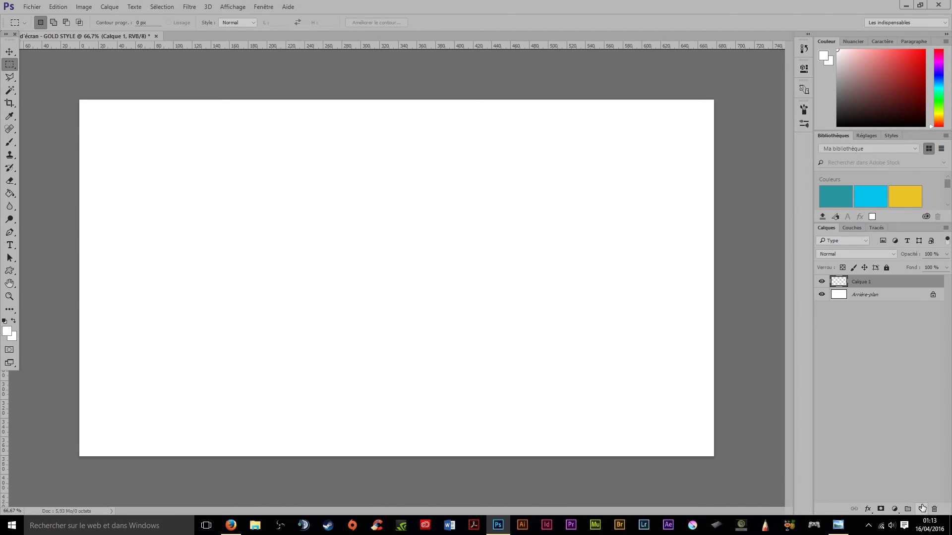
pyautogui.doubleClick(861, 281)
pyautogui.write('Fond')
pyautogui.press('Return')
# Step: Set the foreground colour to dark navy #272c4f
pyautogui.click(9, 332)
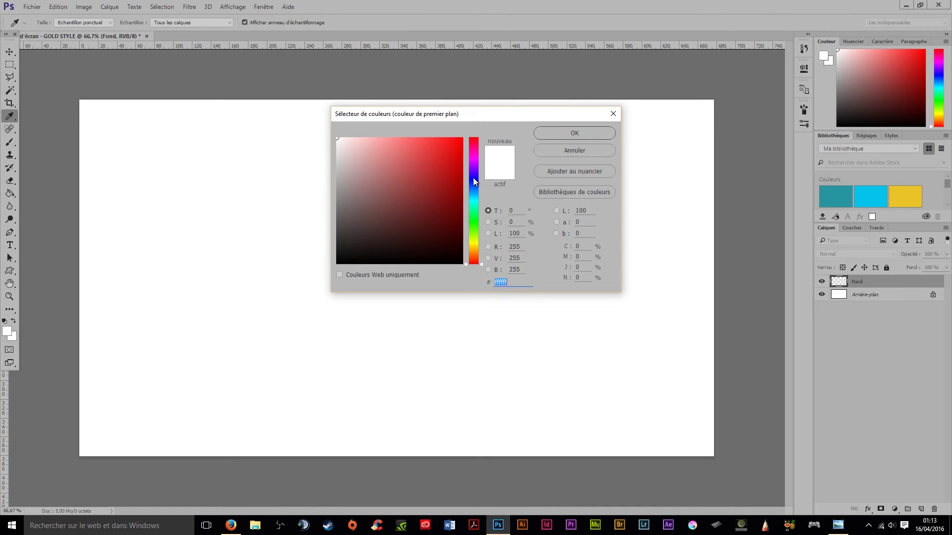
pyautogui.moveTo(473, 178)
pyautogui.mouseDown()
pyautogui.moveTo(407, 236)
pyautogui.moveTo(400, 225)
pyautogui.mouseUp()
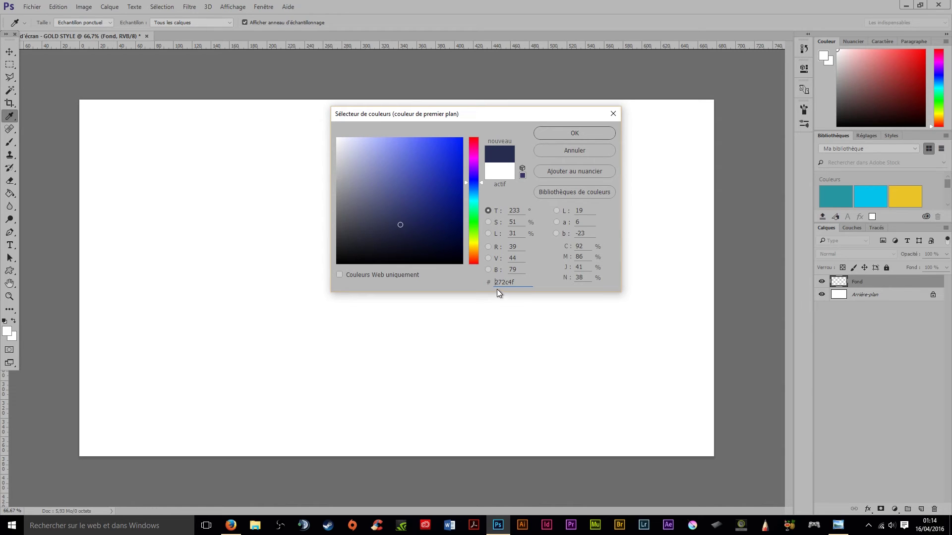
pyautogui.click(557, 133)
pyautogui.press('m')
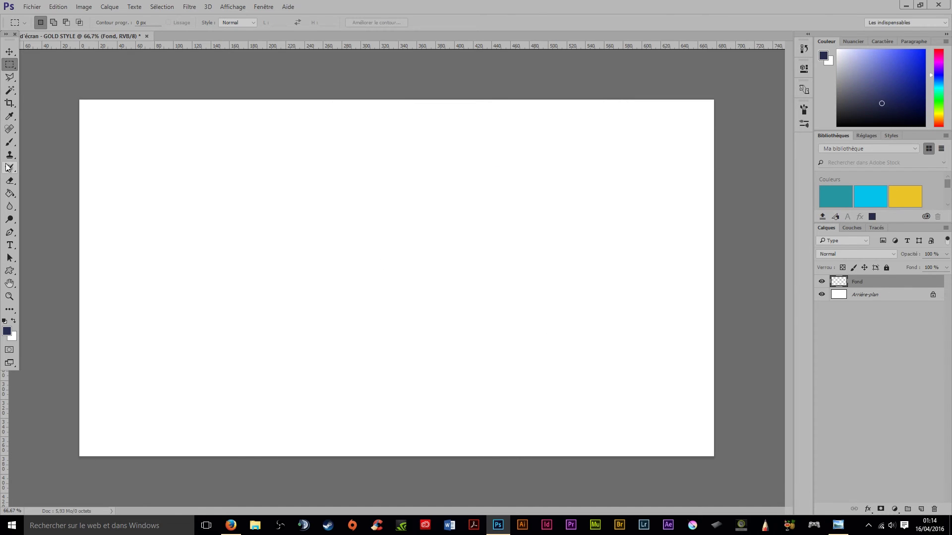
# Step: Fill the Fond layer with navy and add a vertical guide at the 960 px centre
pyautogui.moveTo(10, 193); pyautogui.dragTo(42, 204)
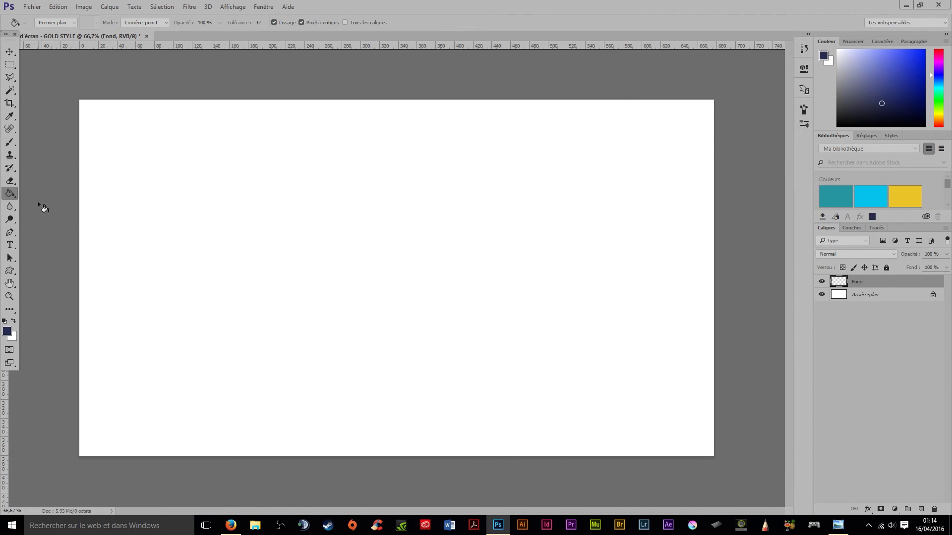
pyautogui.click(241, 255)
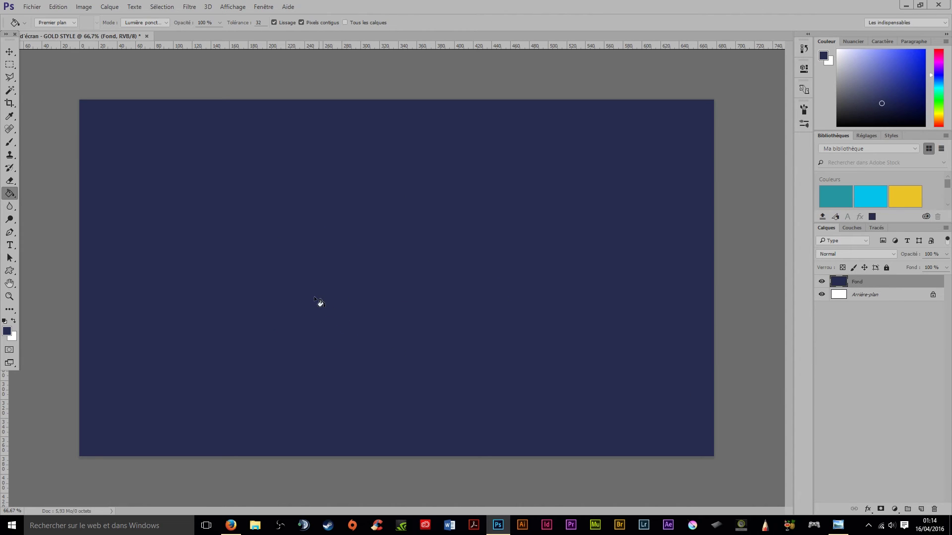
pyautogui.rightClick(181, 46)
pyautogui.click(215, 61)
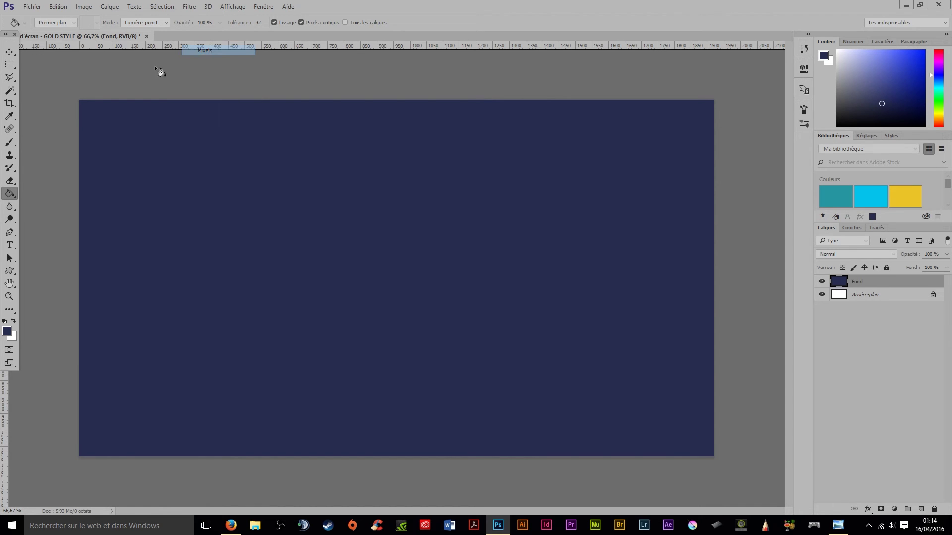
pyautogui.moveTo(4, 393); pyautogui.dragTo(397, 387)
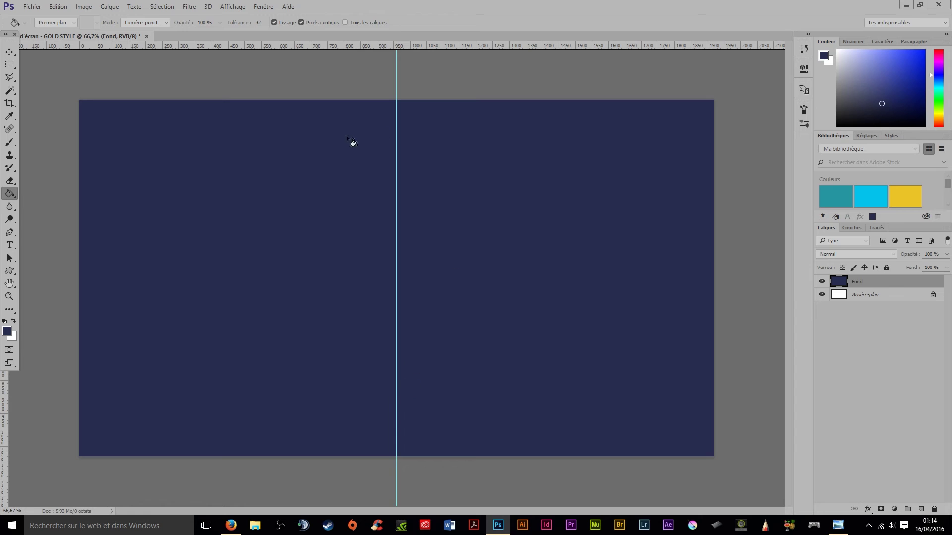
# Step: Test a rectangular selection against the centre guide, then create an empty layer group
pyautogui.click(4, 64)
pyautogui.moveTo(80, 151); pyautogui.dragTo(395, 291)
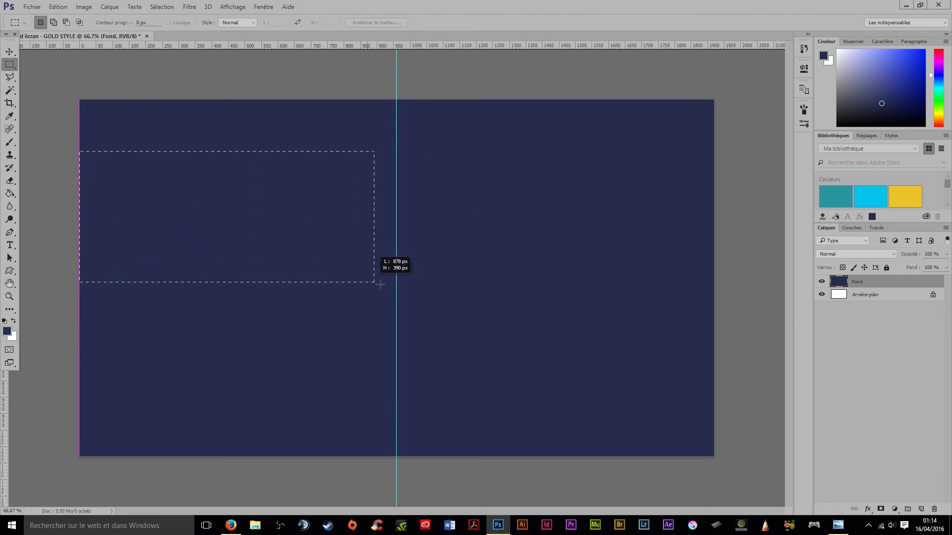
pyautogui.moveTo(311, 221); pyautogui.dragTo(628, 239)
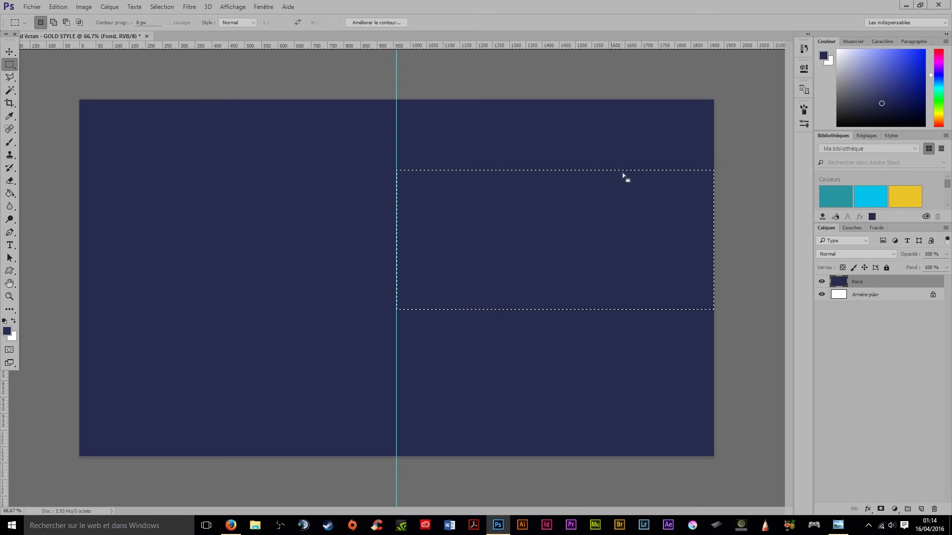
pyautogui.click(444, 100)
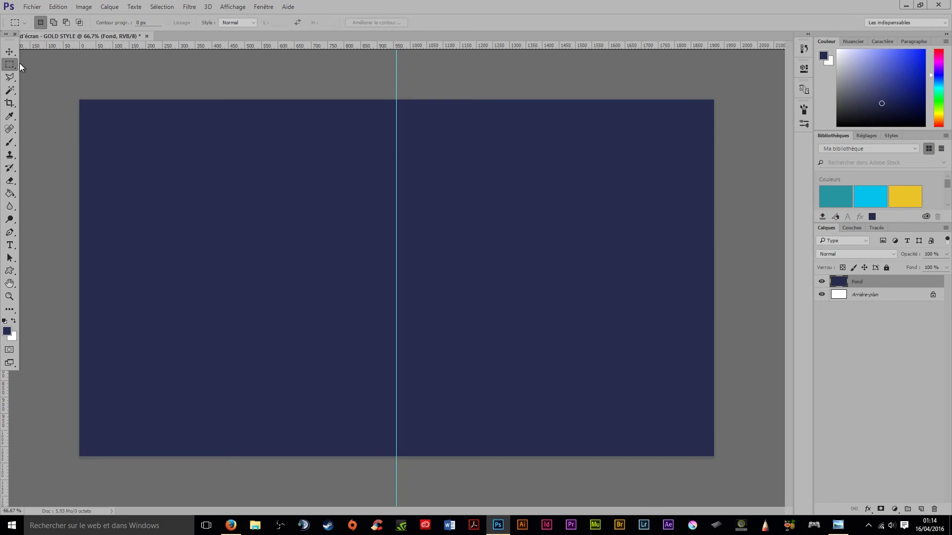
pyautogui.click(9, 55)
pyautogui.click(10, 64)
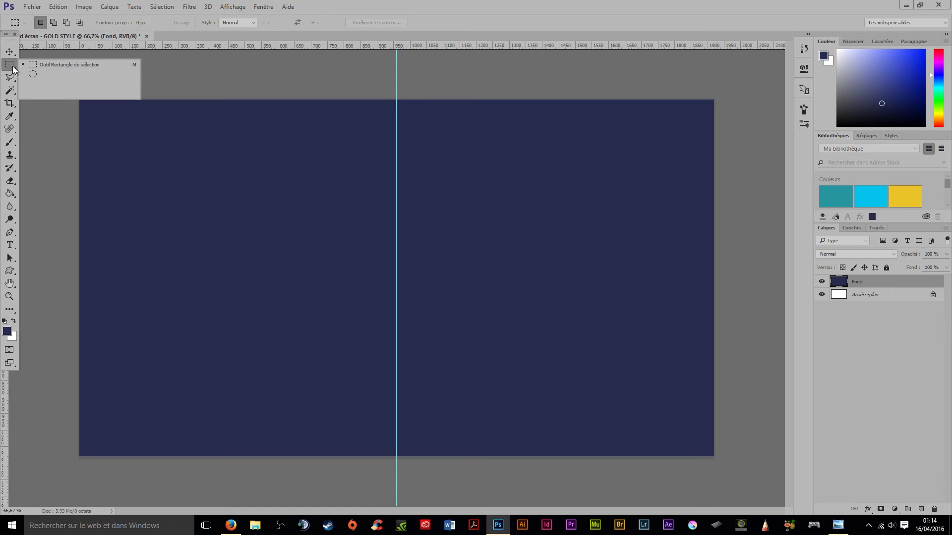
pyautogui.click(57, 68)
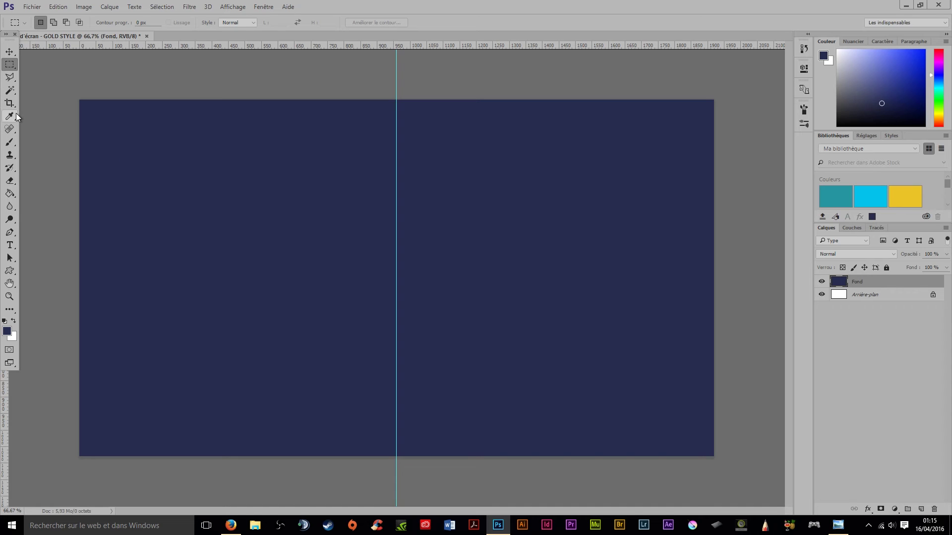
pyautogui.click(908, 509)
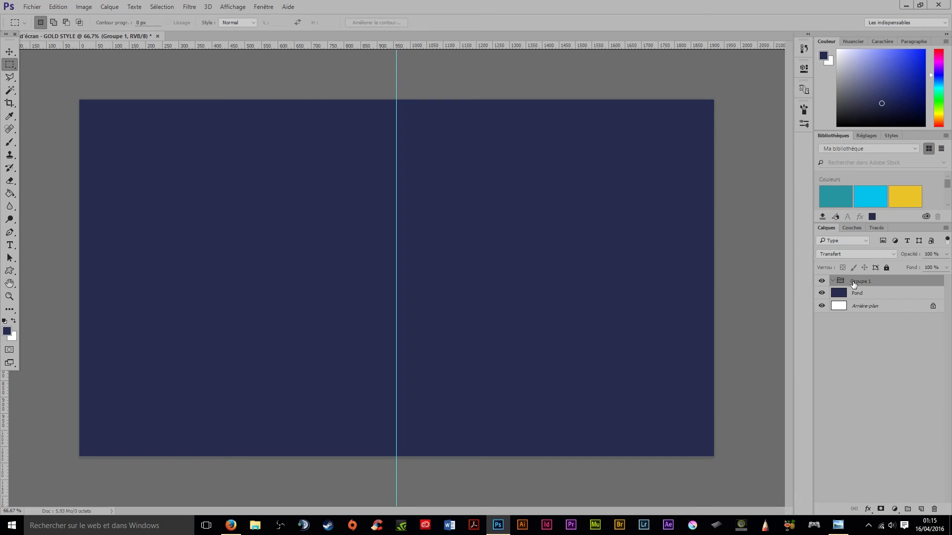
# Step: Rename the new group to 'Textes'
pyautogui.doubleClick(859, 281)
pyautogui.write('Textes')
pyautogui.press('Return')
# Step: Set up the Horizontal Type tool with the Bebas Neue Regular font
pyautogui.click(10, 246)
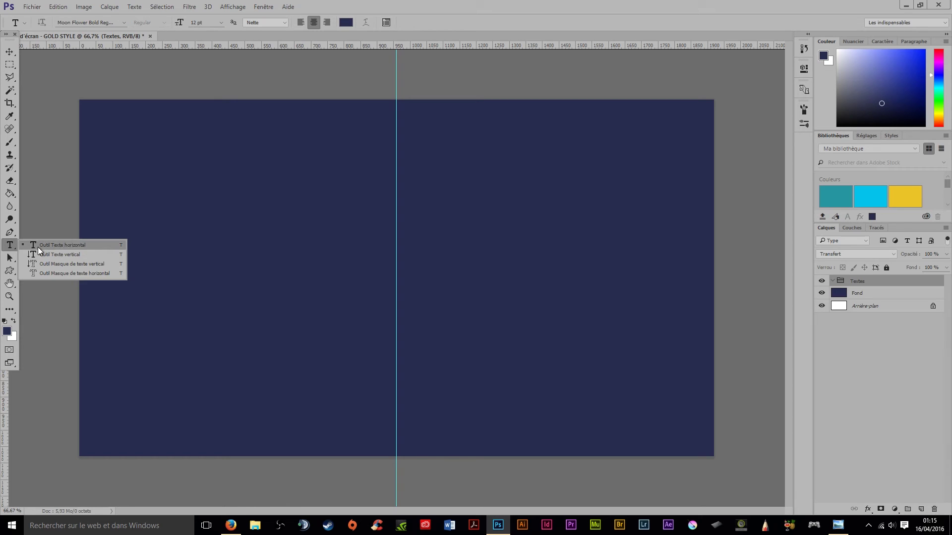
pyautogui.click(38, 245)
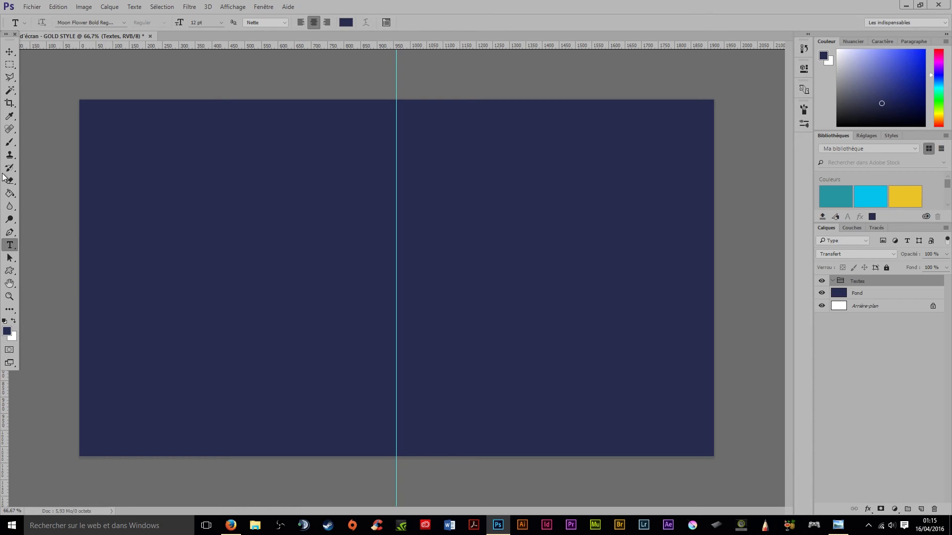
pyautogui.click(109, 22)
pyautogui.write('bebas')
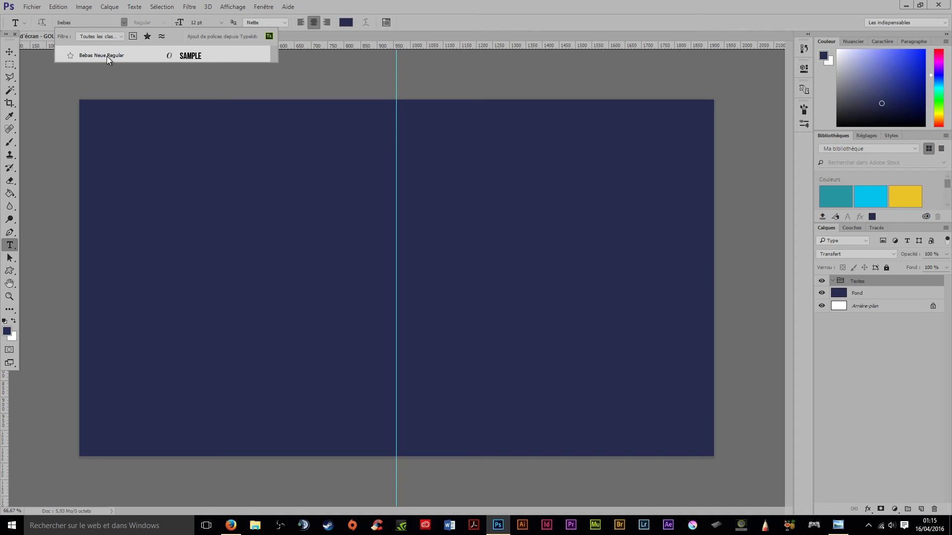
pyautogui.click(106, 56)
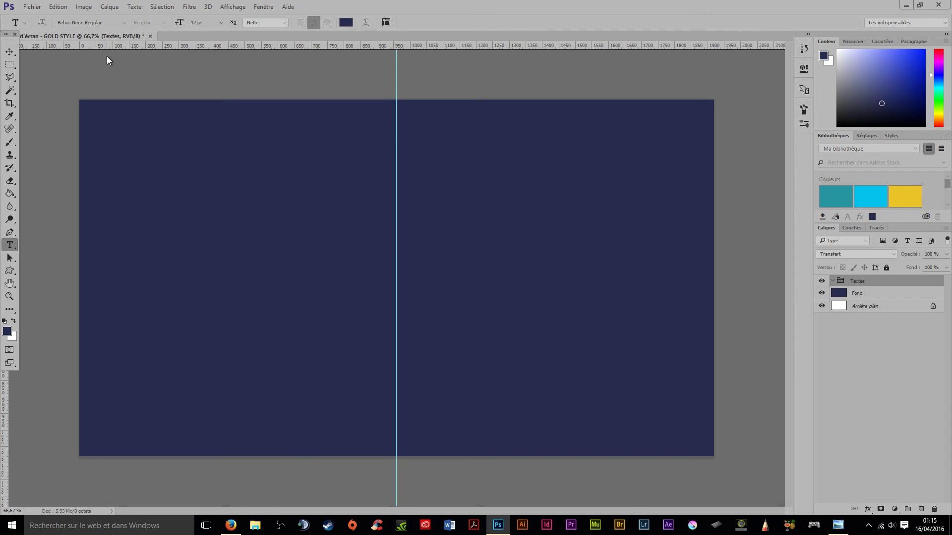
# Step: Set the text colour to bright yellow #fffc00
pyautogui.click(14, 321)
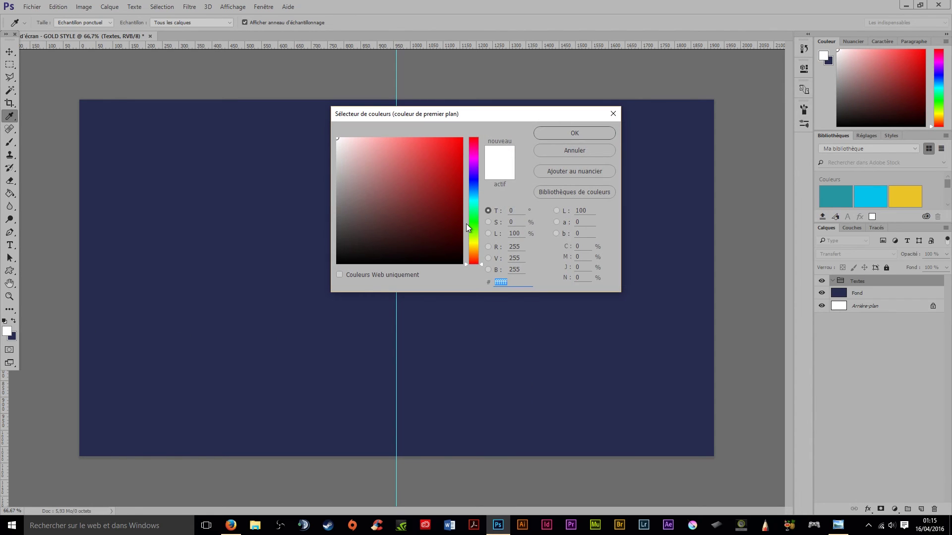
pyautogui.moveTo(466, 224); pyautogui.dragTo(473, 243)
pyautogui.click(462, 139)
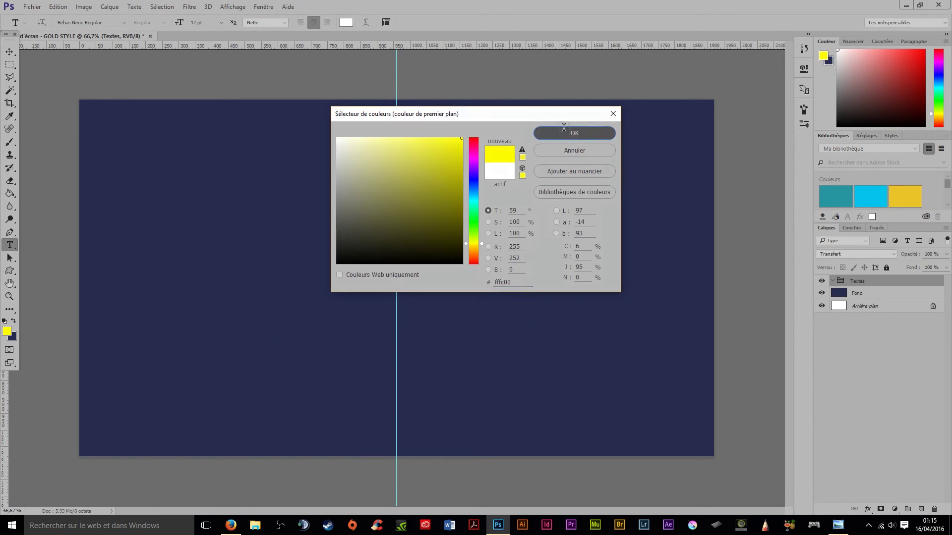
pyautogui.click(563, 127)
# Step: Type 'GOLD STYLE' at 72 pt left of the centre guide
pyautogui.click(291, 231)
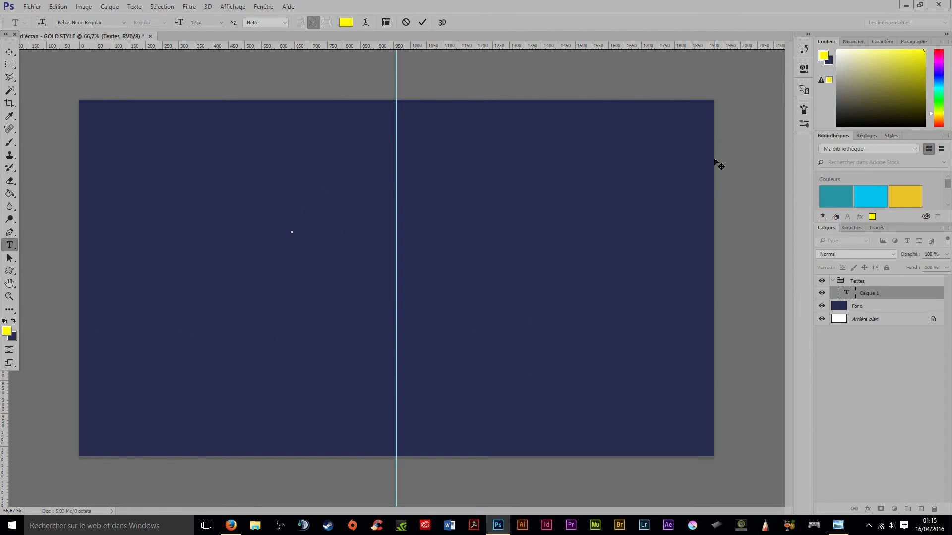
pyautogui.click(221, 23)
pyautogui.click(220, 201)
pyautogui.write('GOLD STYL')
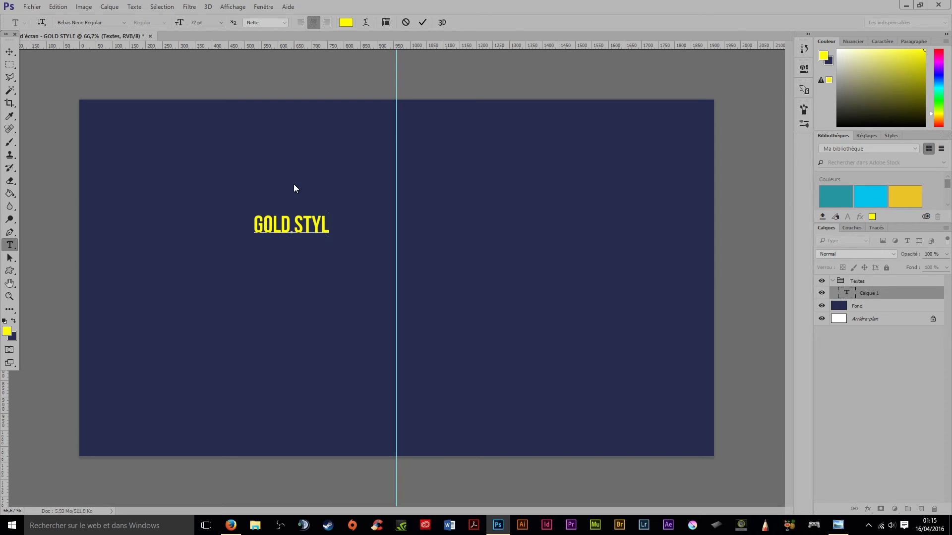
pyautogui.write('E')
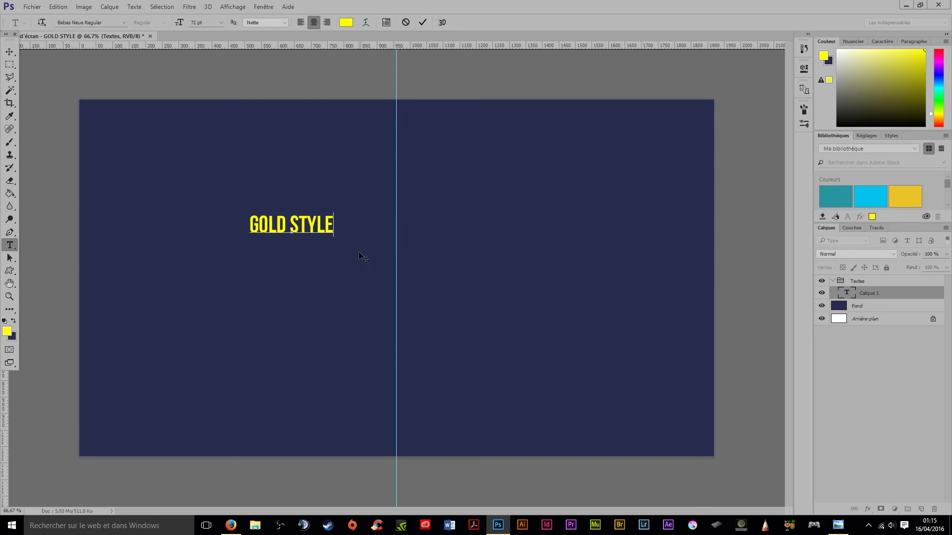
# Step: Try replacing STYLE with WALLPAPER, then restore the title to 'GOLD STYLE'
pyautogui.moveTo(338, 231); pyautogui.dragTo(289, 224)
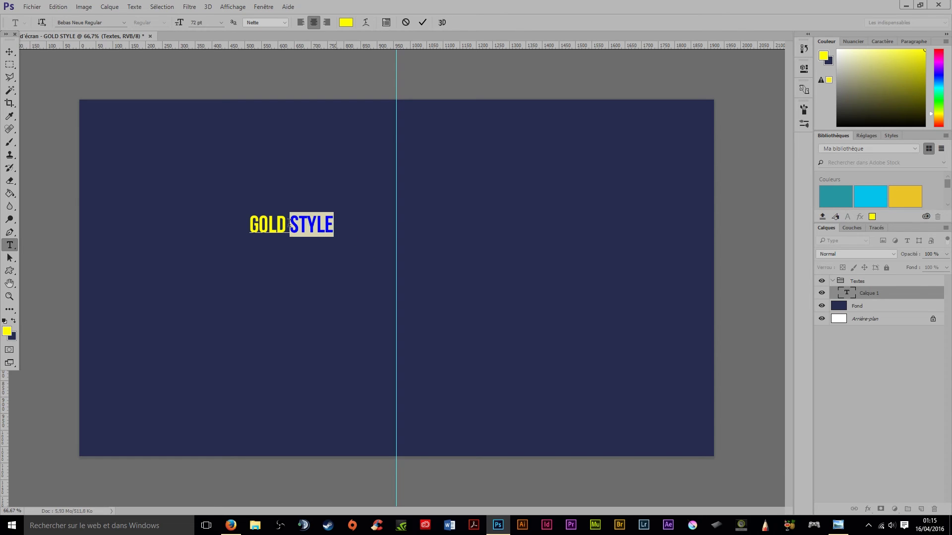
pyautogui.write('WALLPAP')
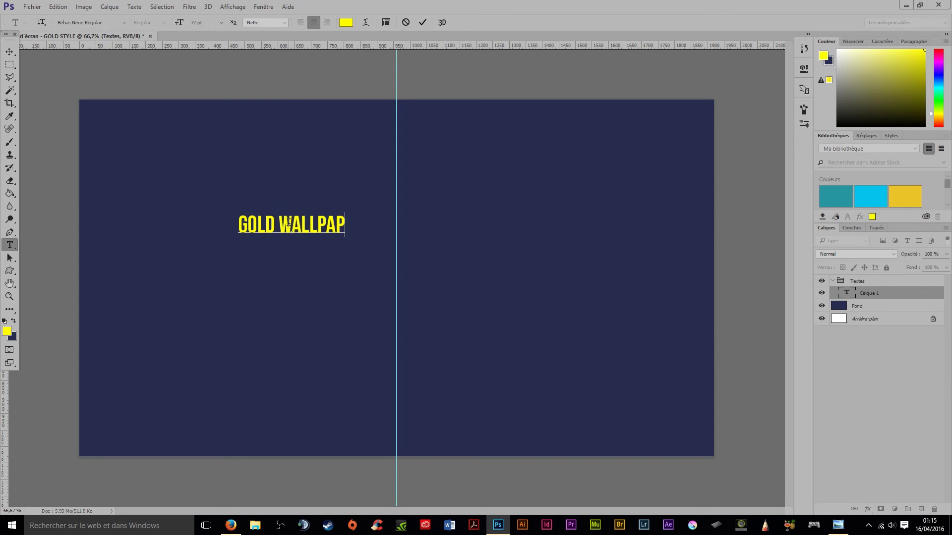
pyautogui.write('ER')
pyautogui.press('BackSpace')
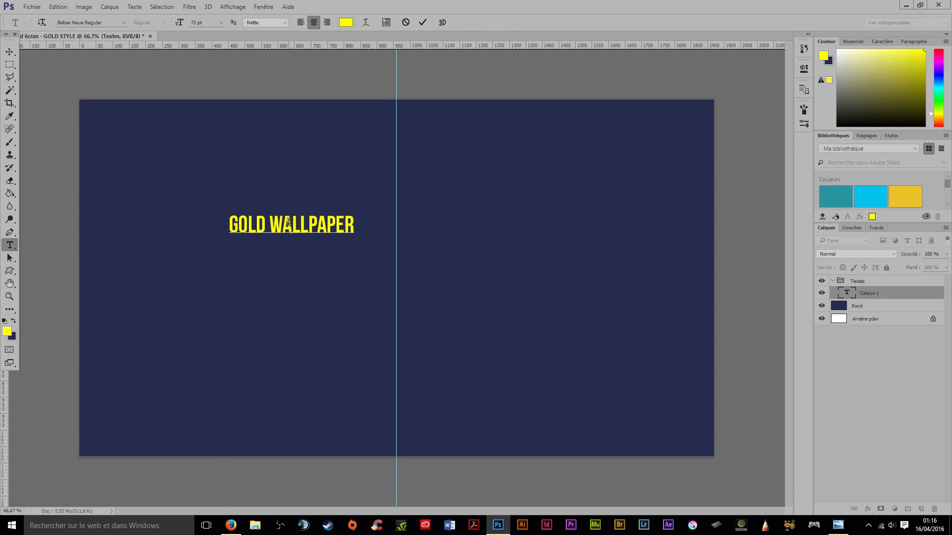
pyautogui.moveTo(357, 223); pyautogui.dragTo(264, 222)
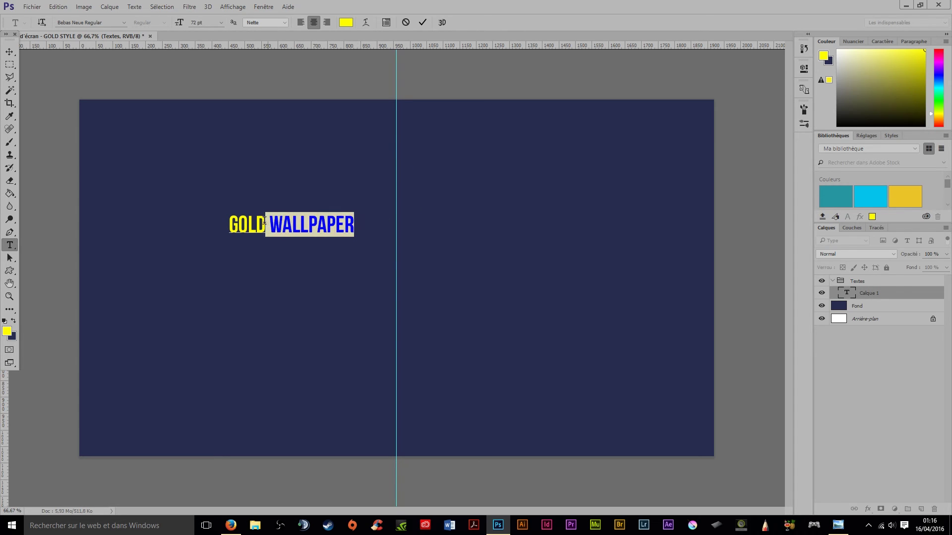
pyautogui.press('BackSpace')
pyautogui.write('ST')
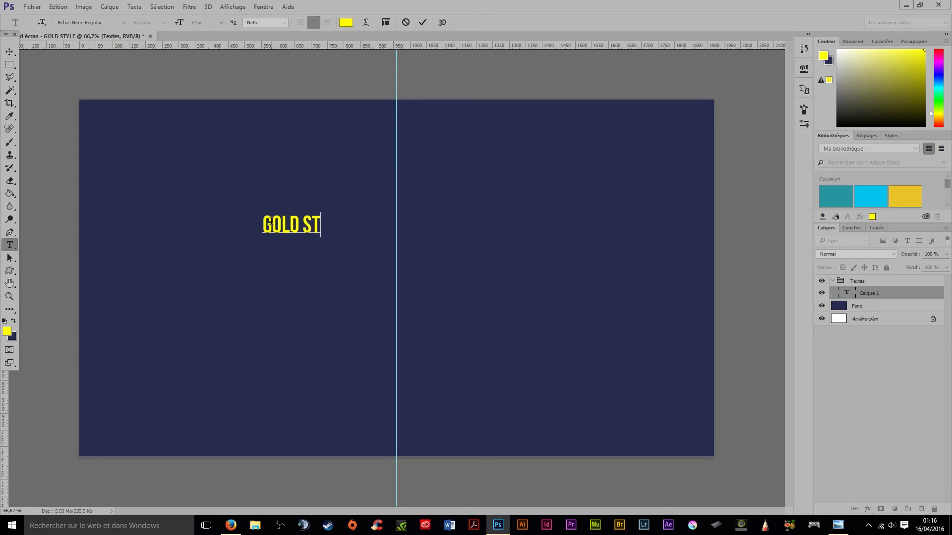
pyautogui.write('YLE')
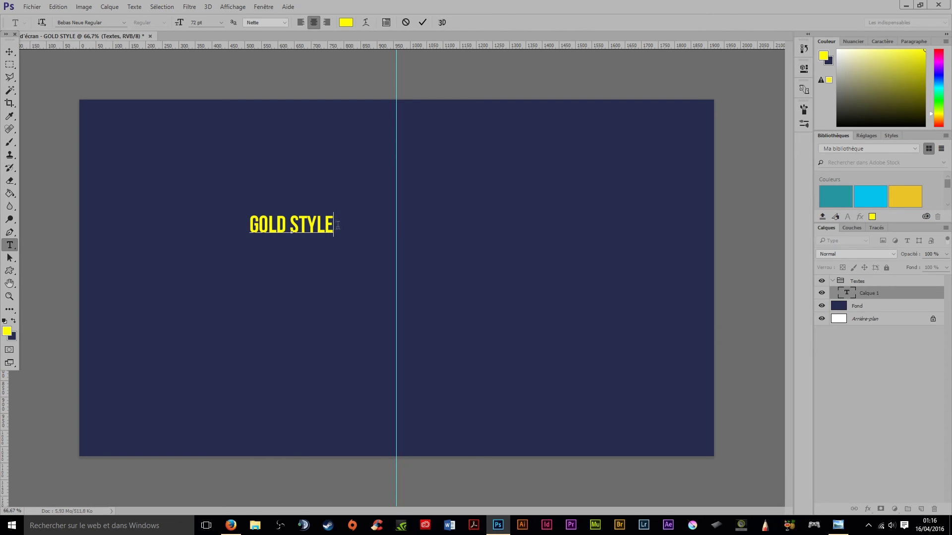
# Step: Resize the whole title to 200 pt, undoing an accidental deletion
pyautogui.hotkey('ctrl', 'a')
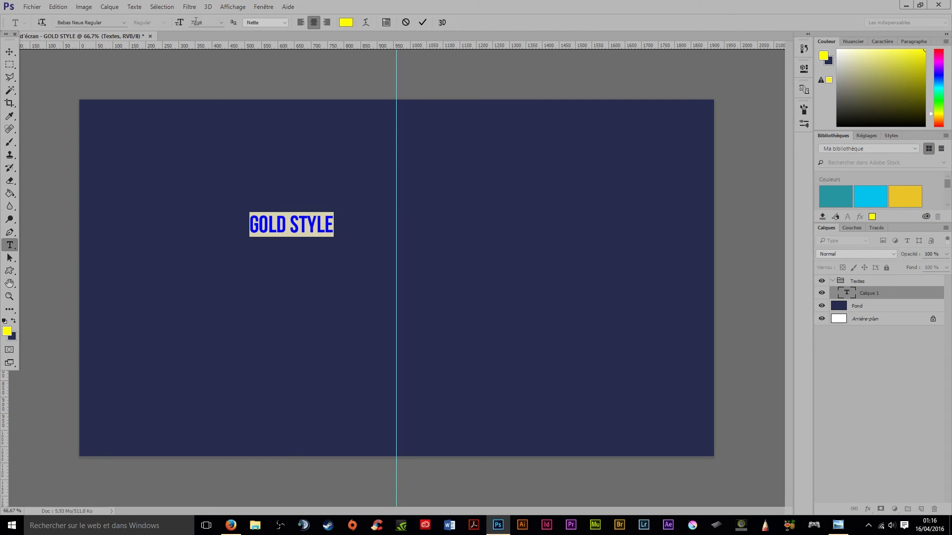
pyautogui.write('200')
pyautogui.press('Return')
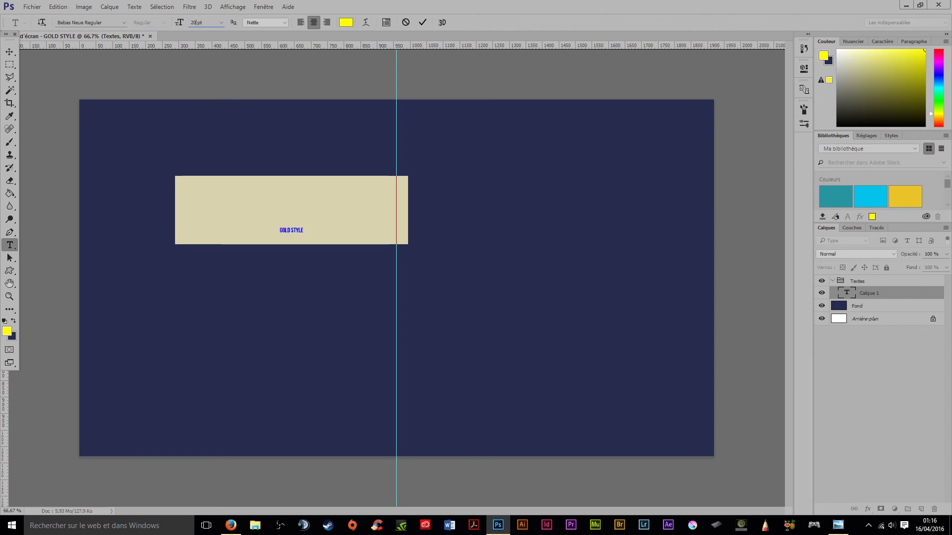
pyautogui.press('BackSpace')
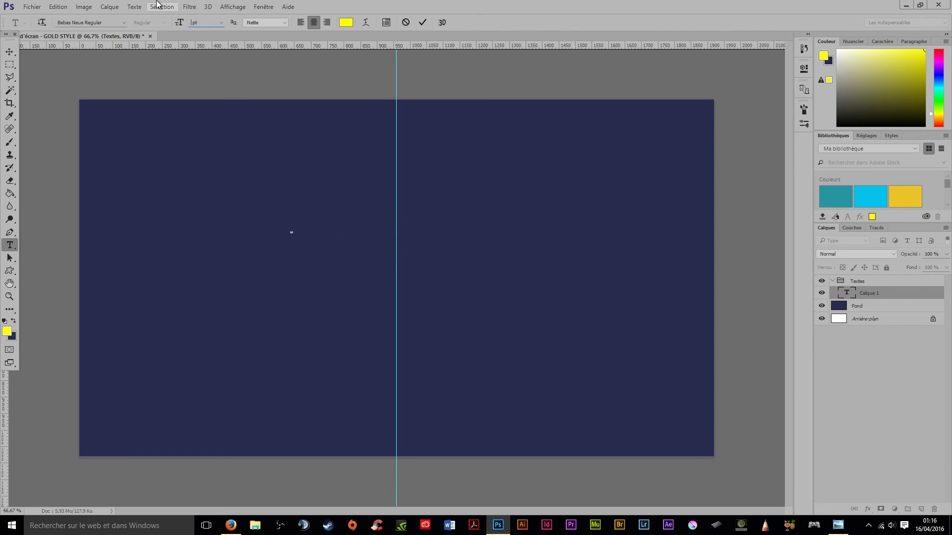
pyautogui.write('3')
pyautogui.hotkey('ctrl', 'z')
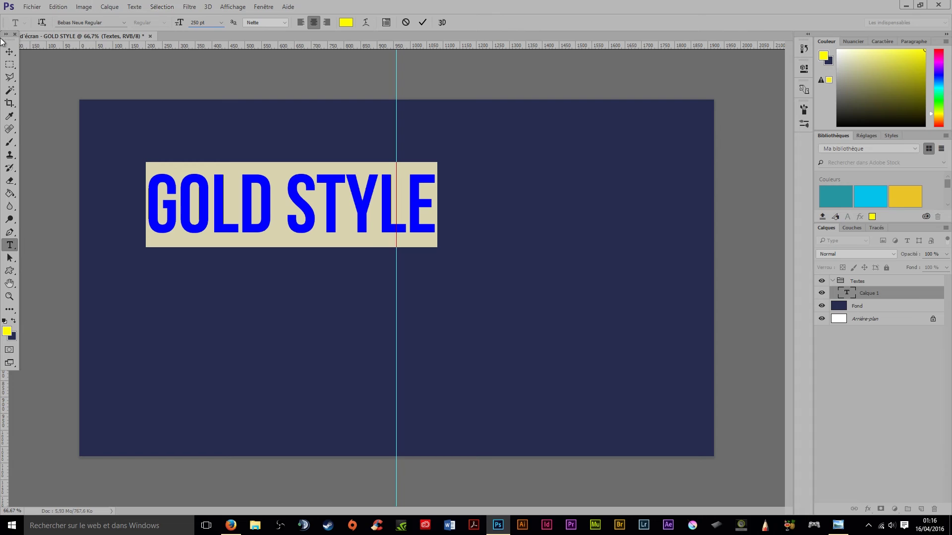
# Step: Move the committed GOLD STYLE title until it snaps to the canvas centre
pyautogui.click(9, 52)
pyautogui.hotkey('ctrl', 't')
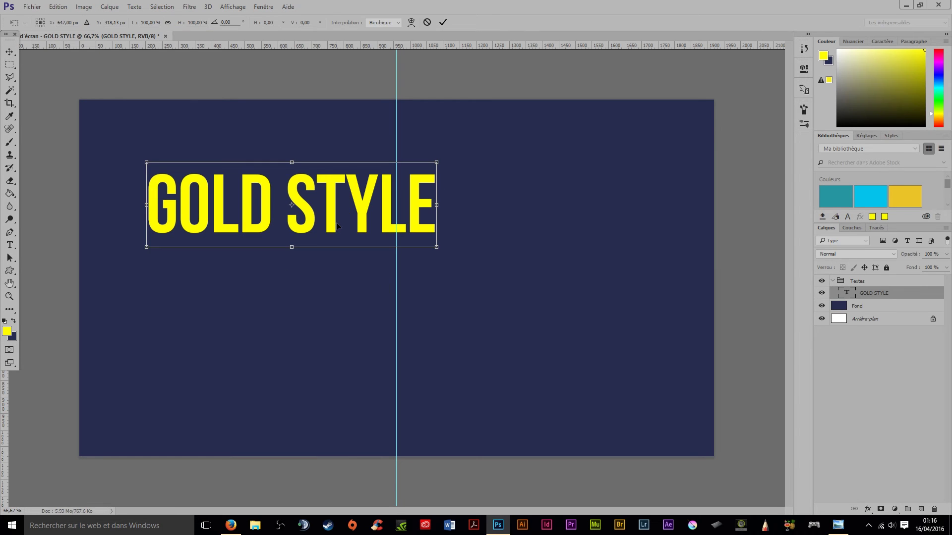
pyautogui.moveTo(328, 208)
pyautogui.mouseDown()
pyautogui.moveTo(434, 243)
pyautogui.moveTo(432, 259)
pyautogui.mouseUp()
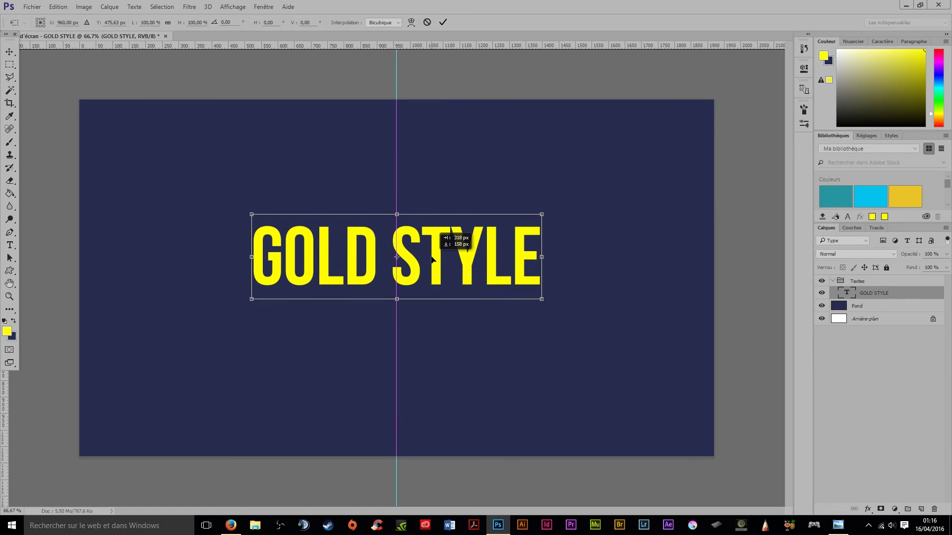
pyautogui.moveTo(432, 258)
pyautogui.mouseDown()
pyautogui.moveTo(436, 281)
pyautogui.moveTo(437, 258)
pyautogui.mouseUp()
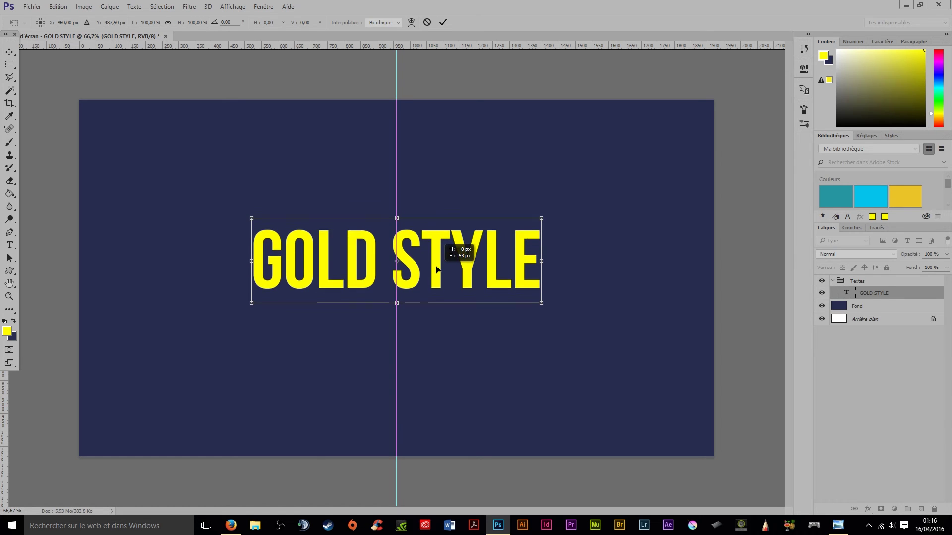
pyautogui.press('Return')
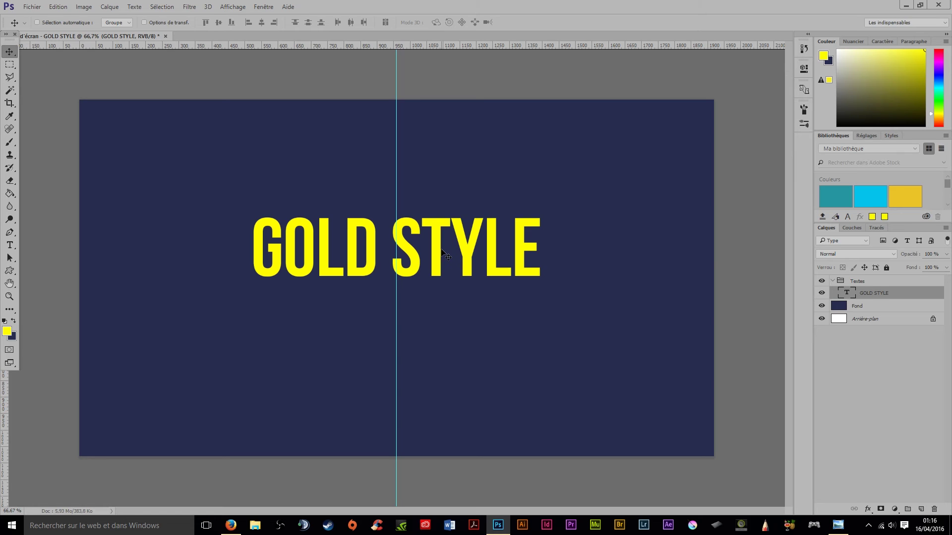
# Step: Open the title's Blending Options, test a shadow preset, then clear all effects
pyautogui.rightClick(883, 294)
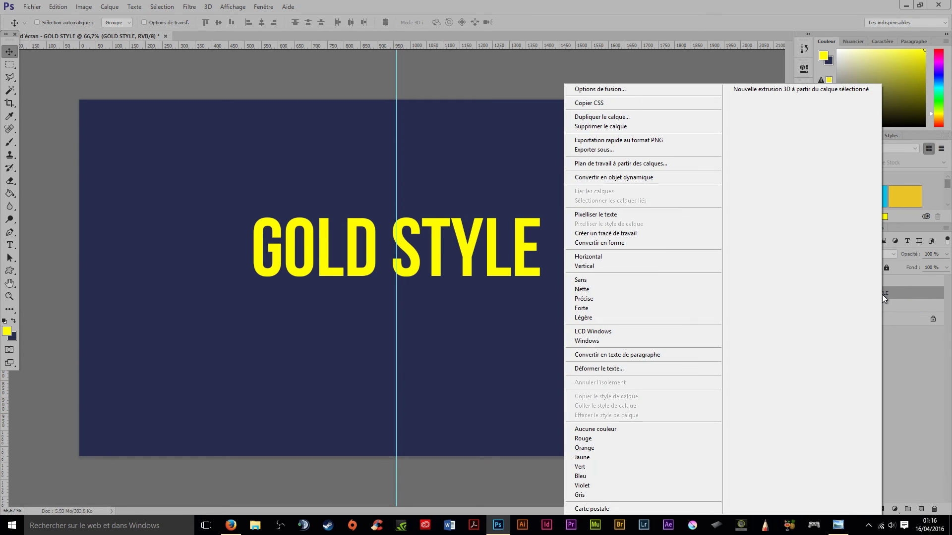
pyautogui.click(626, 89)
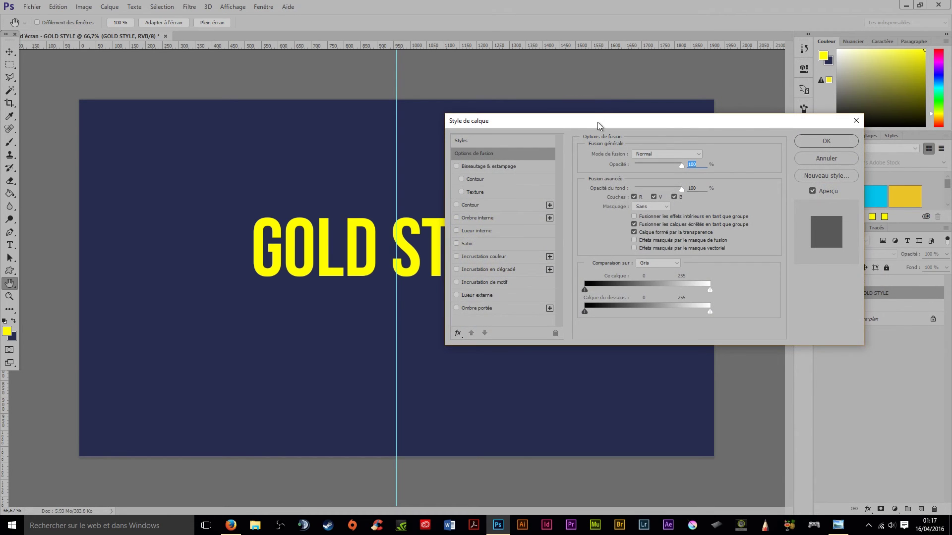
pyautogui.click(505, 141)
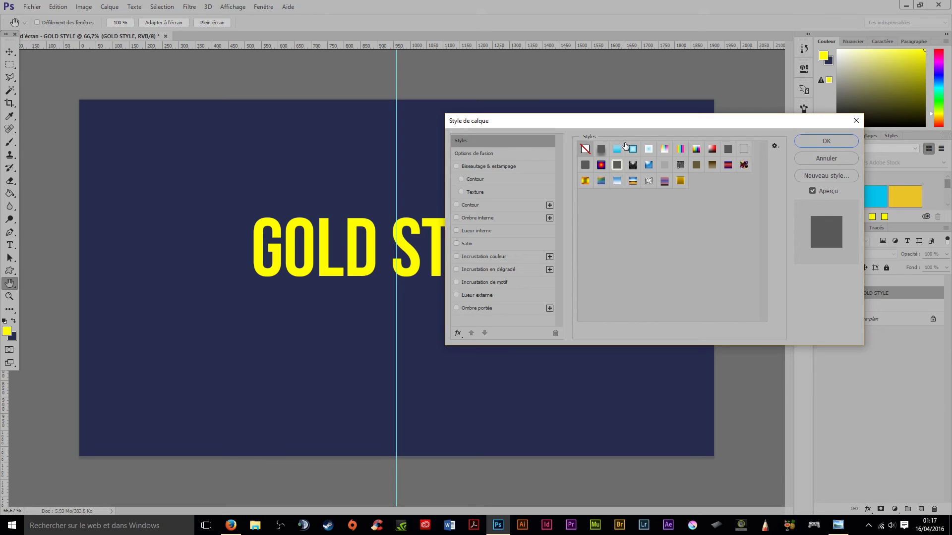
pyautogui.click(602, 150)
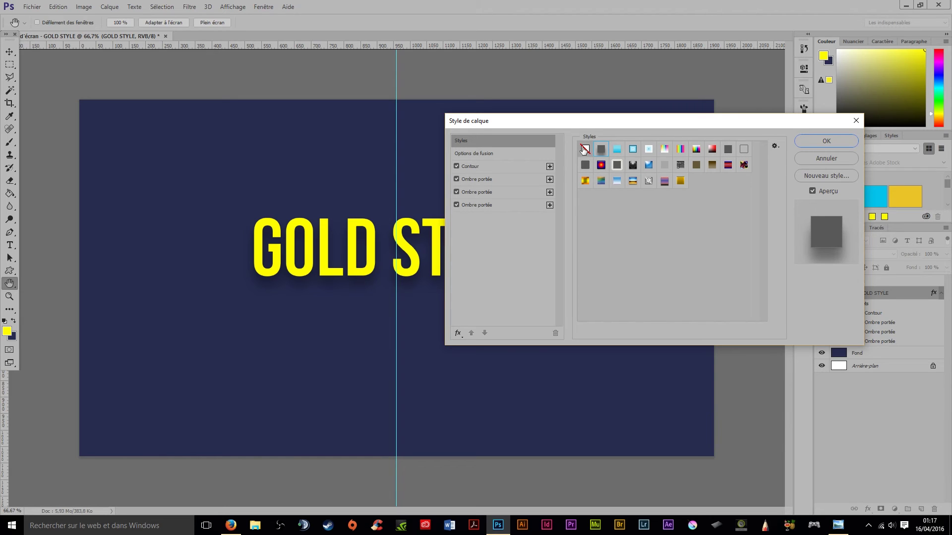
pyautogui.moveTo(585, 152); pyautogui.dragTo(593, 221)
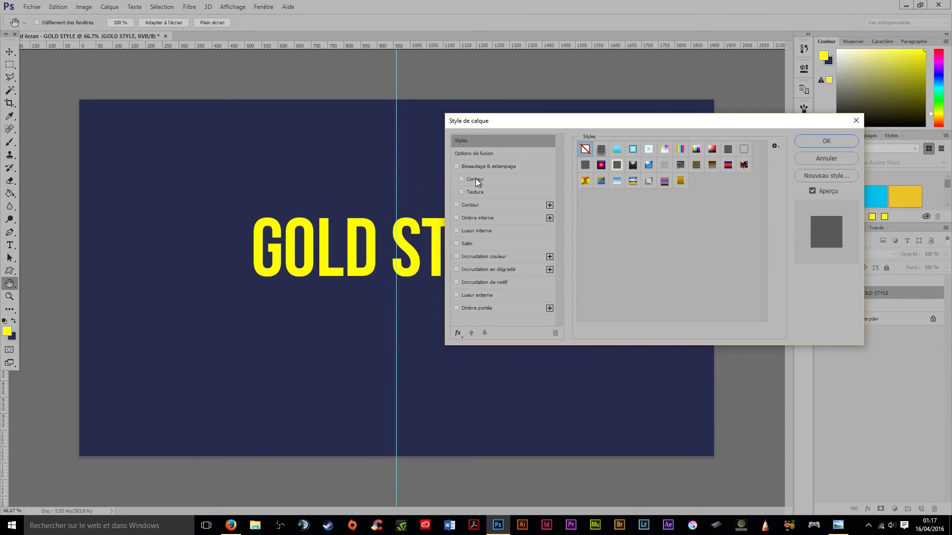
pyautogui.moveTo(530, 120)
pyautogui.mouseDown()
pyautogui.moveTo(643, 192)
pyautogui.moveTo(616, 145)
pyautogui.mouseUp()
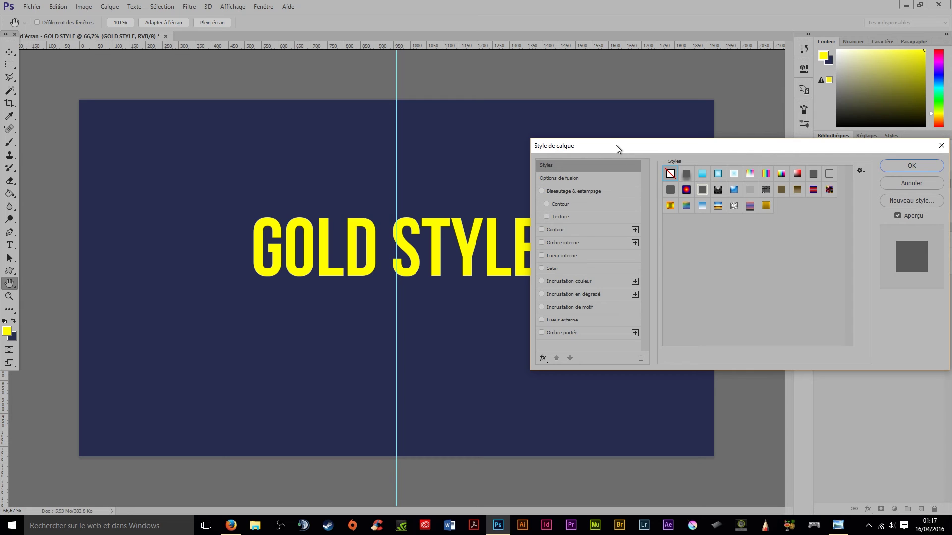
# Step: Add a gold preset gradient overlay and darken its left stop toward orange
pyautogui.click(567, 299)
pyautogui.click(720, 203)
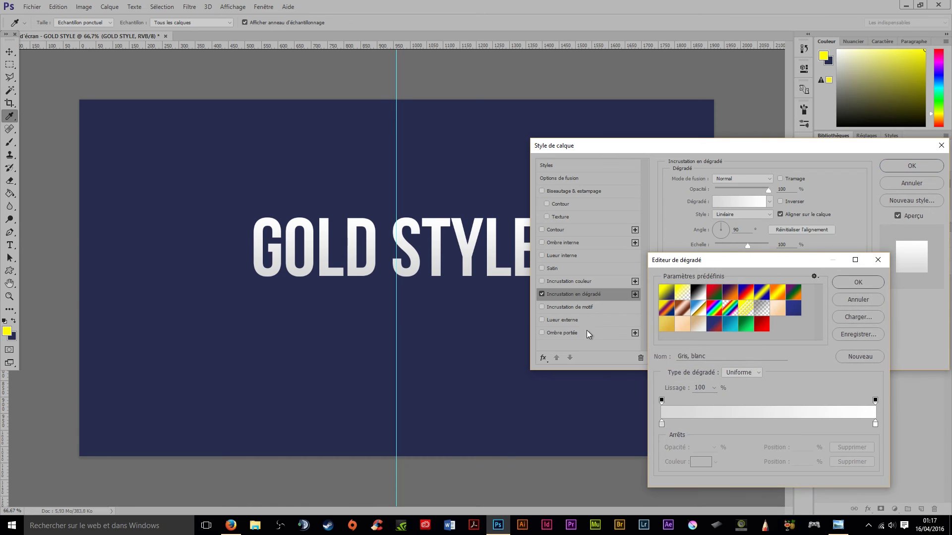
pyautogui.click(667, 325)
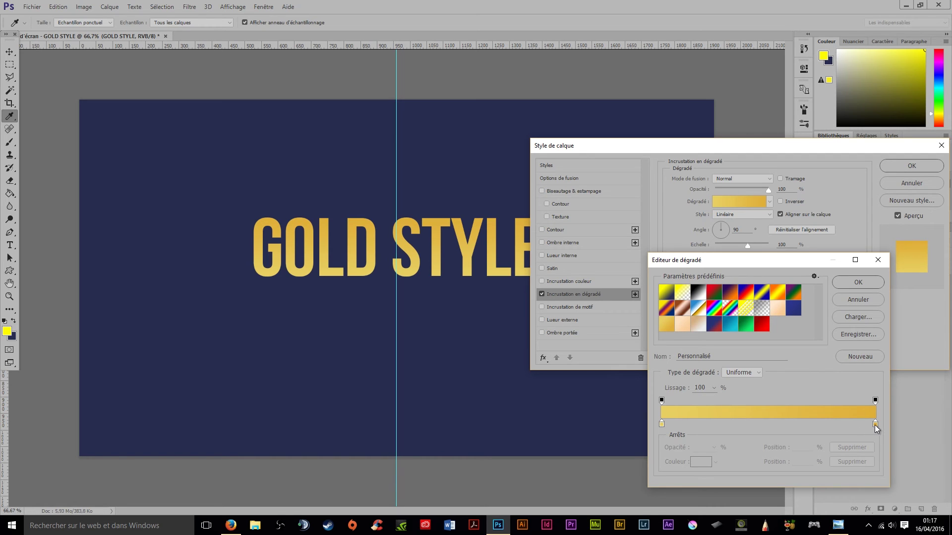
pyautogui.doubleClick(662, 424)
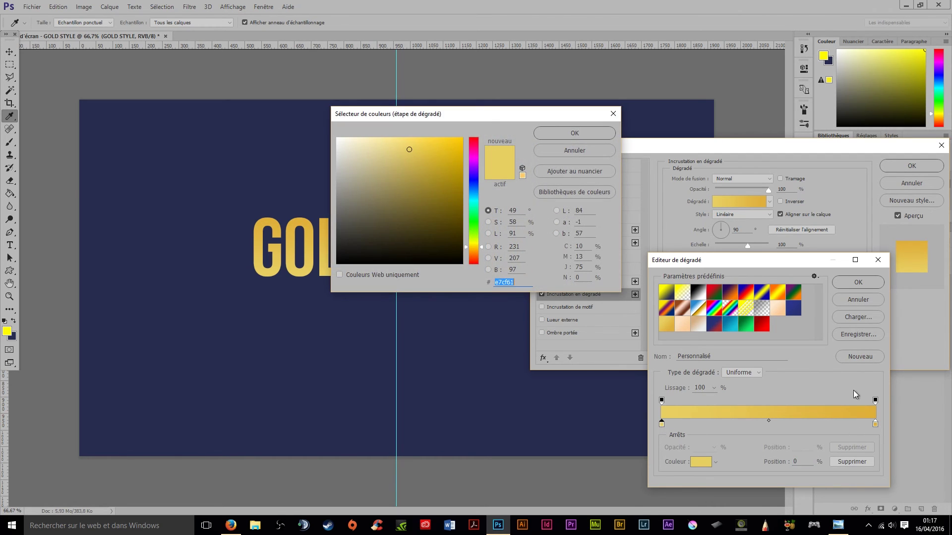
pyautogui.moveTo(455, 177); pyautogui.dragTo(460, 182)
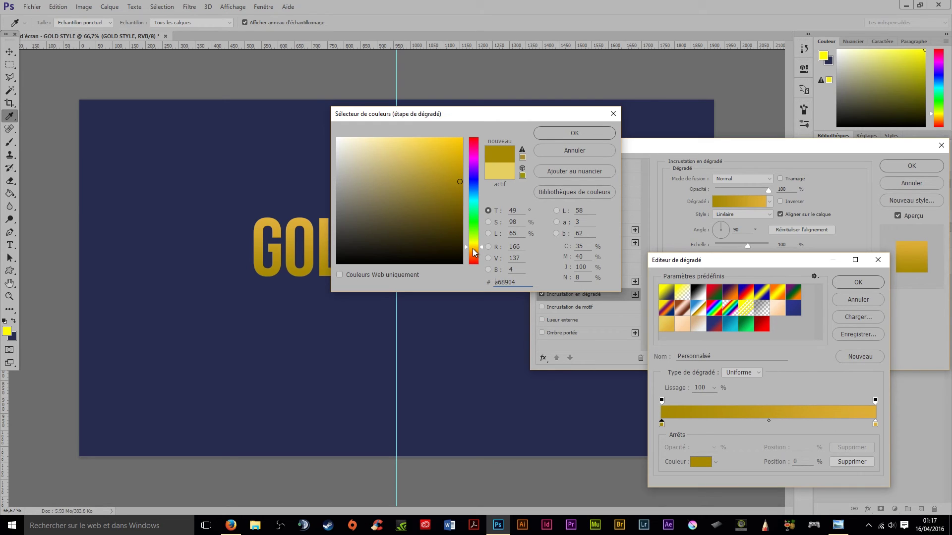
pyautogui.moveTo(472, 247); pyautogui.dragTo(473, 249)
pyautogui.click(546, 135)
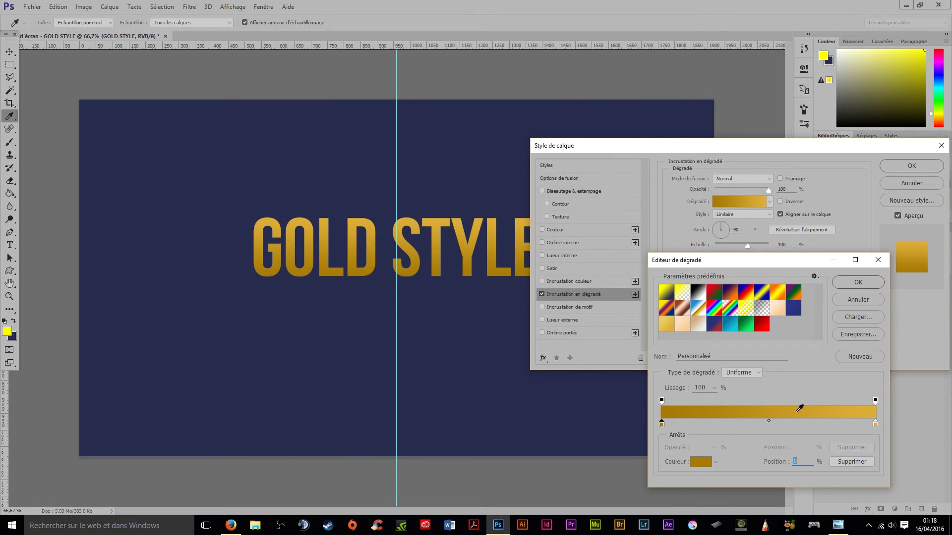
# Step: Set the right gradient stop to a bright gold and accept the gradient
pyautogui.doubleClick(876, 425)
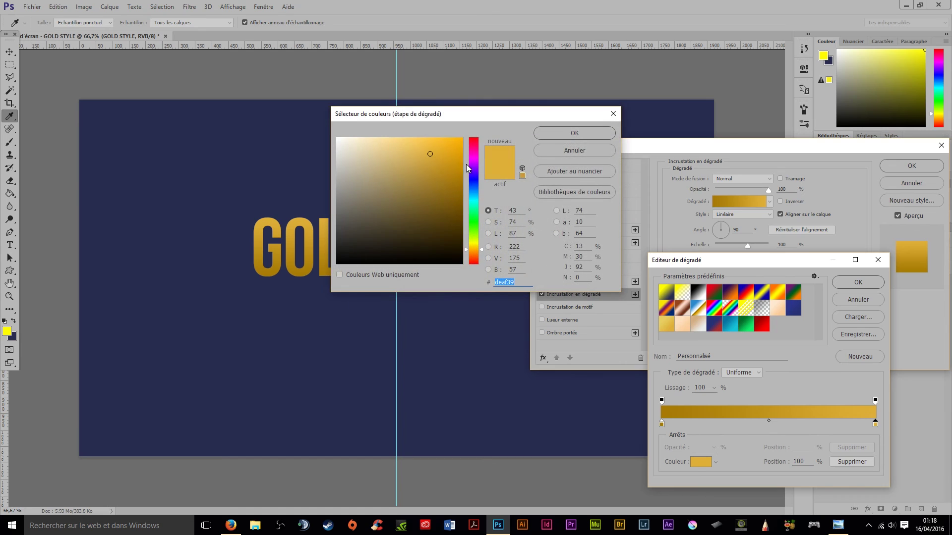
pyautogui.moveTo(432, 164); pyautogui.dragTo(433, 145)
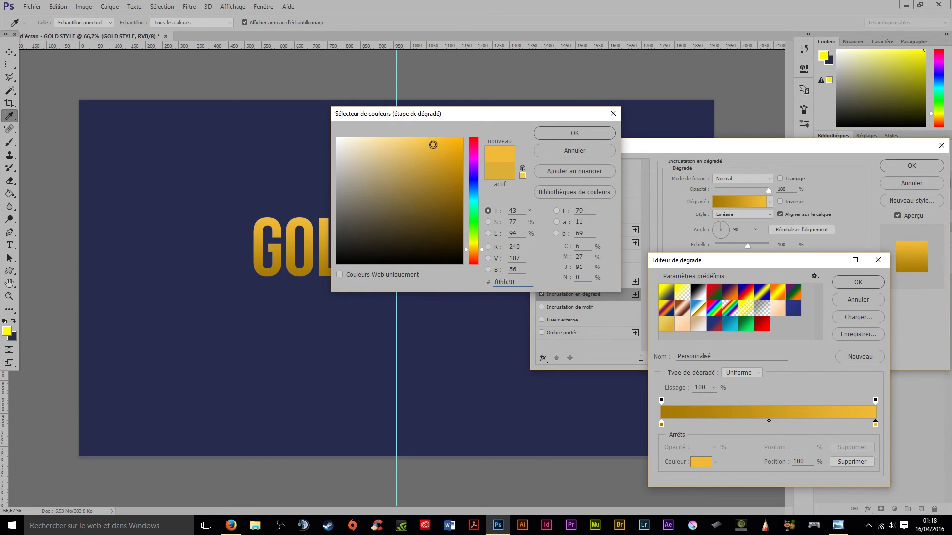
pyautogui.moveTo(434, 145); pyautogui.dragTo(636, 160)
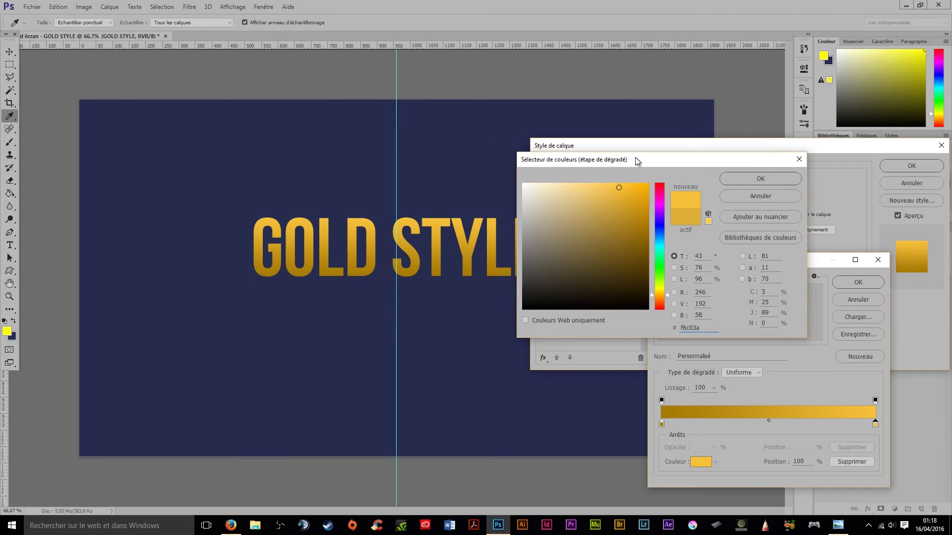
pyautogui.click(618, 189)
pyautogui.moveTo(618, 189); pyautogui.dragTo(621, 191)
pyautogui.click(596, 184)
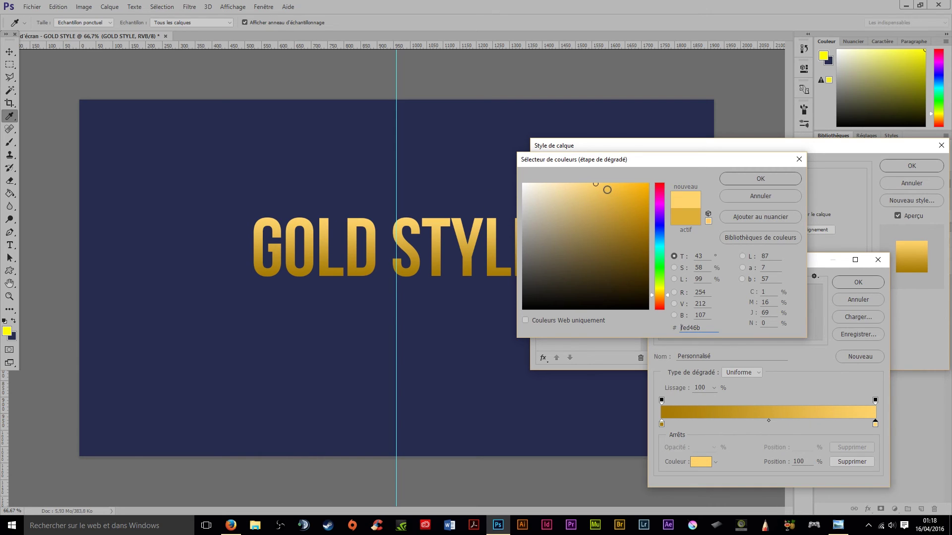
pyautogui.click(613, 188)
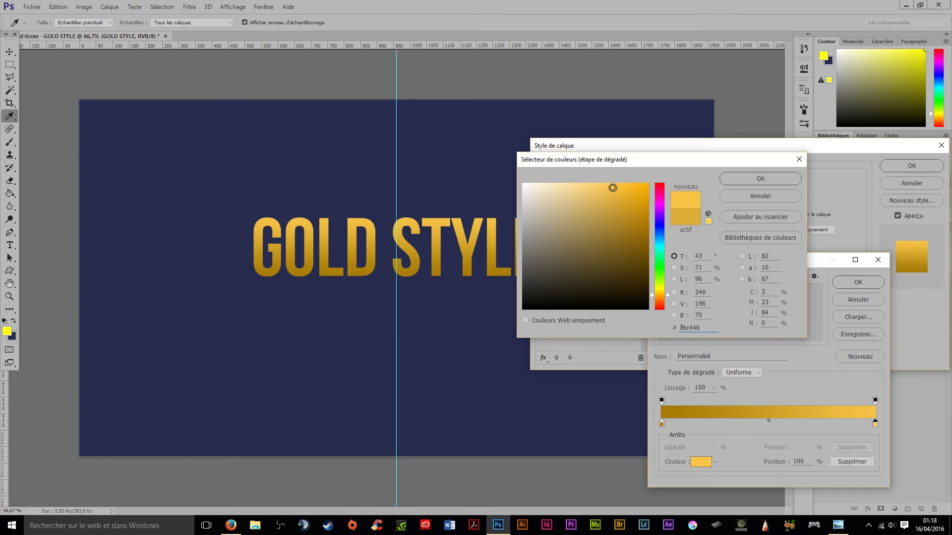
pyautogui.moveTo(613, 187); pyautogui.dragTo(613, 186)
pyautogui.click(747, 182)
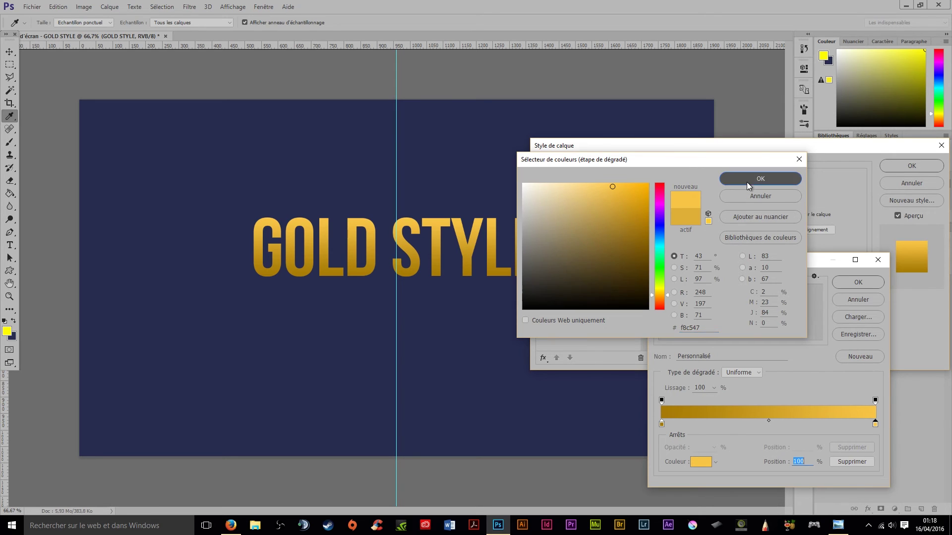
pyautogui.click(853, 285)
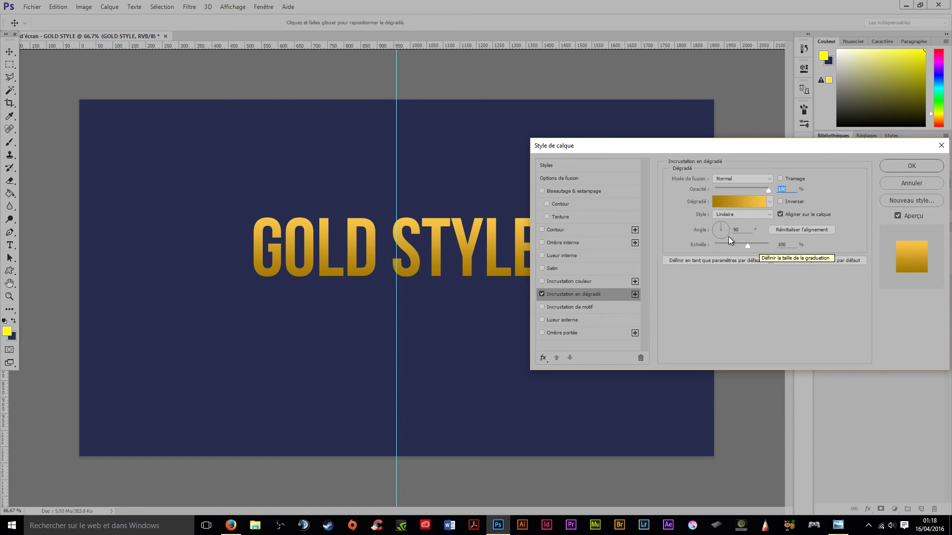
# Step: Add an Outer Bevel with 225% depth, direction Down and 1 px size
pyautogui.click(590, 192)
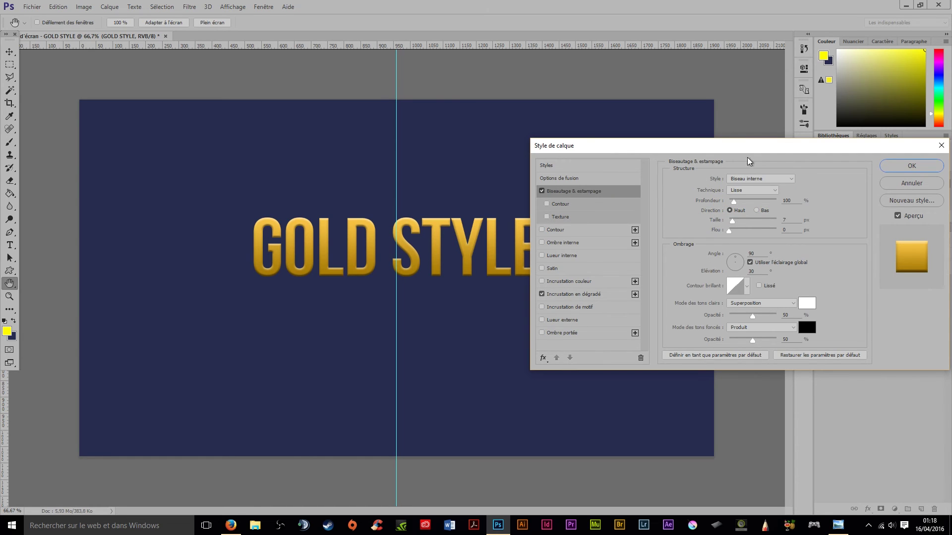
pyautogui.moveTo(762, 147); pyautogui.dragTo(518, 132)
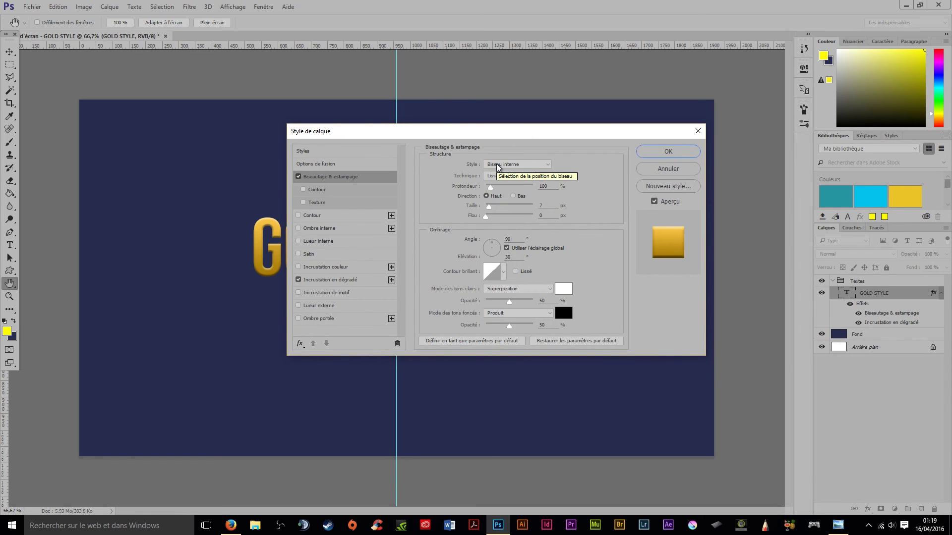
pyautogui.click(498, 166)
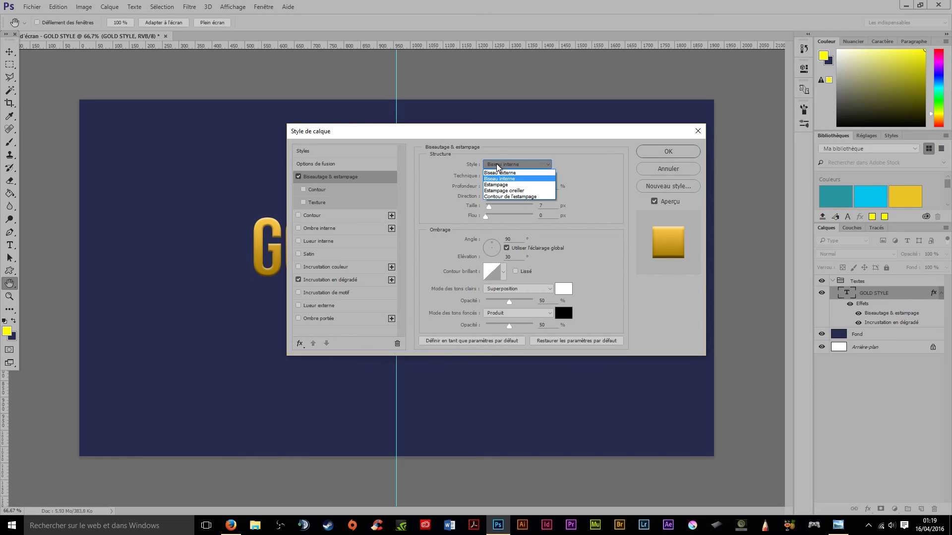
pyautogui.click(510, 173)
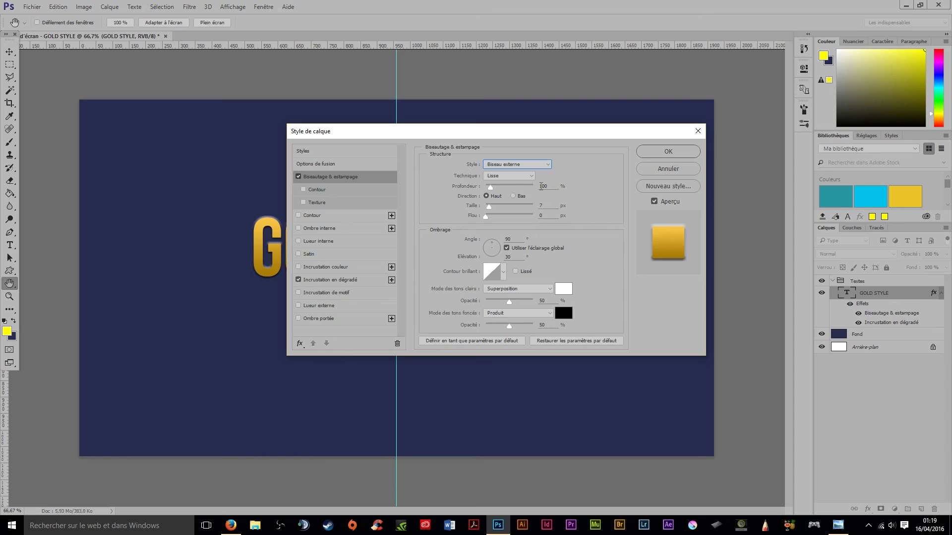
pyautogui.doubleClick(541, 186)
pyautogui.write('22')
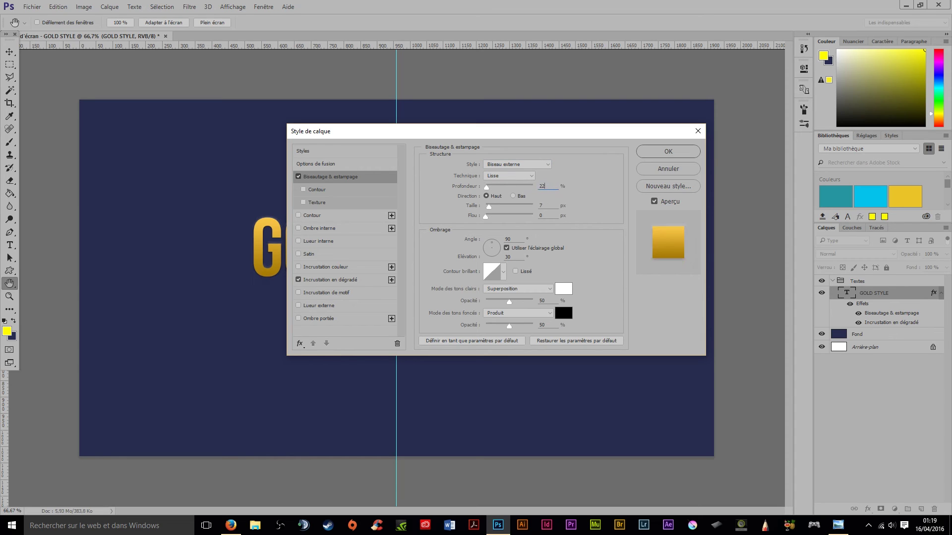
pyautogui.write('5')
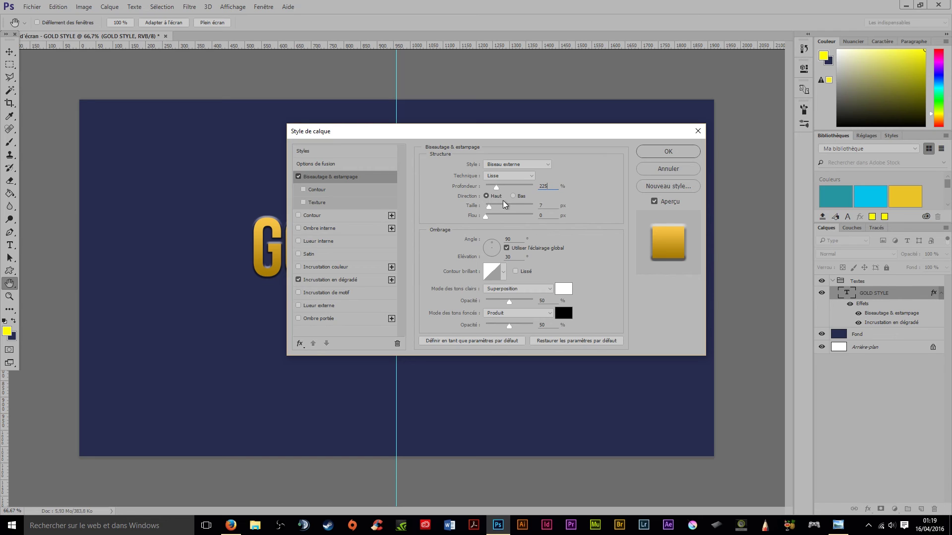
pyautogui.click(513, 196)
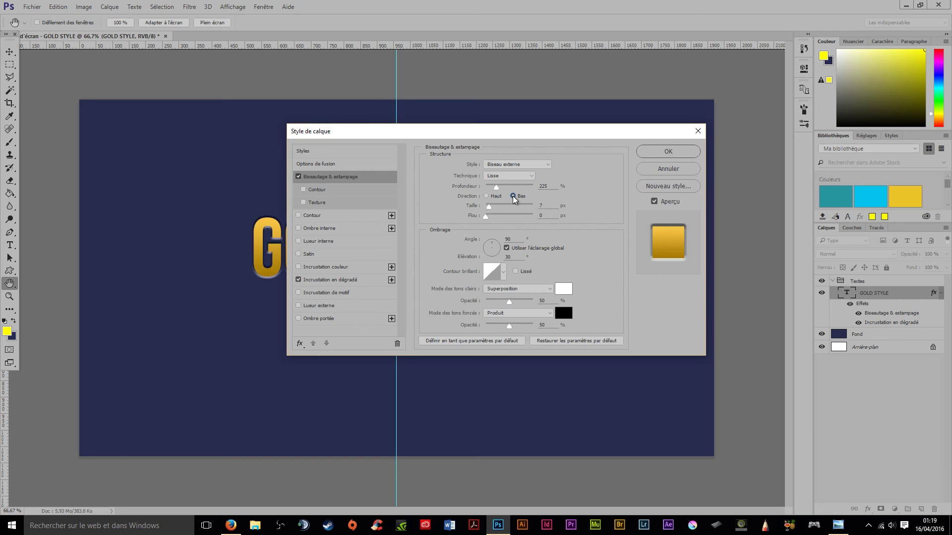
pyautogui.doubleClick(545, 205)
pyautogui.write('1')
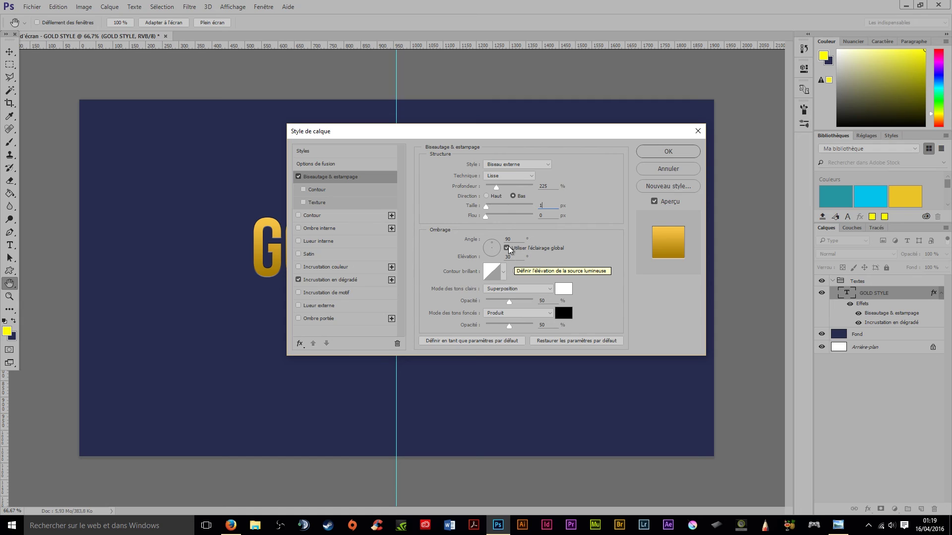
# Step: Use an anti-aliased triple-peak gloss contour with Normal highlight and shadow at 75% opacity
pyautogui.click(505, 273)
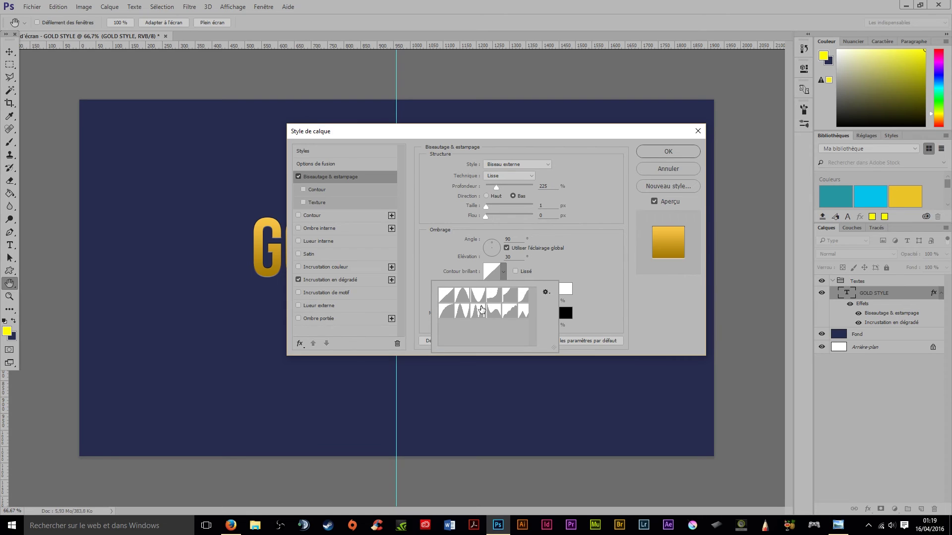
pyautogui.click(477, 312)
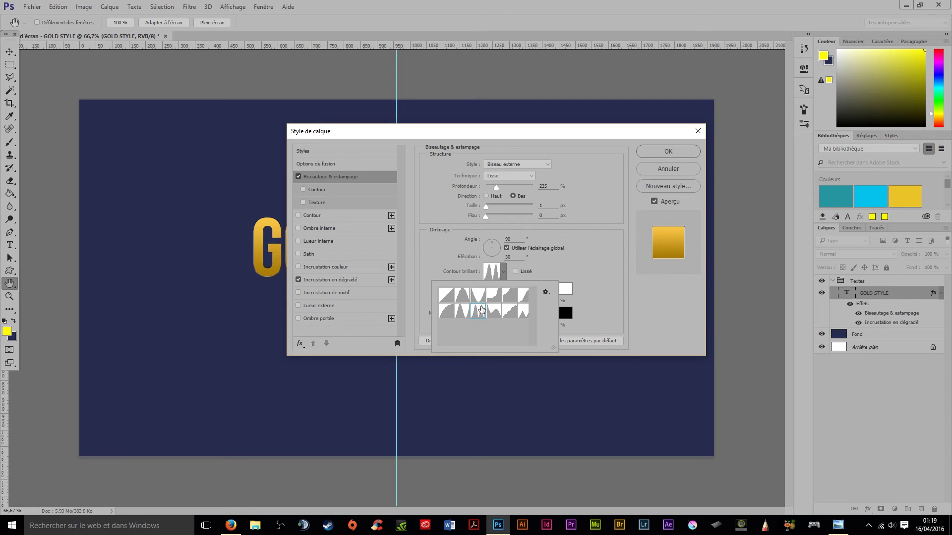
pyautogui.click(516, 272)
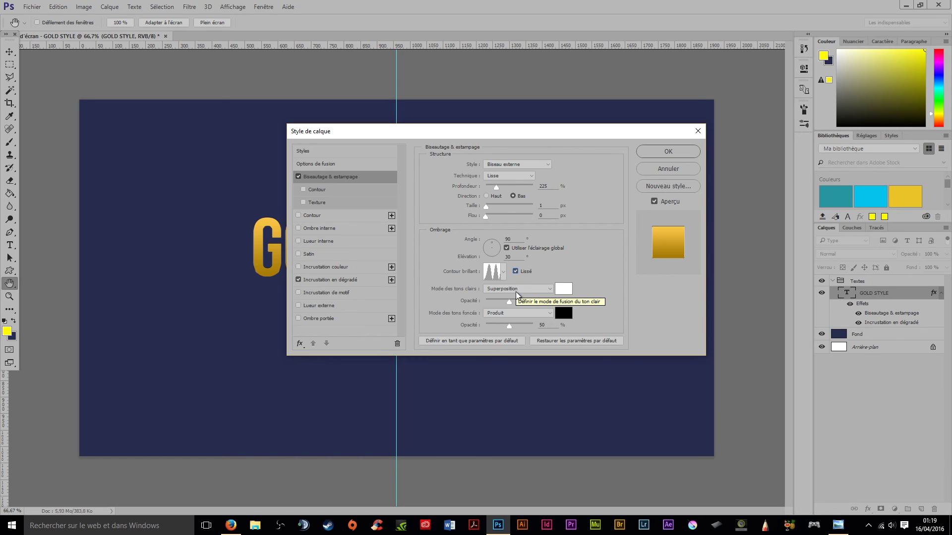
pyautogui.click(515, 288)
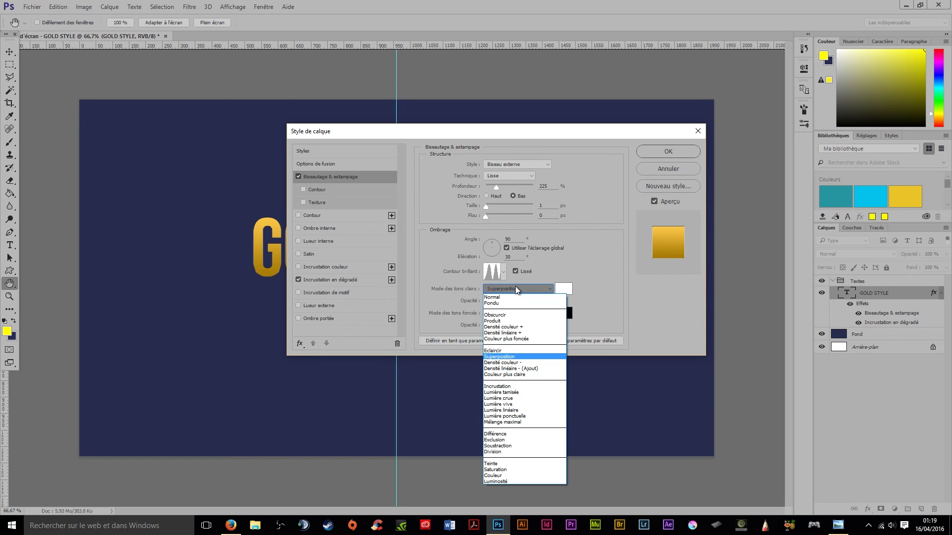
pyautogui.click(512, 298)
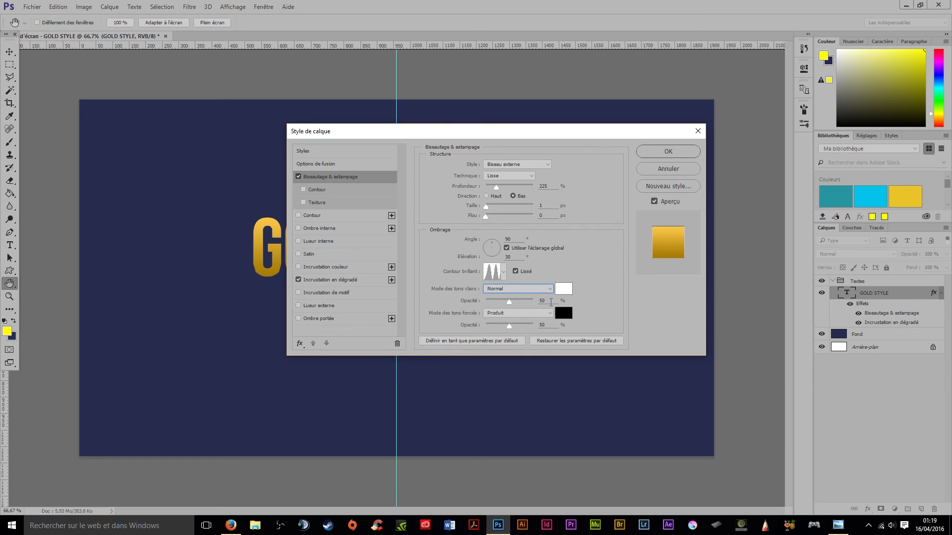
pyautogui.click(551, 302)
pyautogui.write('75')
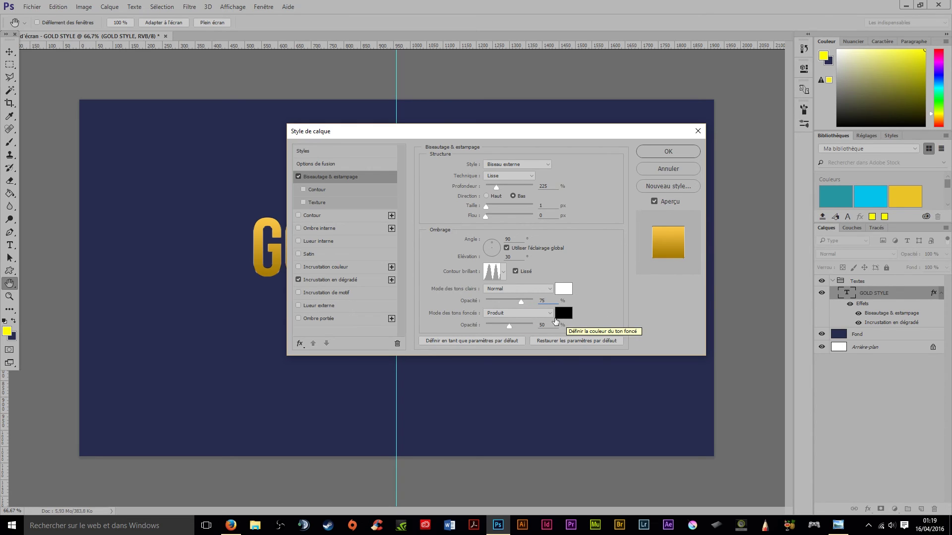
pyautogui.click(509, 325)
pyautogui.write('75')
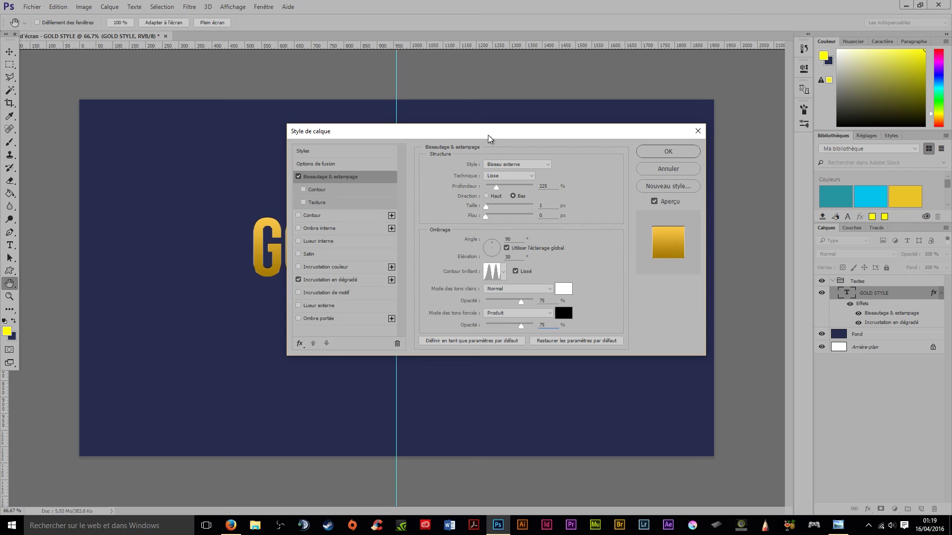
pyautogui.moveTo(485, 131)
pyautogui.mouseDown()
pyautogui.moveTo(795, 152)
pyautogui.moveTo(725, 152)
pyautogui.mouseUp()
# Step: Apply the bevel, then zoom and pan to inspect the title's bevelled edges
pyautogui.click(863, 157)
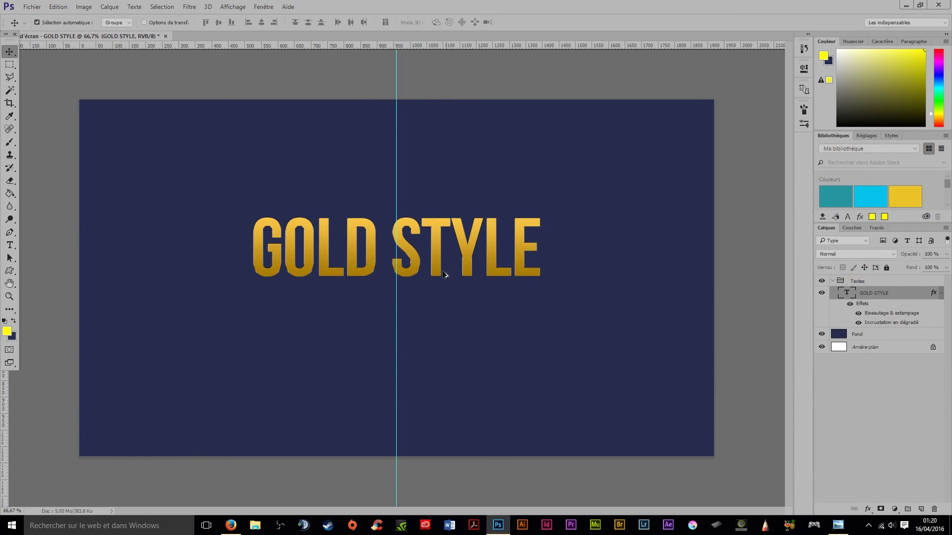
pyautogui.press('v')
pyautogui.scroll(5, 528, 218)
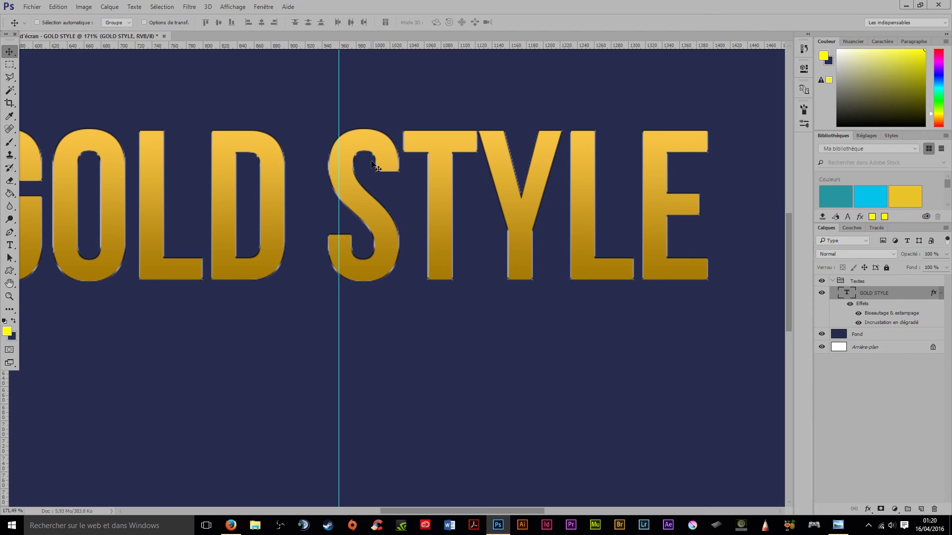
pyautogui.scroll(-3, 263, 183)
pyautogui.scroll(-2, 263, 183)
pyautogui.scroll(-1, 294, 191)
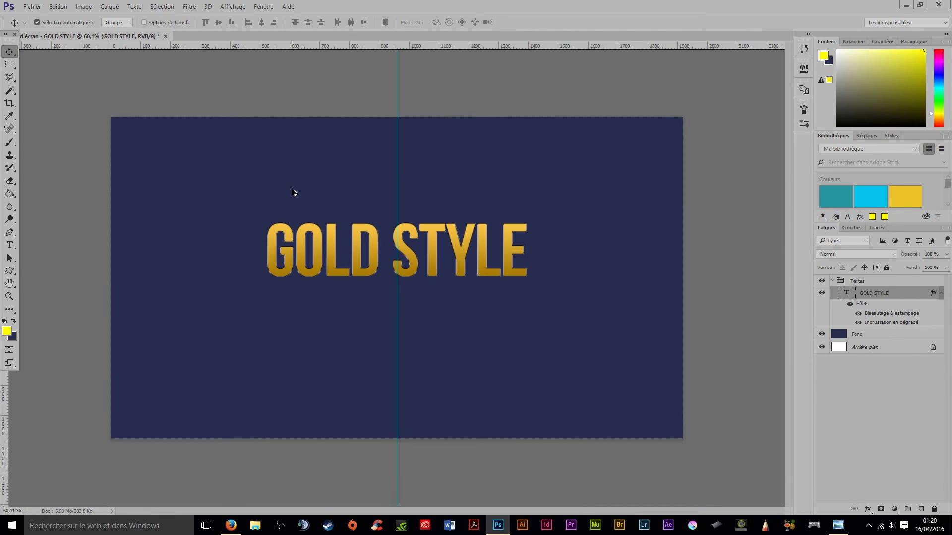
pyautogui.scroll(2, 295, 192)
pyautogui.scroll(1, 266, 242)
pyautogui.scroll(2, 266, 242)
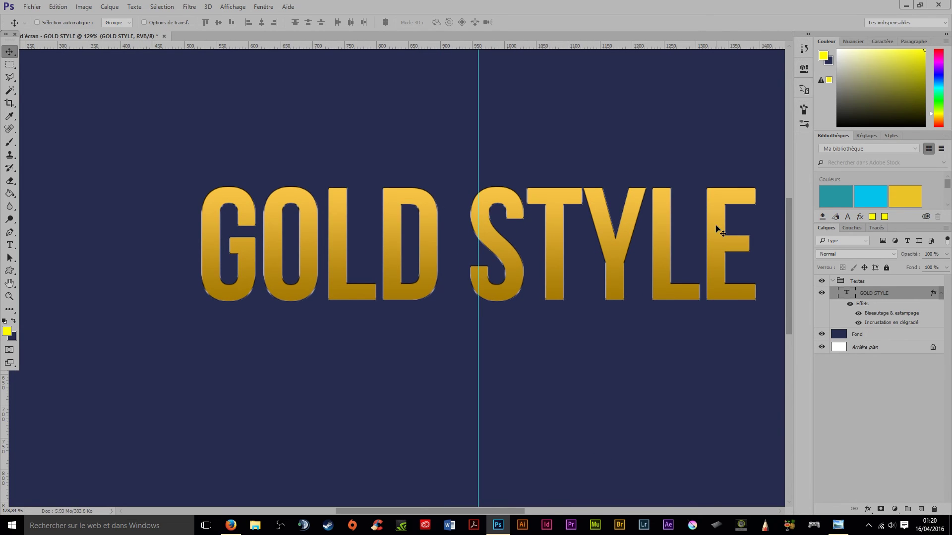
pyautogui.moveTo(718, 229); pyautogui.dragTo(641, 219)
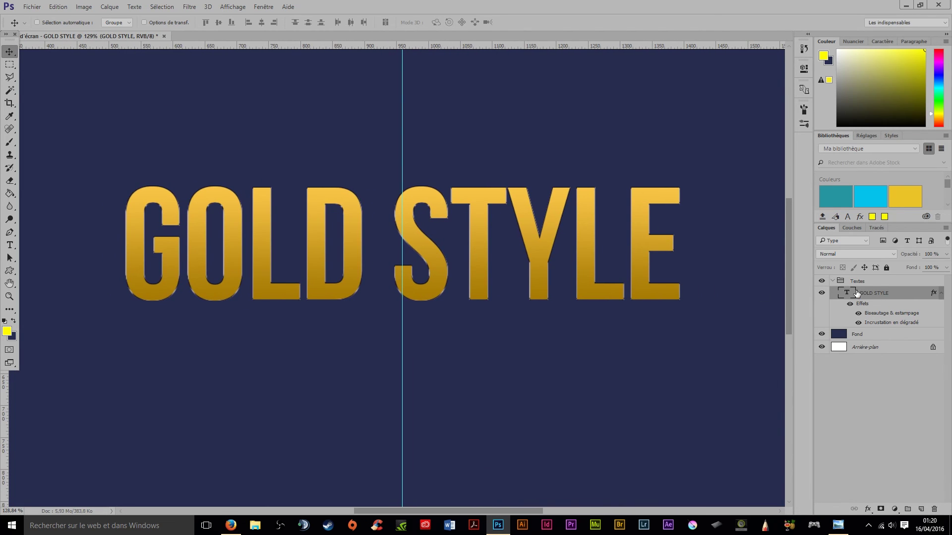
# Step: Add a white (#ffffff) stroke to the GOLD STYLE title's layer style
pyautogui.rightClick(875, 296)
pyautogui.click(624, 90)
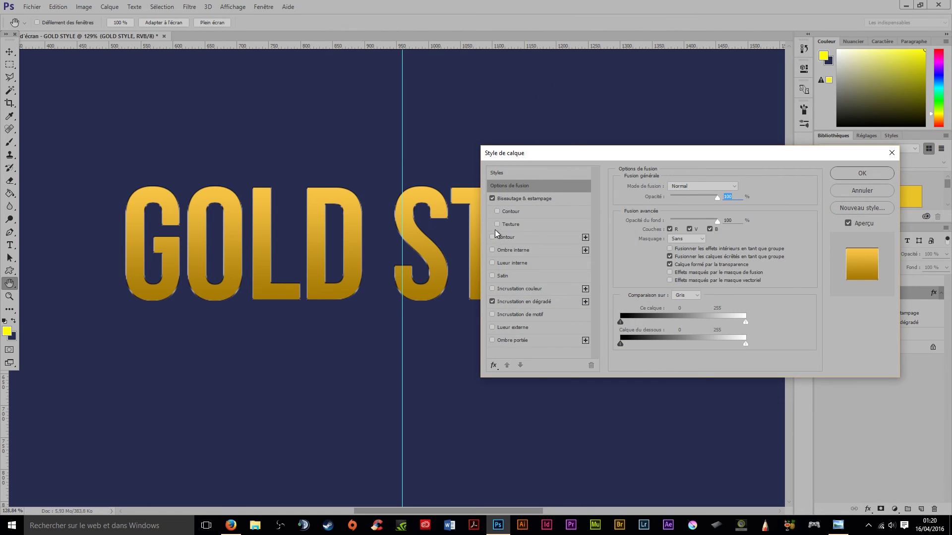
pyautogui.click(492, 237)
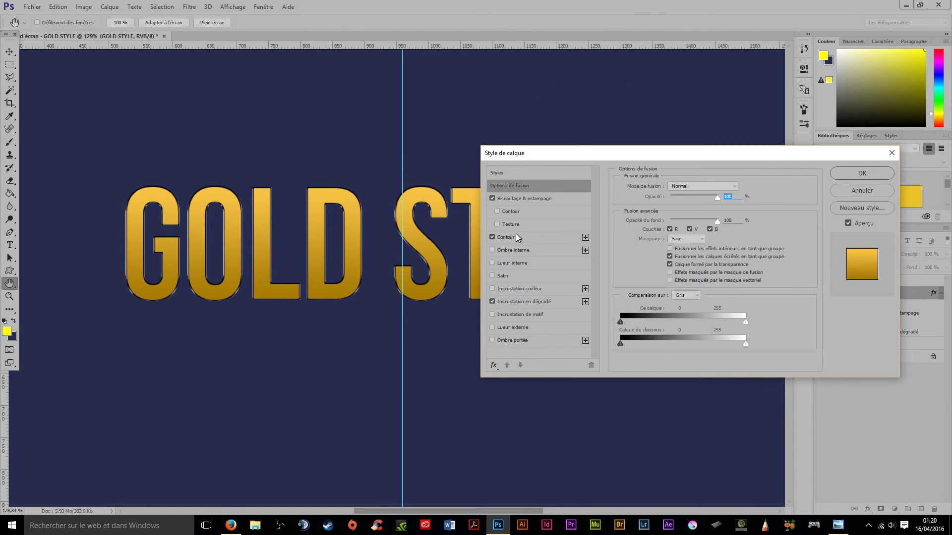
pyautogui.click(515, 236)
pyautogui.click(644, 259)
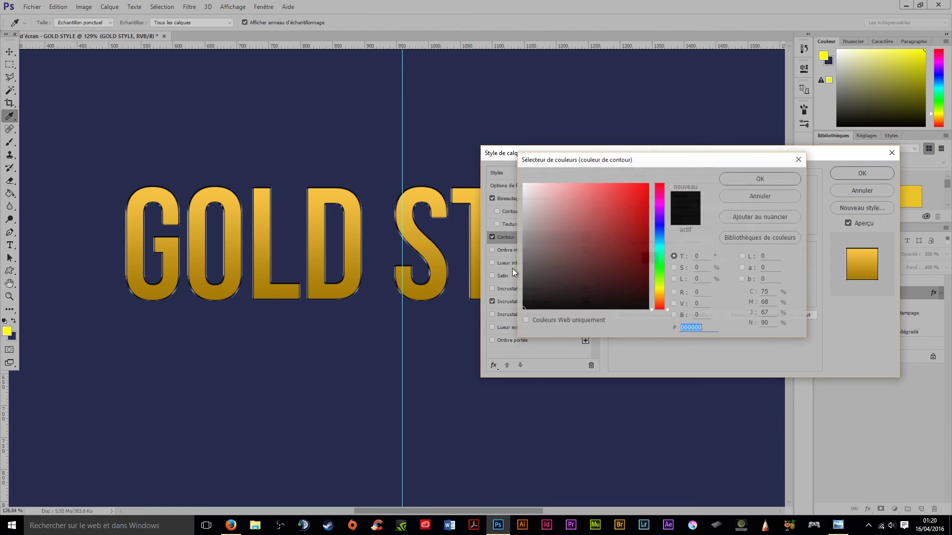
pyautogui.write('ffffff')
pyautogui.click(757, 177)
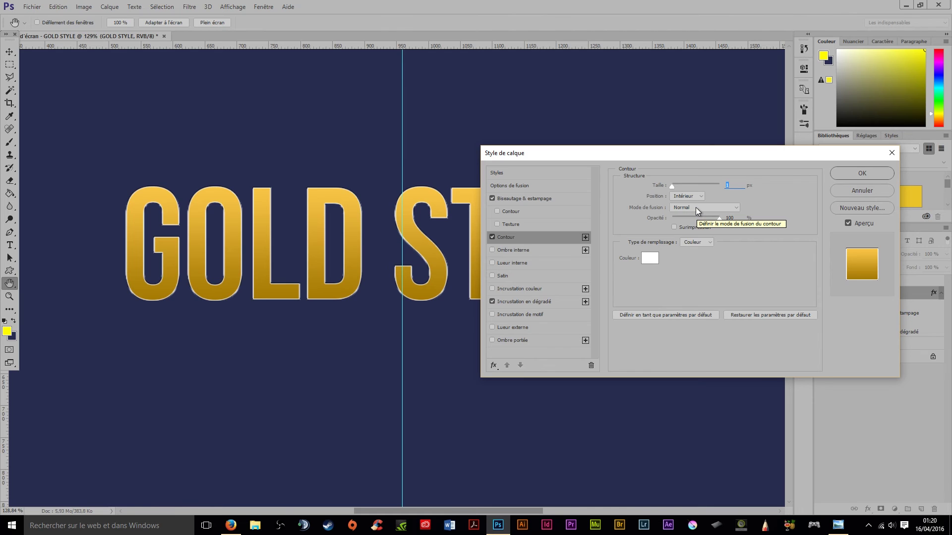
# Step: Set the title stroke's blend mode to Lumière crue with 70% opacity
pyautogui.click(695, 208)
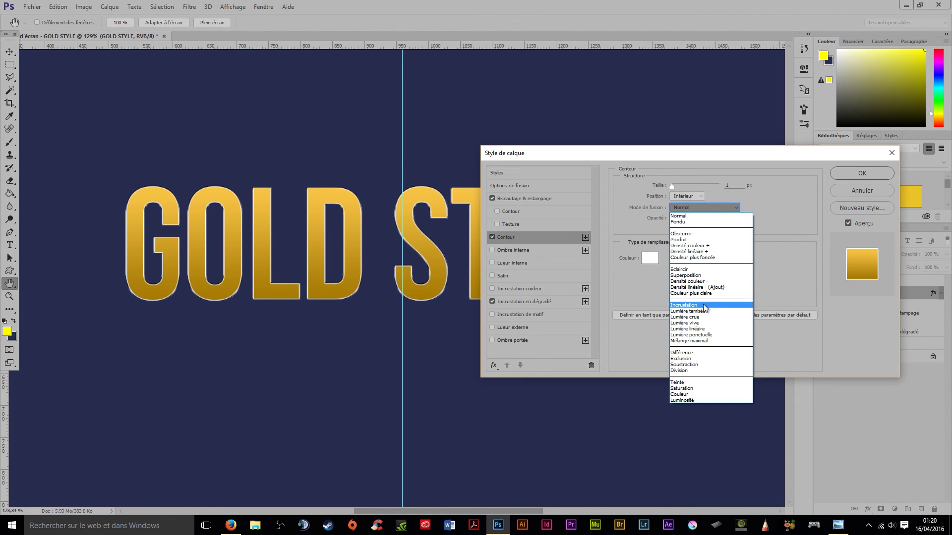
pyautogui.click(694, 317)
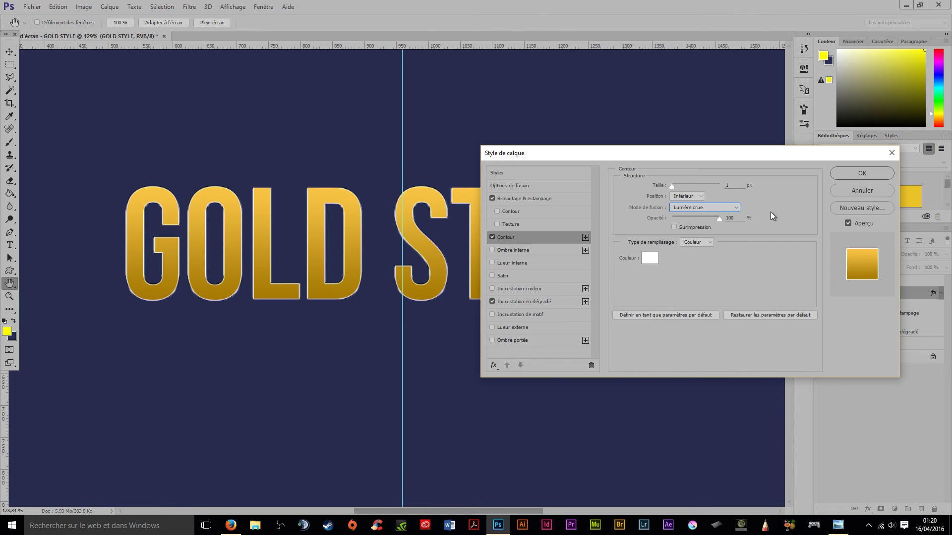
pyautogui.moveTo(718, 217)
pyautogui.mouseDown()
pyautogui.moveTo(689, 217)
pyautogui.moveTo(703, 221)
pyautogui.mouseUp()
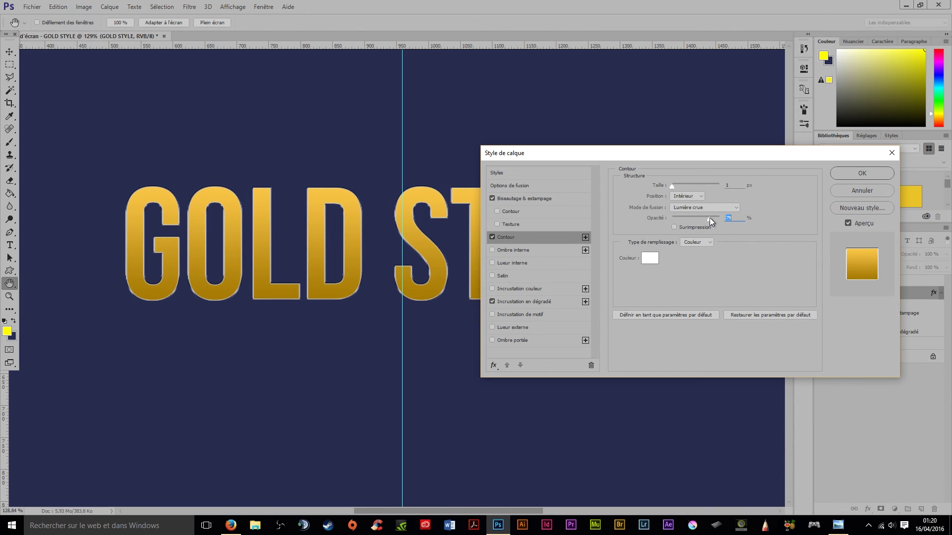
pyautogui.moveTo(709, 219); pyautogui.dragTo(757, 212)
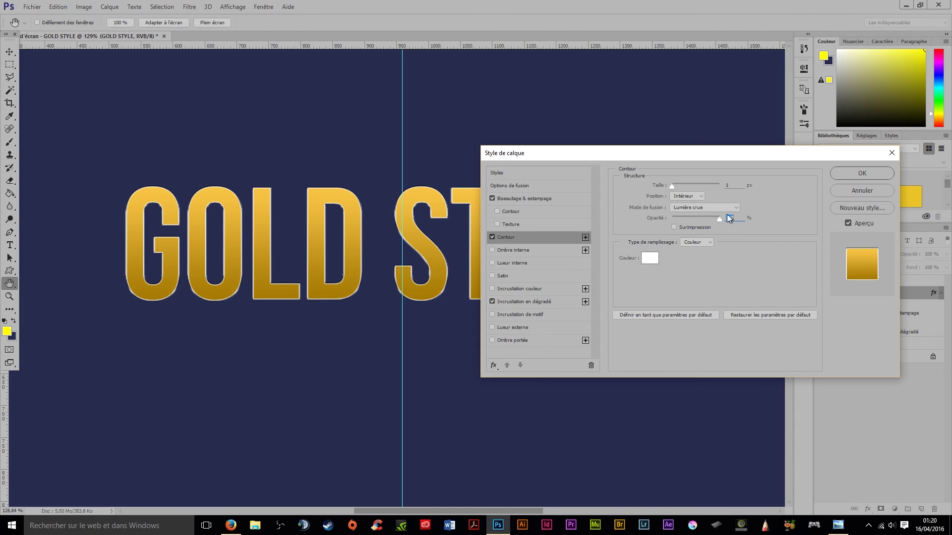
pyautogui.moveTo(715, 220); pyautogui.dragTo(706, 216)
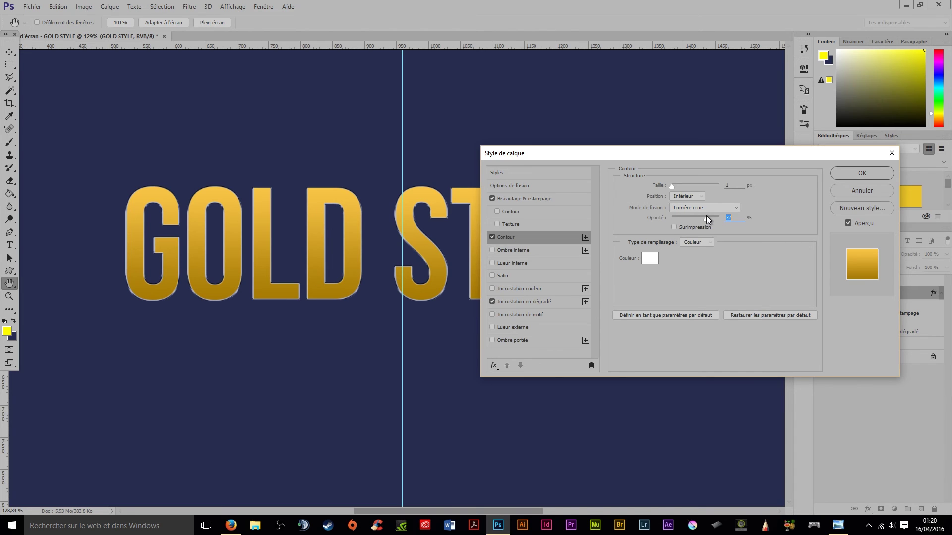
pyautogui.write('70')
pyautogui.moveTo(602, 158); pyautogui.dragTo(578, 155)
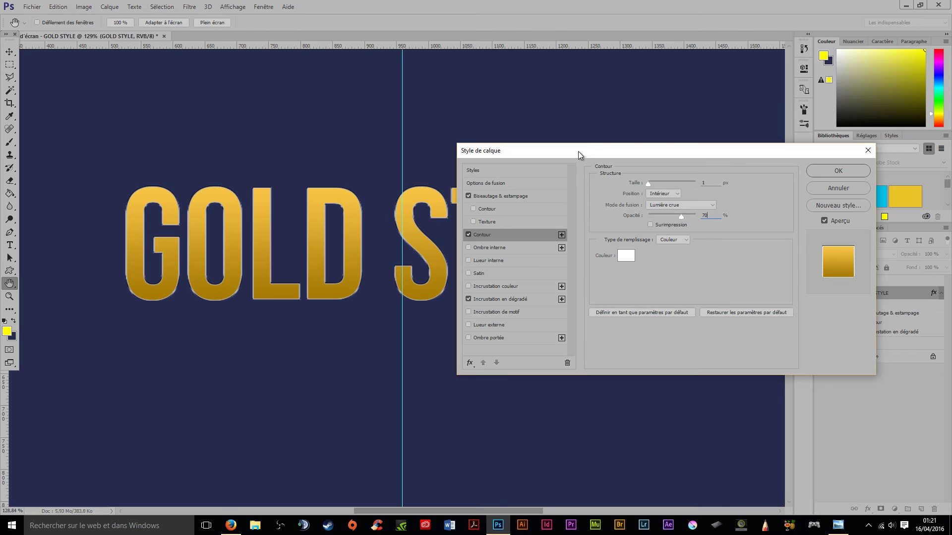
pyautogui.click(468, 276)
# Step: Enable Satin on the title and set its colour to a neutral grey
pyautogui.click(486, 276)
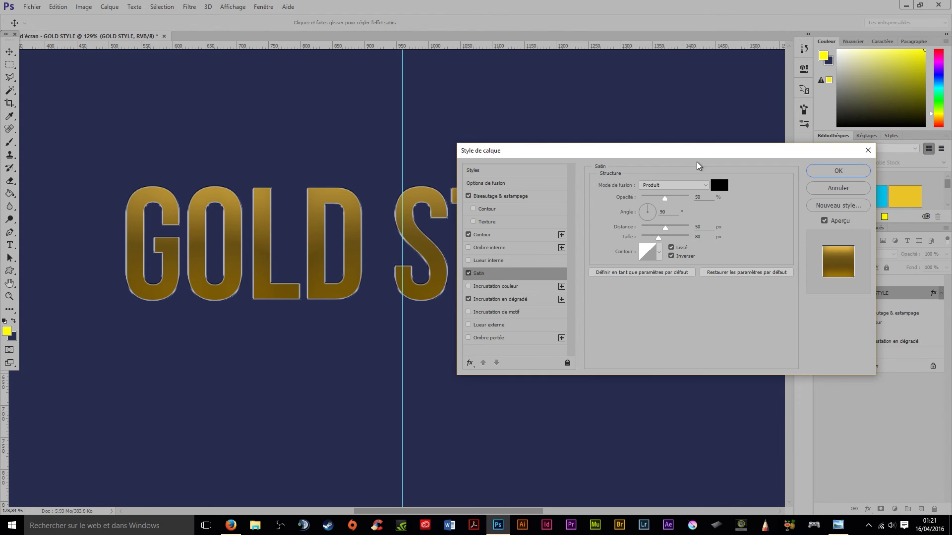
pyautogui.moveTo(704, 156); pyautogui.dragTo(747, 171)
pyautogui.click(764, 205)
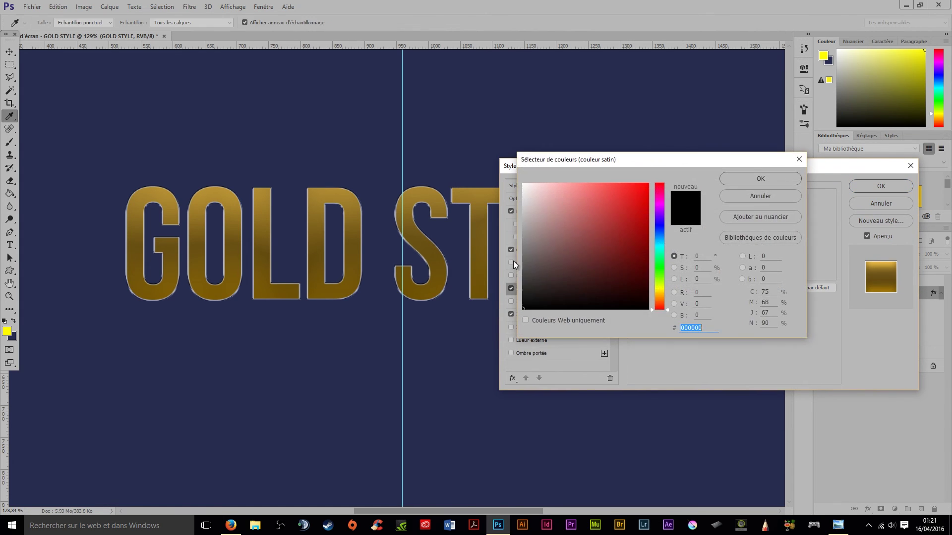
pyautogui.click(523, 227)
pyautogui.moveTo(522, 227)
pyautogui.mouseDown()
pyautogui.moveTo(553, 276)
pyautogui.moveTo(546, 299)
pyautogui.moveTo(563, 285)
pyautogui.moveTo(547, 262)
pyautogui.mouseUp()
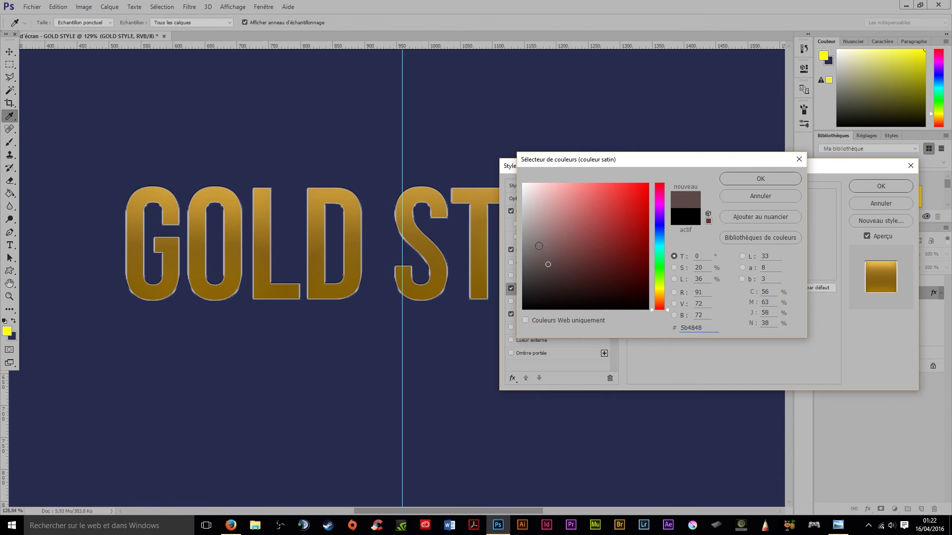
pyautogui.moveTo(539, 246); pyautogui.dragTo(517, 260)
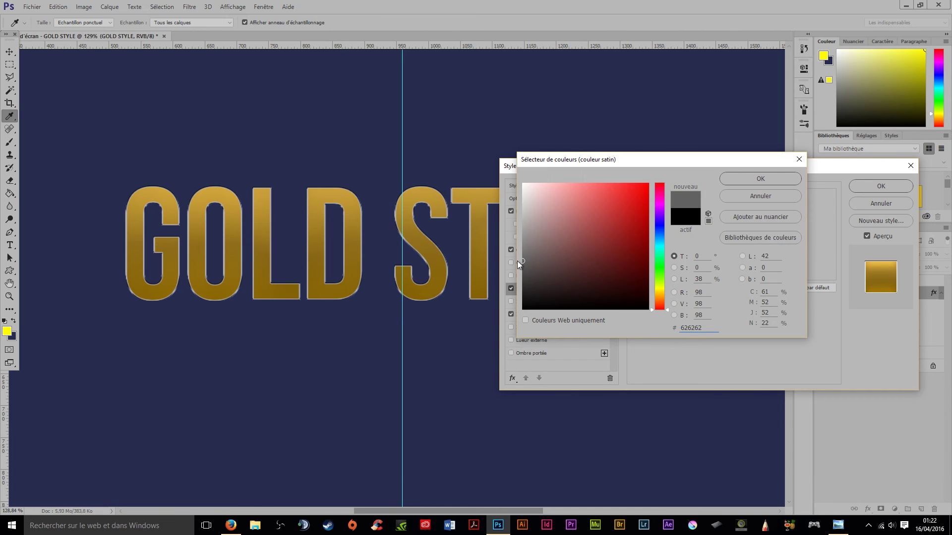
pyautogui.click(758, 179)
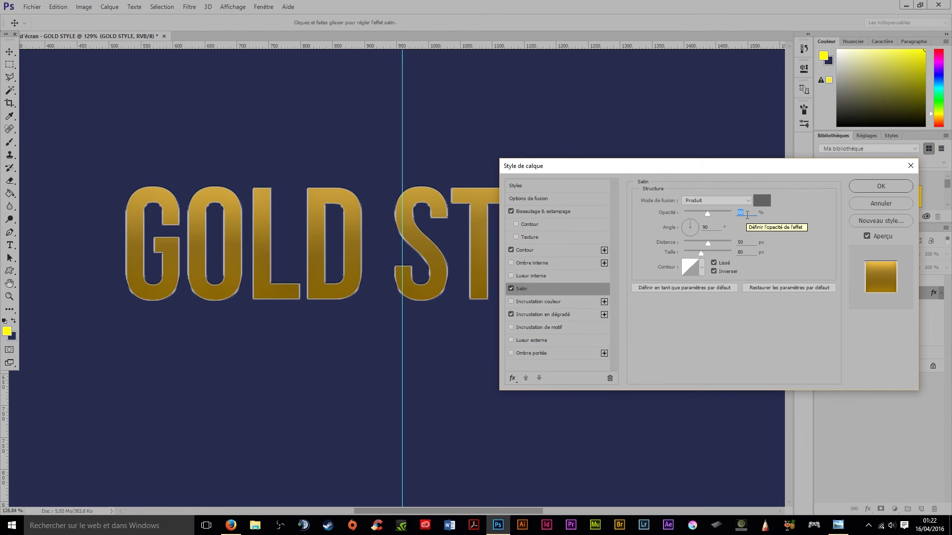
# Step: Set the satin to 40% opacity, 15° angle, 16 px distance, 13 px size, with Lissé off
pyautogui.write('40')
pyautogui.doubleClick(704, 226)
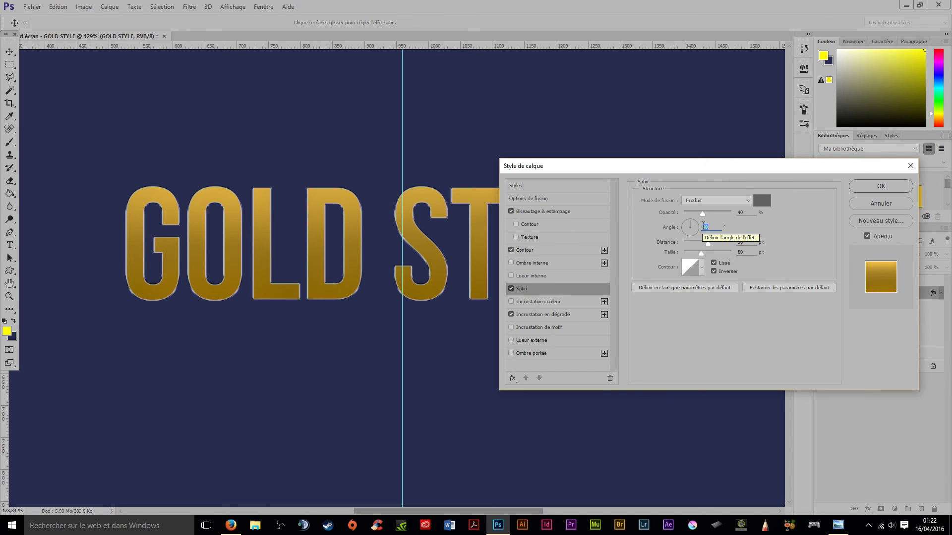
pyautogui.write('15')
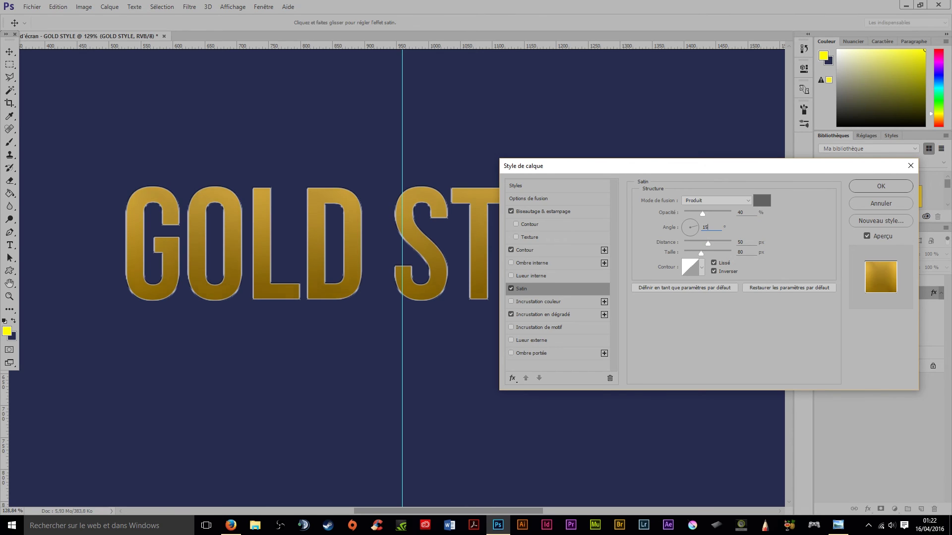
pyautogui.press('Tab')
pyautogui.write('16')
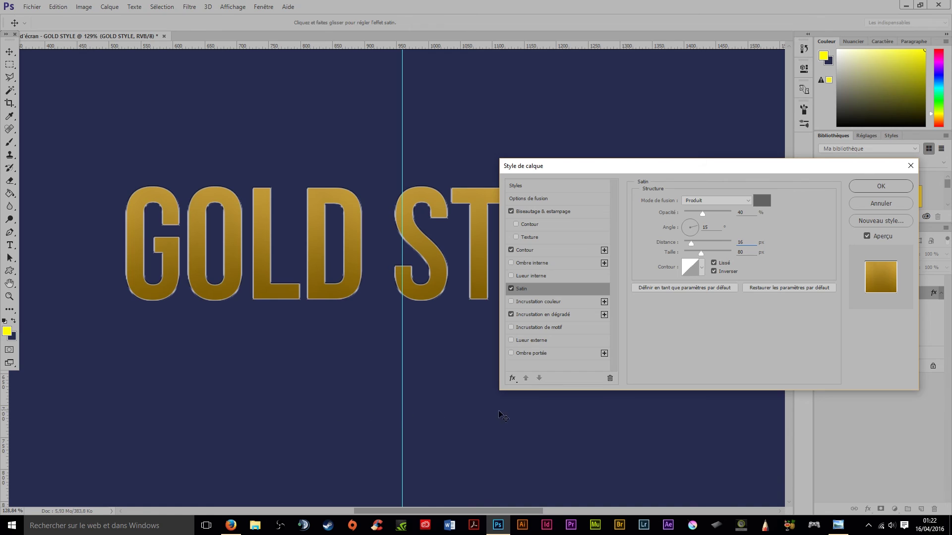
pyautogui.doubleClick(748, 254)
pyautogui.write('13')
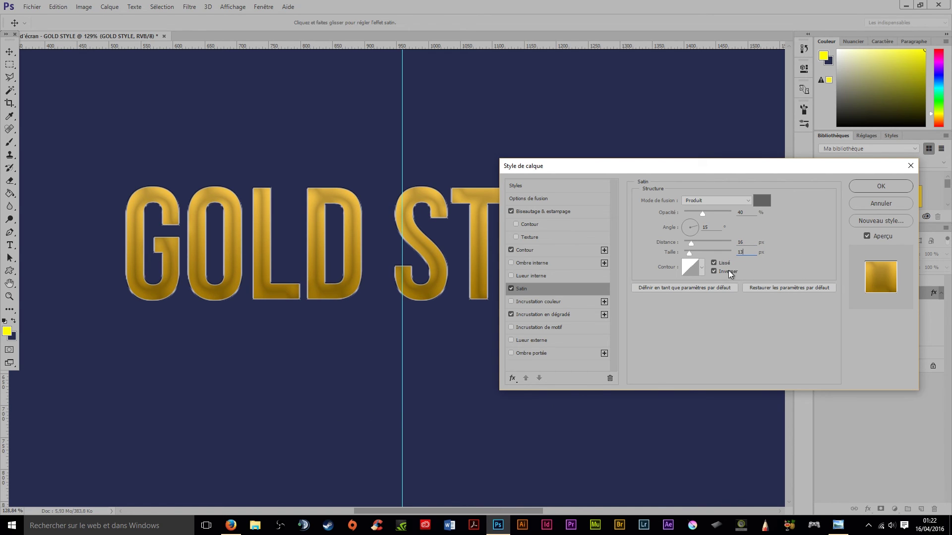
pyautogui.click(714, 263)
pyautogui.click(720, 263)
pyautogui.moveTo(635, 170)
pyautogui.mouseDown()
pyautogui.moveTo(679, 177)
pyautogui.moveTo(647, 175)
pyautogui.mouseUp()
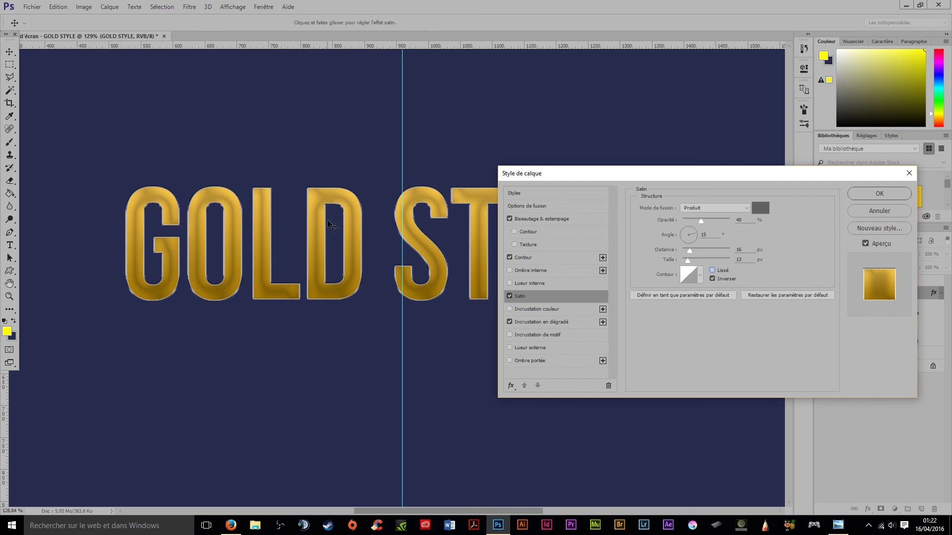
pyautogui.click(756, 211)
# Step: Change the satin colour from #212121 to mid grey #8f8f8f and apply the title's layer style
pyautogui.write('212121')
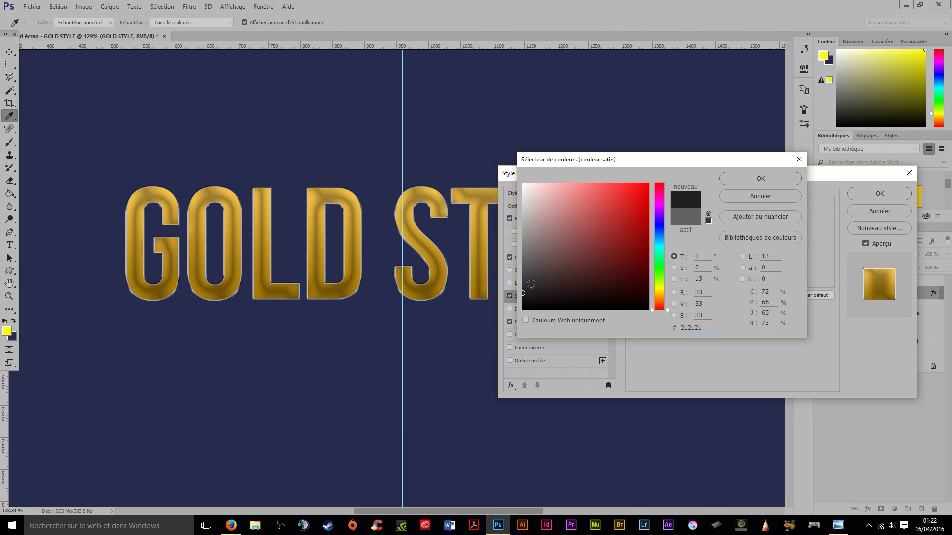
pyautogui.moveTo(527, 291); pyautogui.dragTo(522, 239)
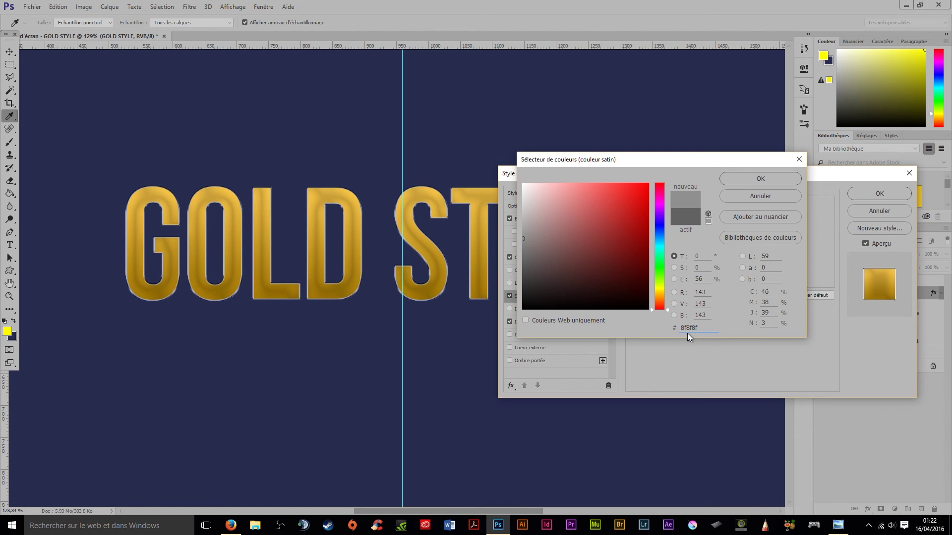
pyautogui.click(734, 179)
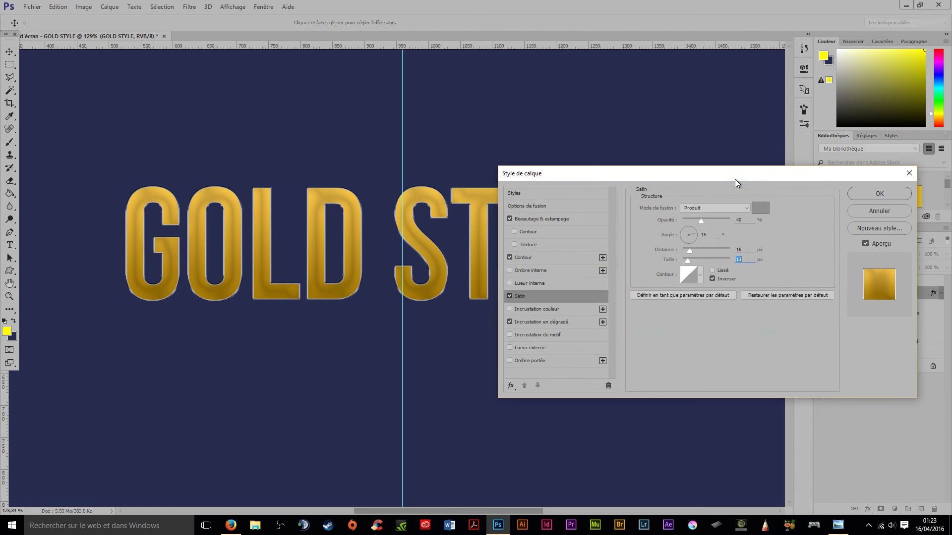
pyautogui.click(878, 194)
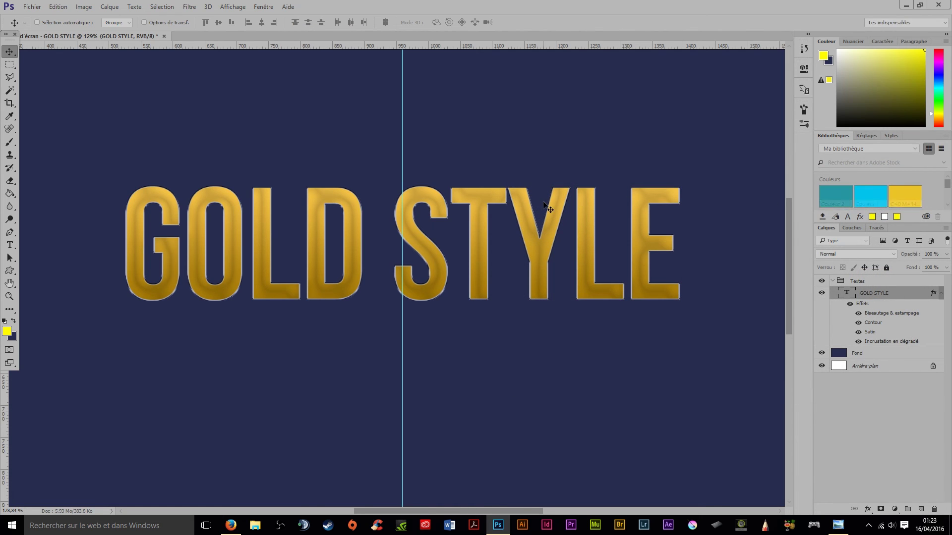
pyautogui.scroll(-3, 545, 206)
pyautogui.scroll(-2, 545, 207)
pyautogui.scroll(3, 547, 205)
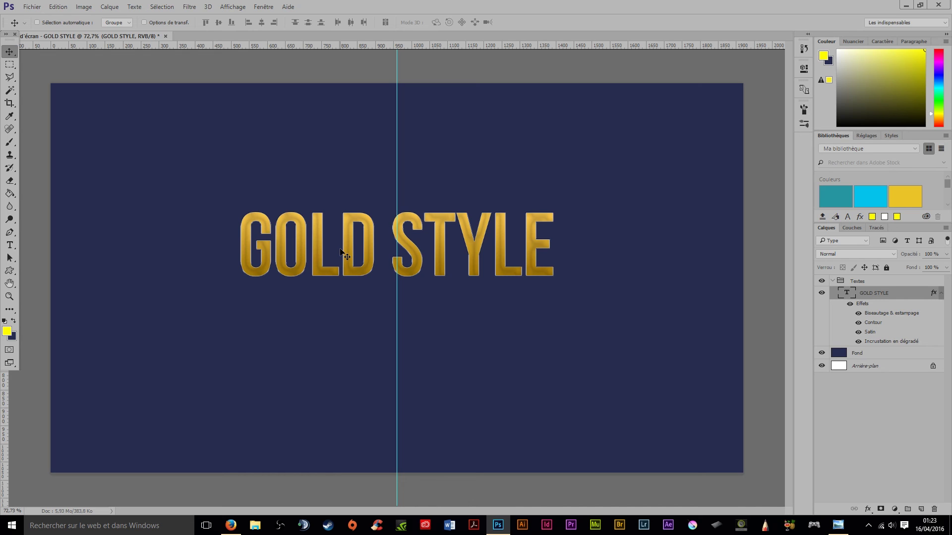
pyautogui.scroll(3, 328, 248)
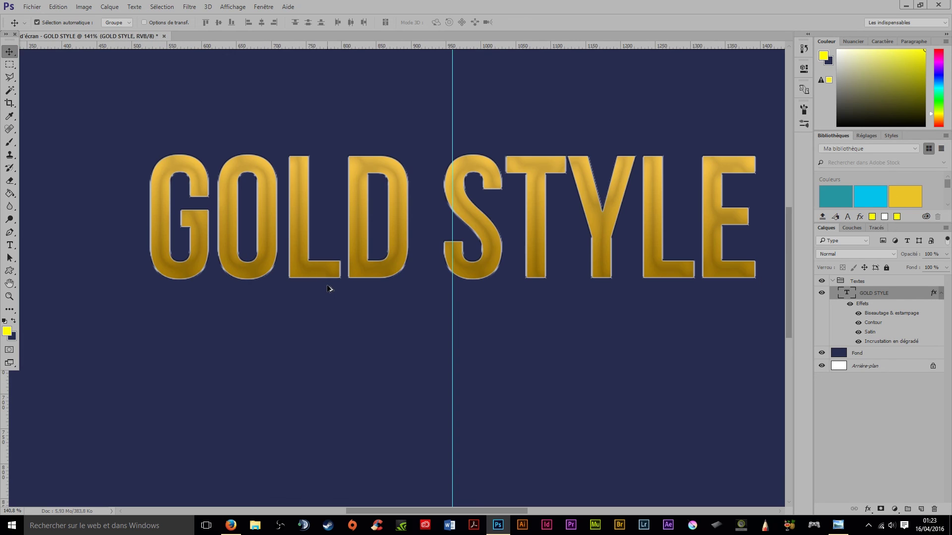
pyautogui.scroll(3, 330, 285)
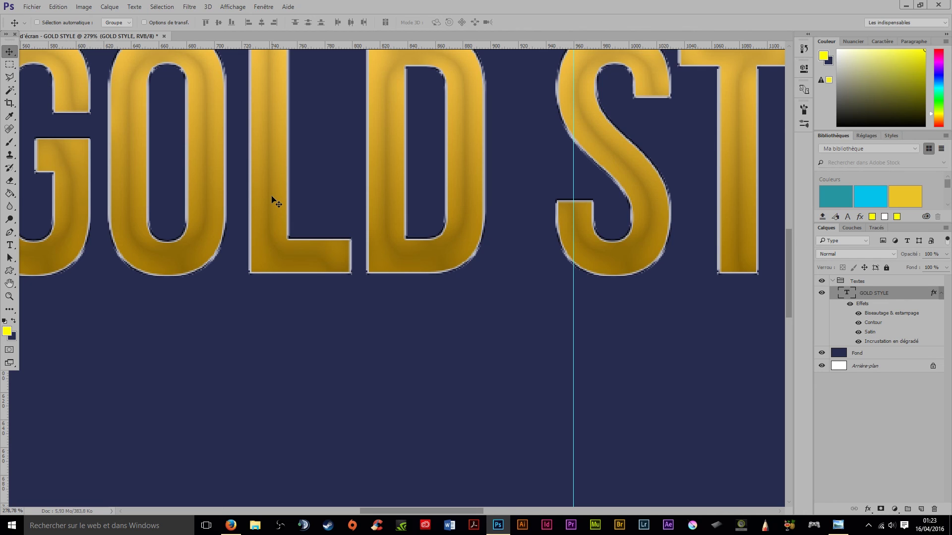
pyautogui.scroll(-2, 275, 200)
pyautogui.scroll(-2, 272, 203)
pyautogui.scroll(-2, 283, 210)
pyautogui.scroll(-1, 366, 278)
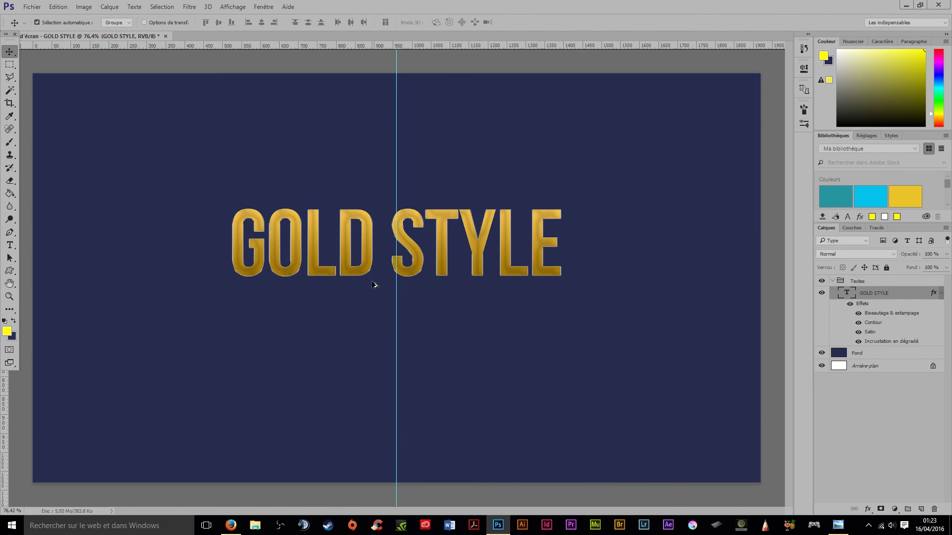
pyautogui.scroll(-1, 373, 285)
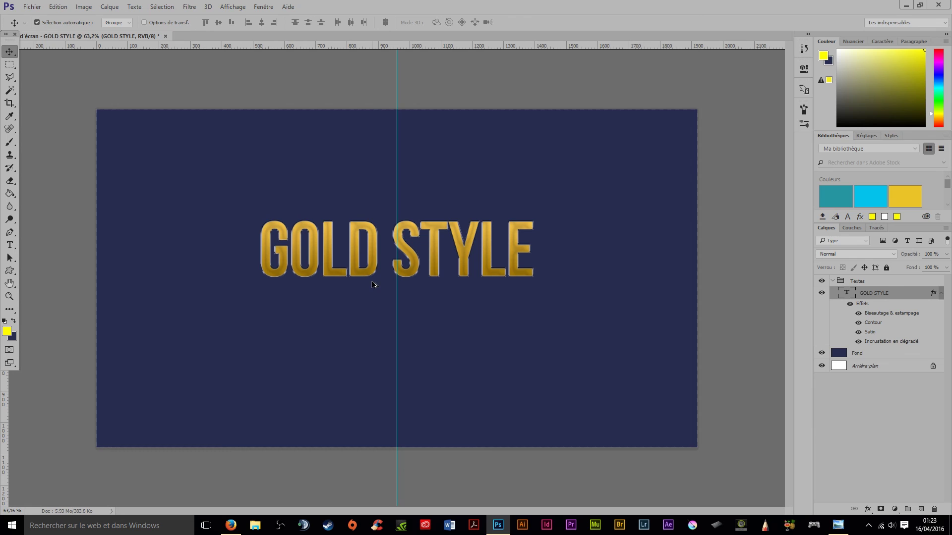
pyautogui.scroll(1, 375, 286)
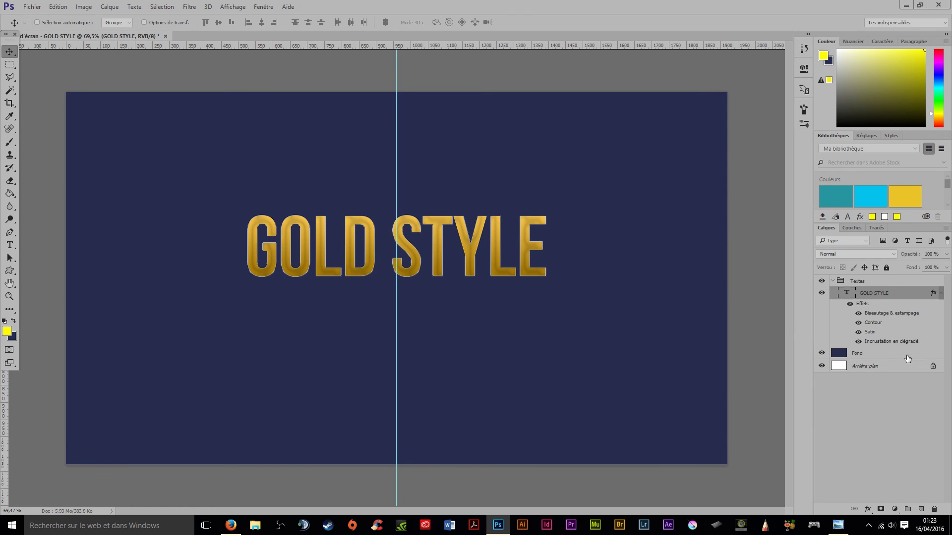
# Step: With the Fond layer selected, make the foreground colour darker navy #1f223d
pyautogui.click(907, 359)
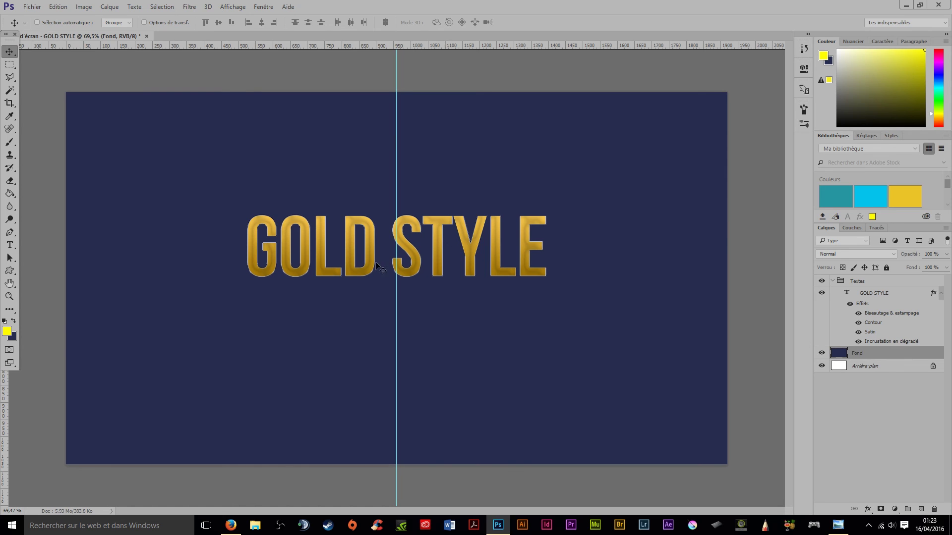
pyautogui.click(14, 322)
pyautogui.click(6, 332)
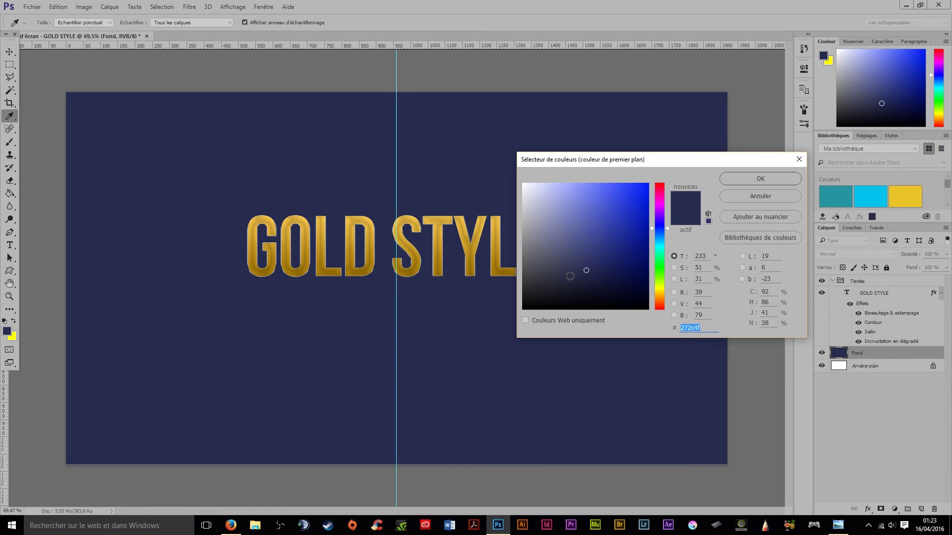
pyautogui.click(585, 279)
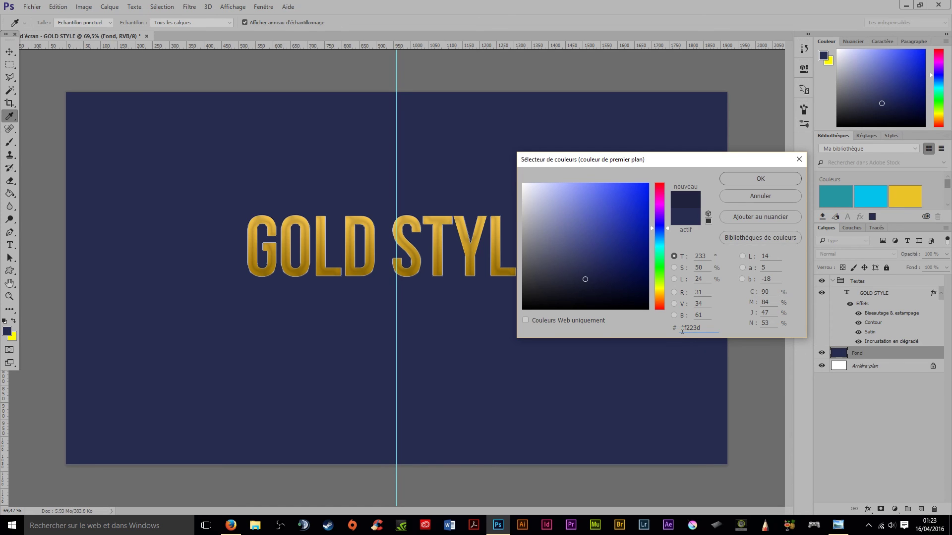
pyautogui.click(743, 178)
pyautogui.press('g')
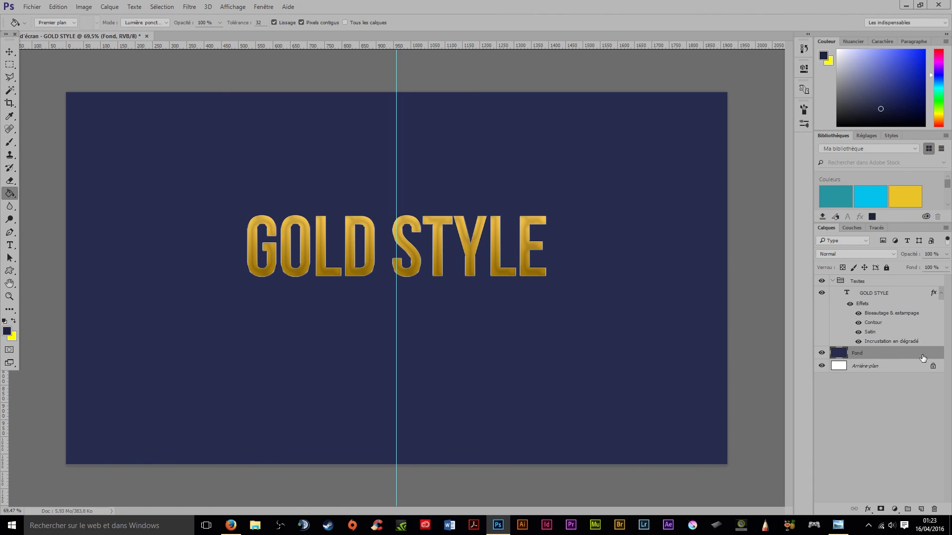
# Step: Replace Fond with a new layer filled with the darker navy, then collapse the Textes group
pyautogui.press('Delete')
pyautogui.click(921, 510)
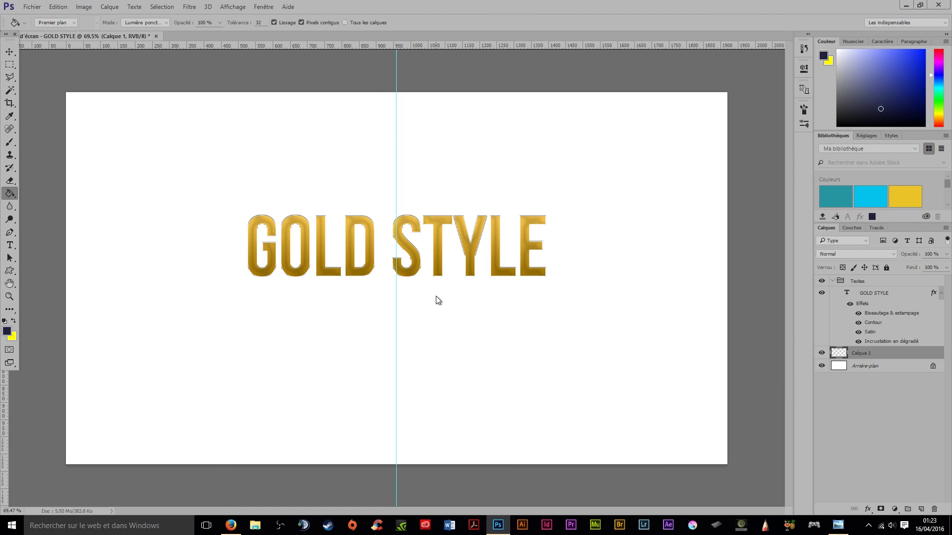
pyautogui.click(438, 300)
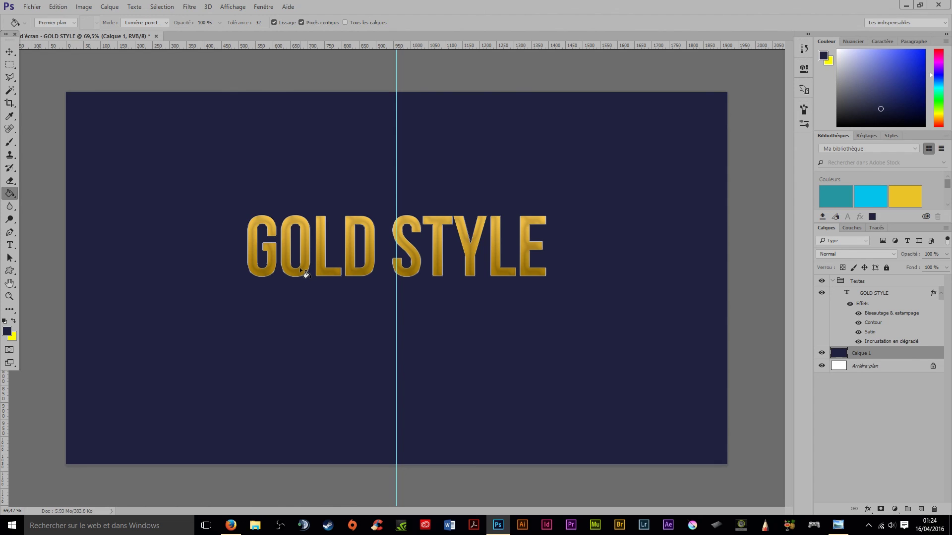
pyautogui.click(941, 293)
pyautogui.click(896, 299)
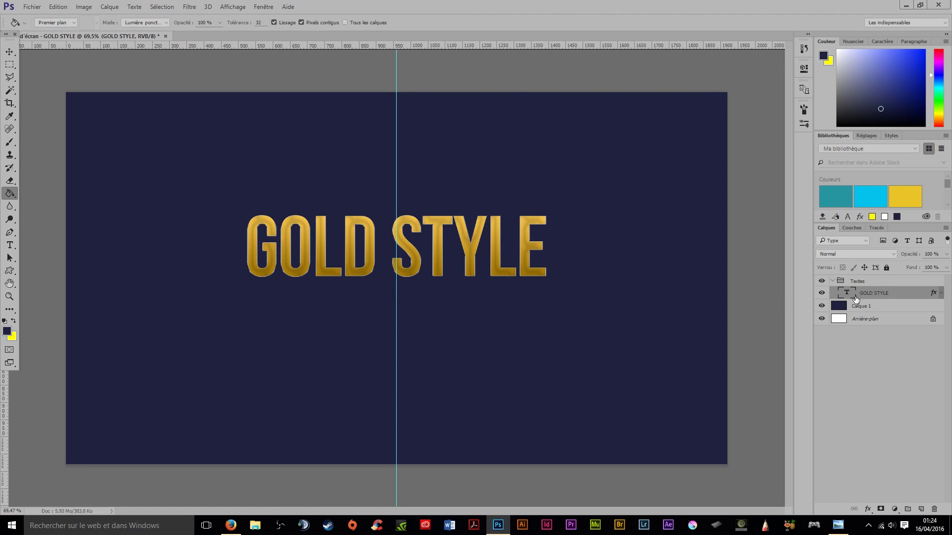
pyautogui.click(833, 281)
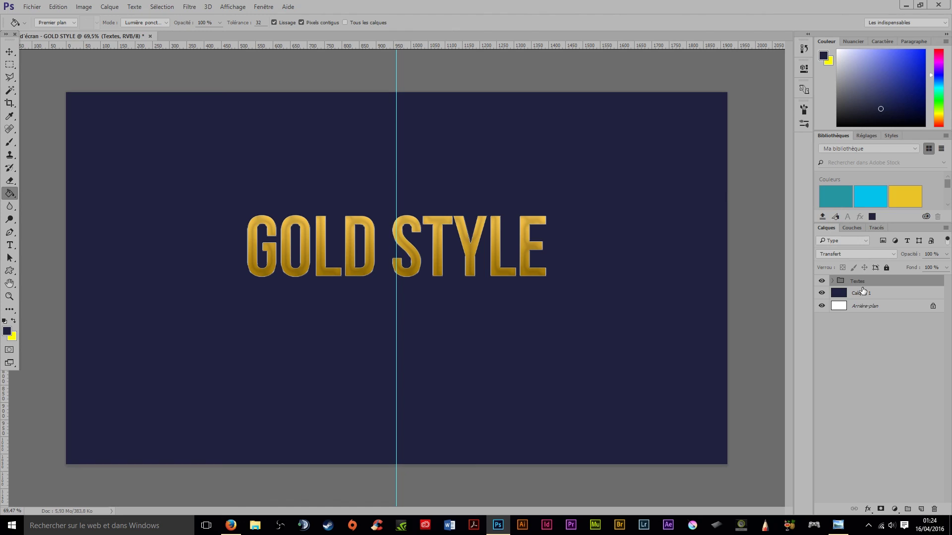
# Step: Add a new layer above the texts and name it Barre Hori
pyautogui.click(921, 509)
pyautogui.doubleClick(863, 282)
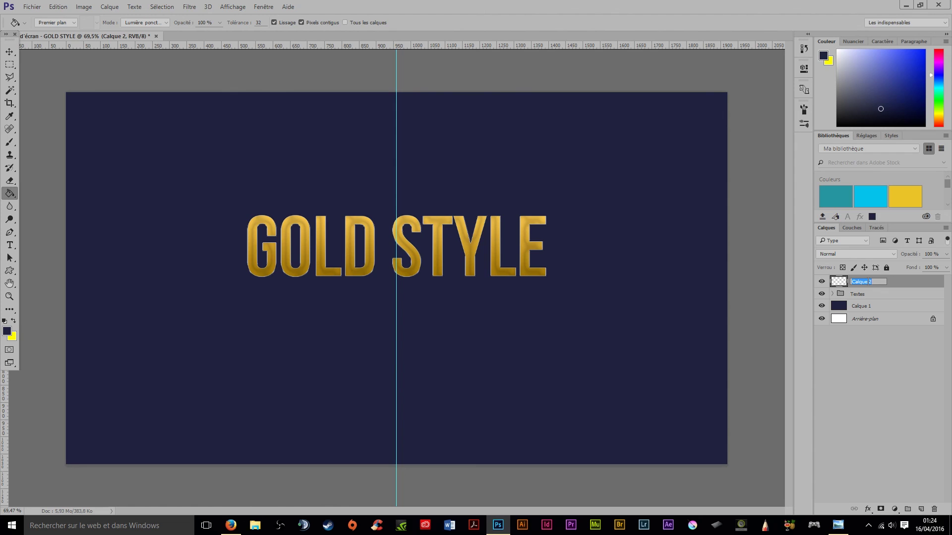
pyautogui.write('Barre')
pyautogui.write('n')
pyautogui.write('izotnale')
pyautogui.press('Return')
pyautogui.doubleClick(894, 282)
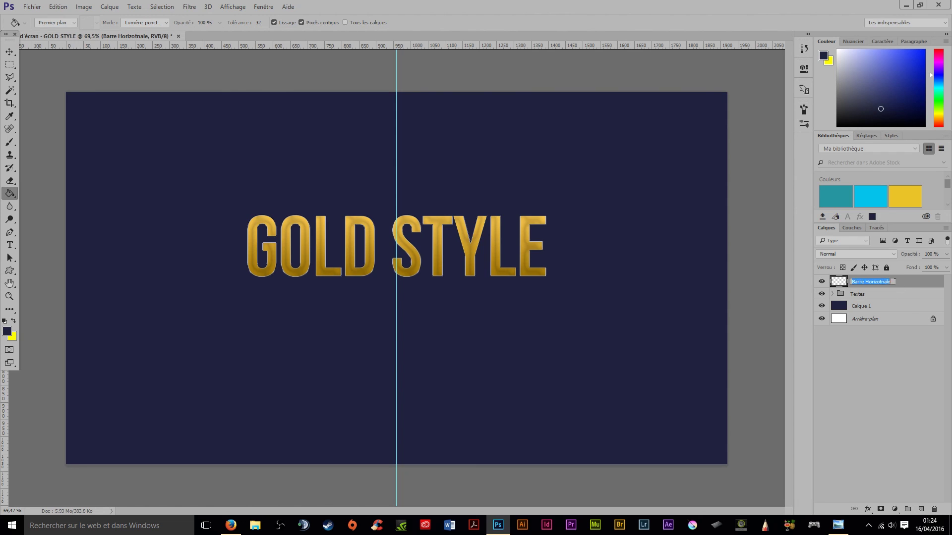
pyautogui.click(895, 284)
pyautogui.press('BackSpace')
pyautogui.press('BackSpace')
pyautogui.press('BackSpace')
pyautogui.press('BackSpace')
pyautogui.press('BackSpace')
pyautogui.press('BackSpace')
pyautogui.press('Return')
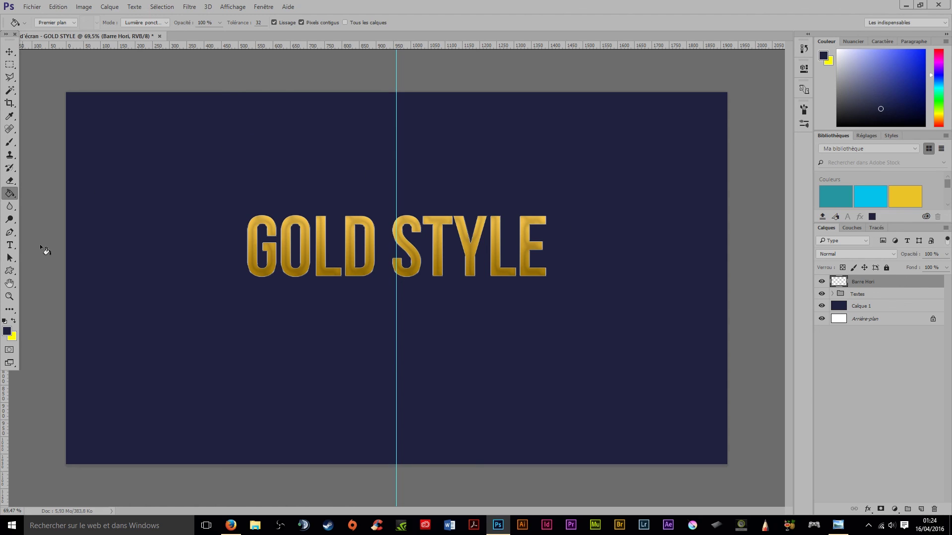
# Step: Set the foreground colour to white
pyautogui.click(8, 331)
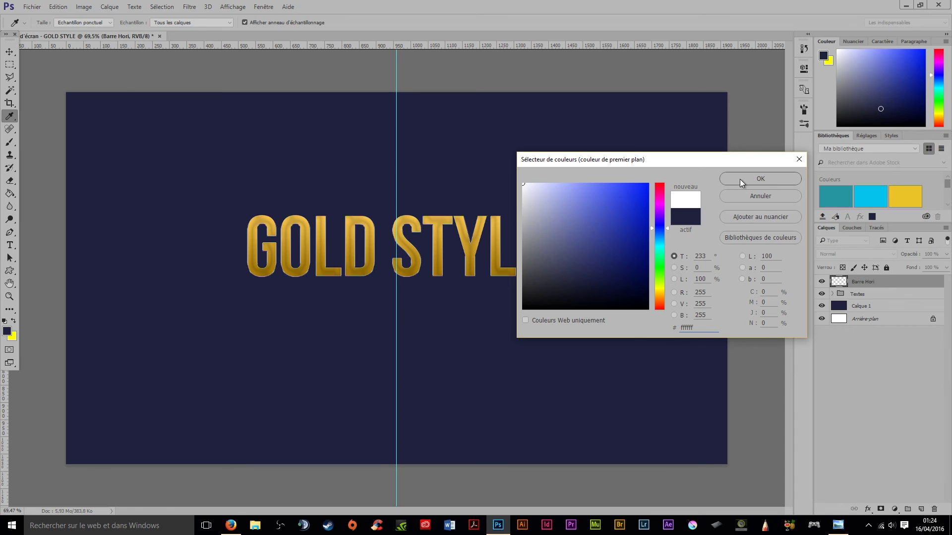
pyautogui.click(759, 179)
pyautogui.press('g')
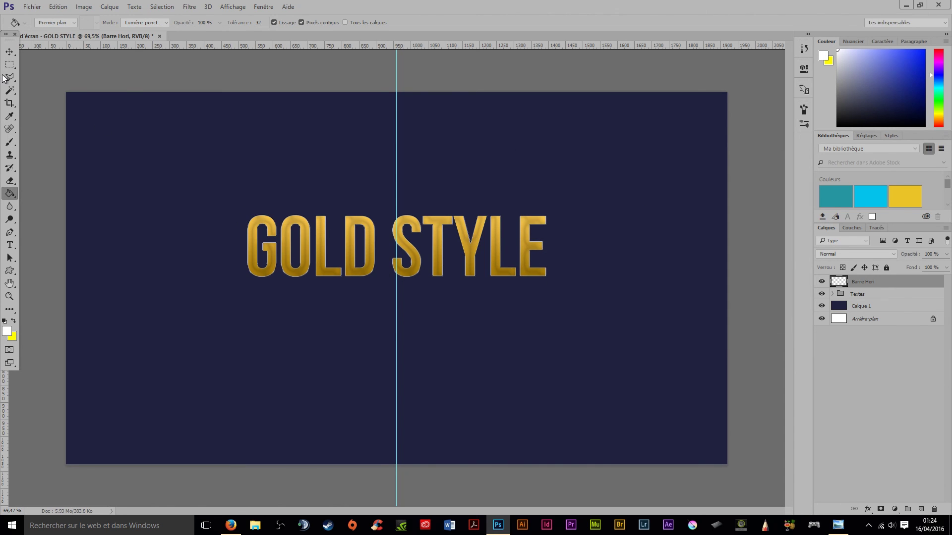
pyautogui.click(9, 65)
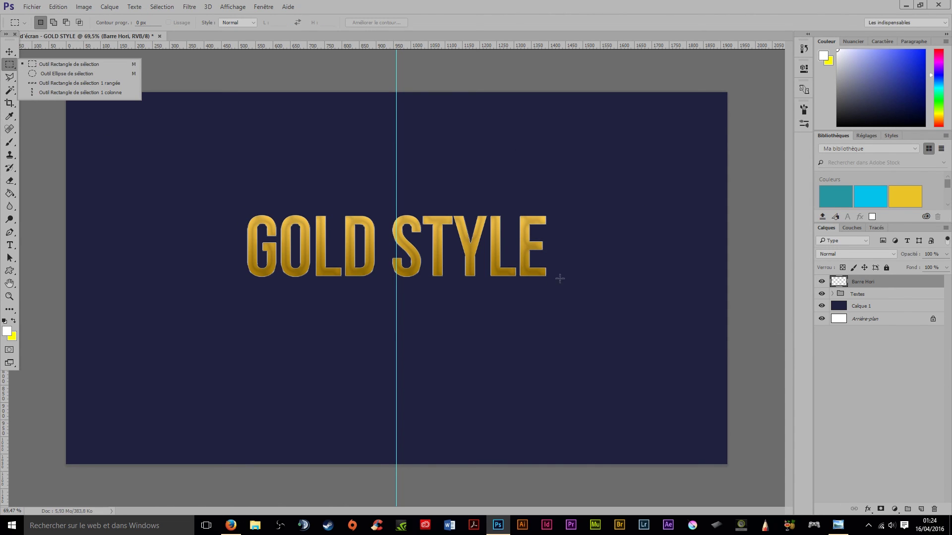
# Step: Save the GOLD STYLE title's effects as a new style preset named OR
pyautogui.click(854, 300)
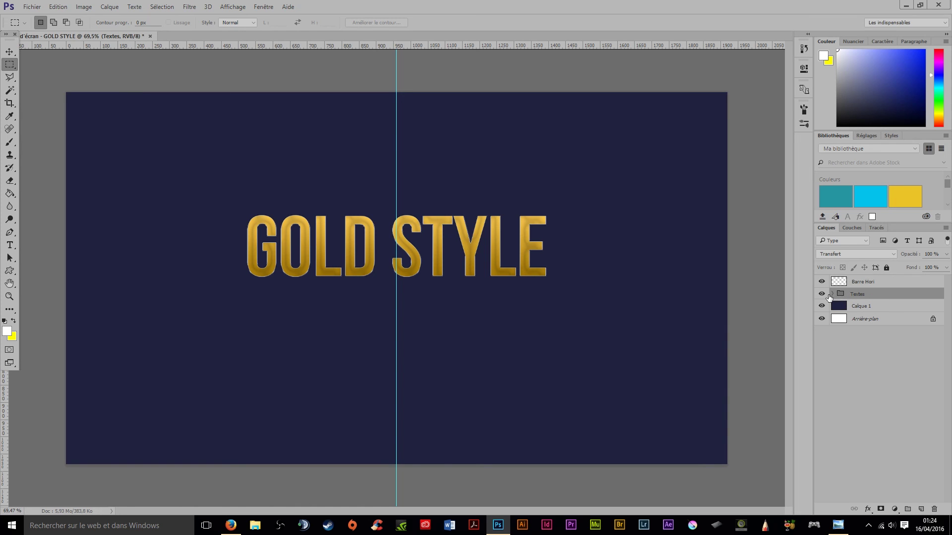
pyautogui.click(833, 294)
pyautogui.rightClick(867, 306)
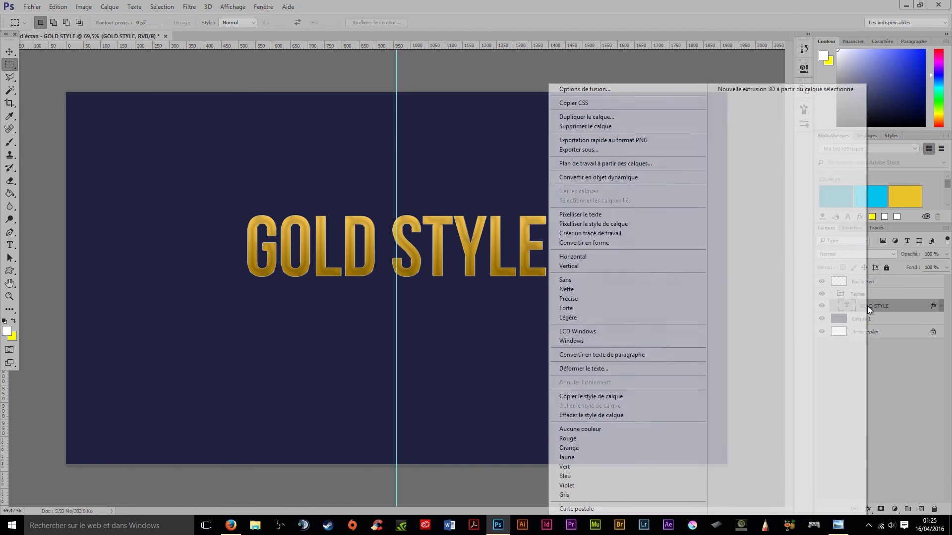
pyautogui.click(635, 91)
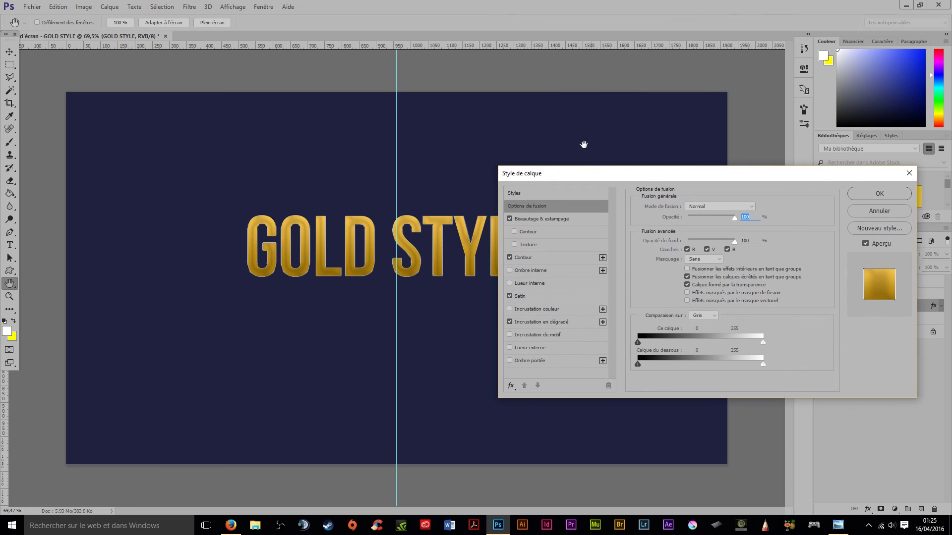
pyautogui.click(539, 193)
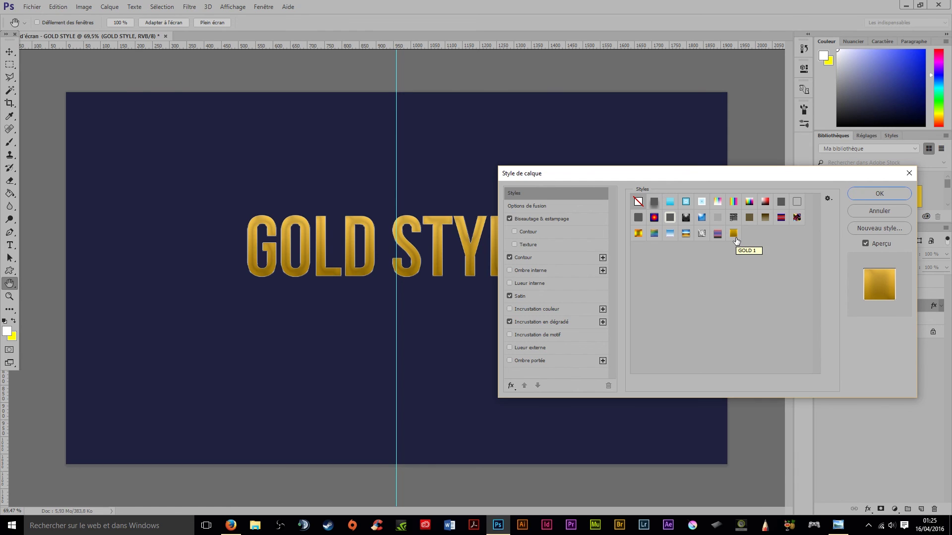
pyautogui.click(882, 230)
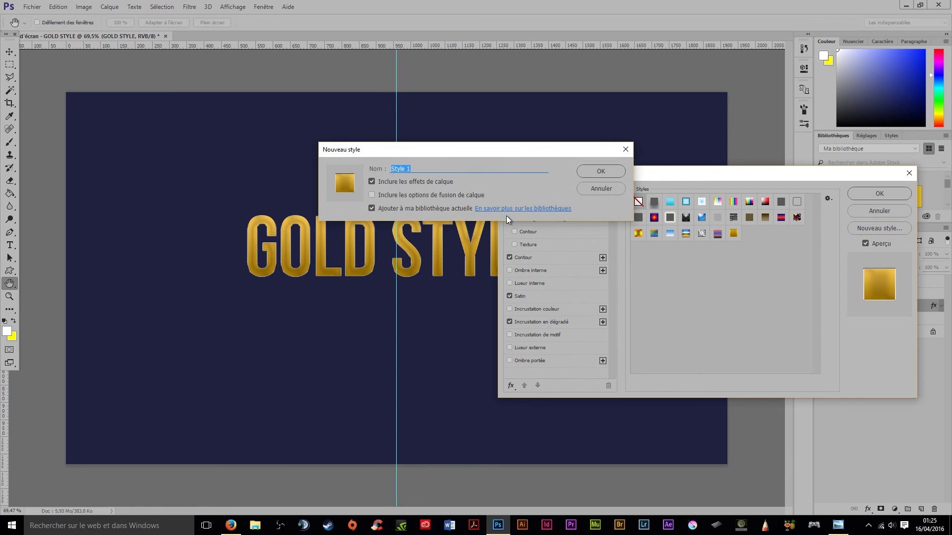
pyautogui.write('OR 2')
pyautogui.press('Return')
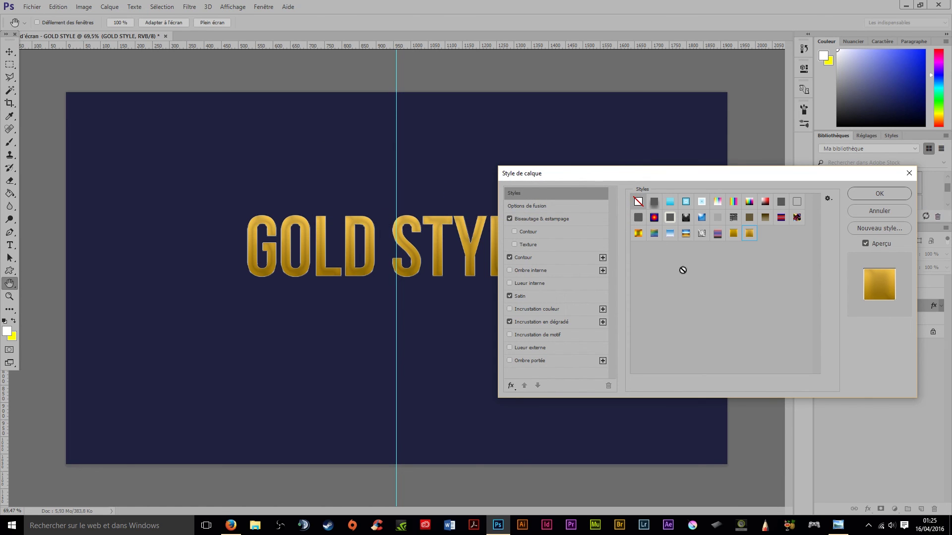
pyautogui.click(733, 240)
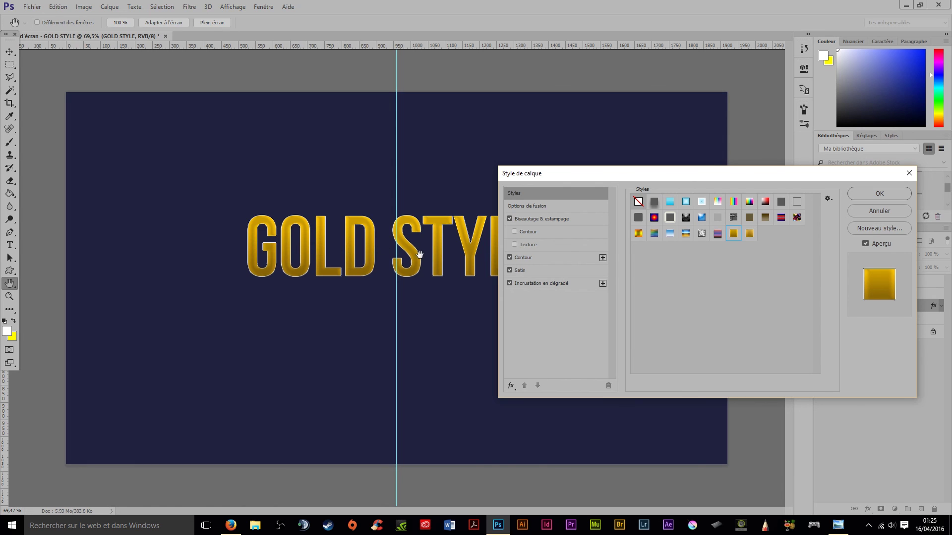
pyautogui.click(748, 234)
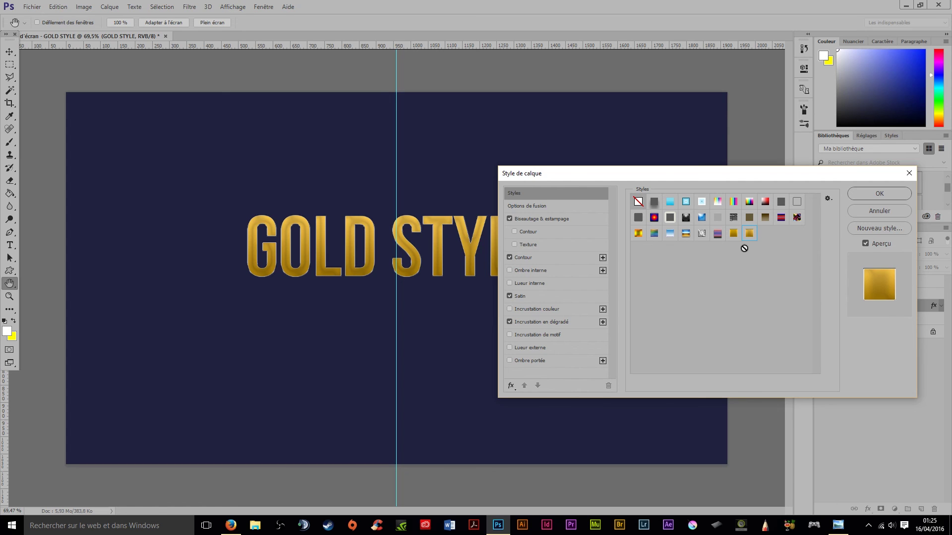
pyautogui.click(882, 193)
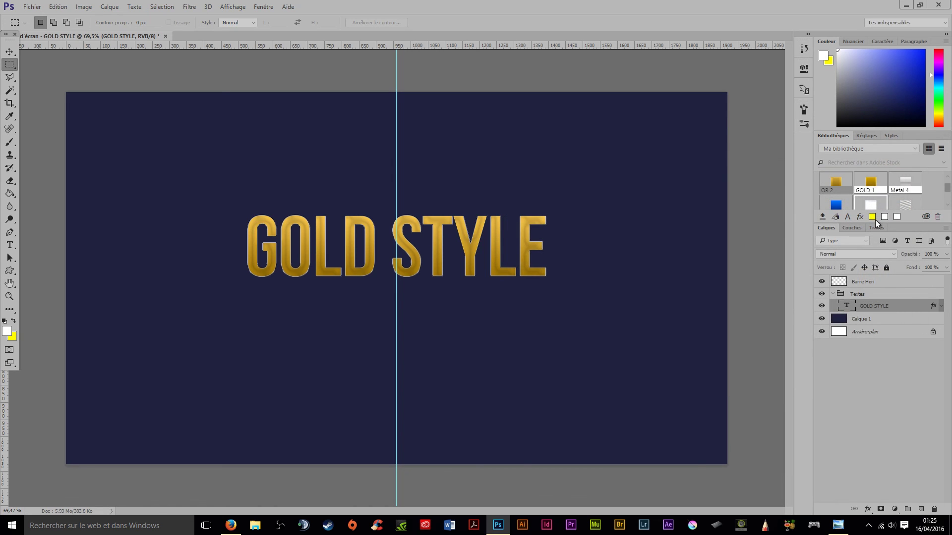
# Step: On Barre Hori, select a thin strip beneath the title and fill it with white
pyautogui.click(833, 294)
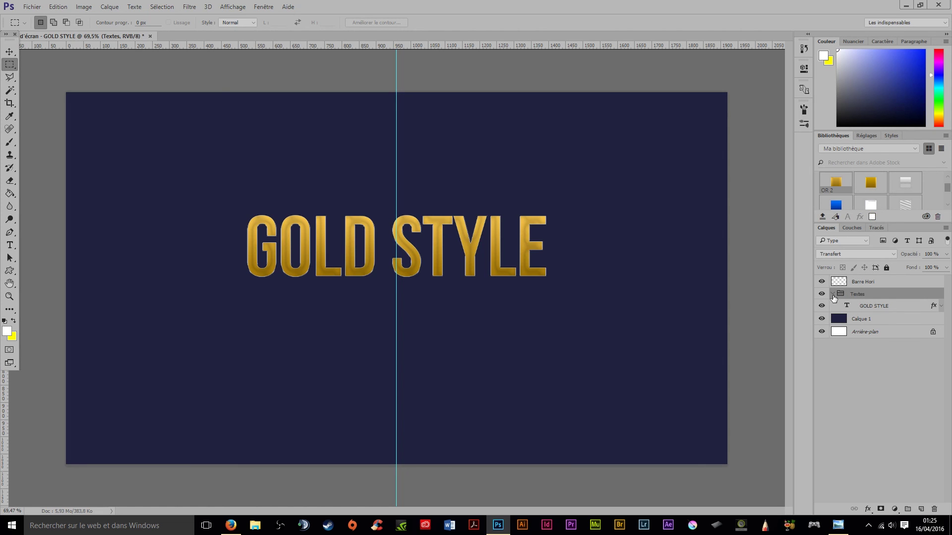
pyautogui.click(867, 282)
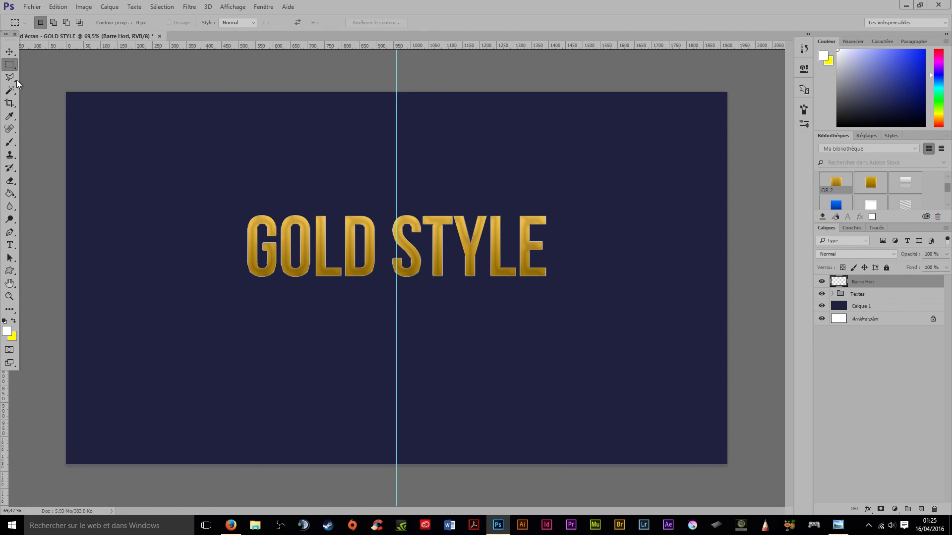
pyautogui.moveTo(224, 303); pyautogui.dragTo(534, 305)
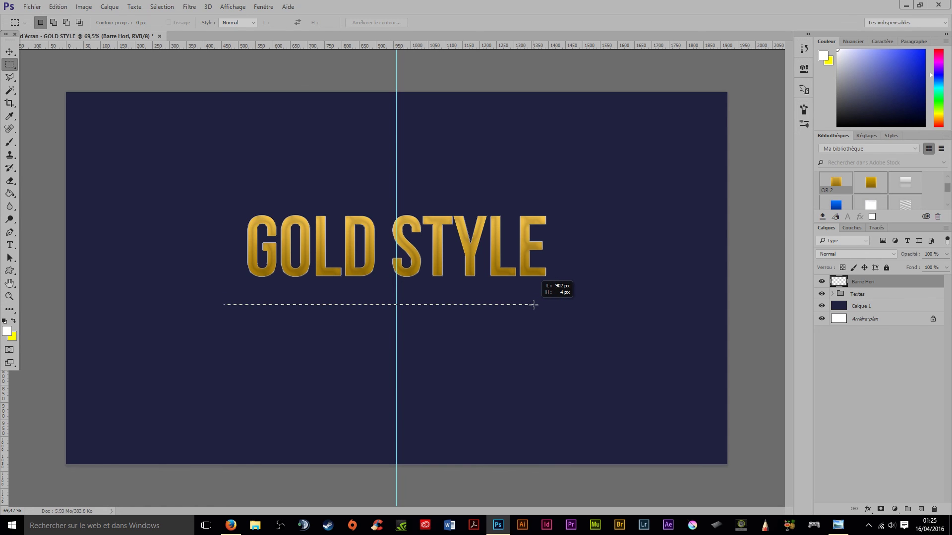
pyautogui.moveTo(534, 304); pyautogui.dragTo(535, 306)
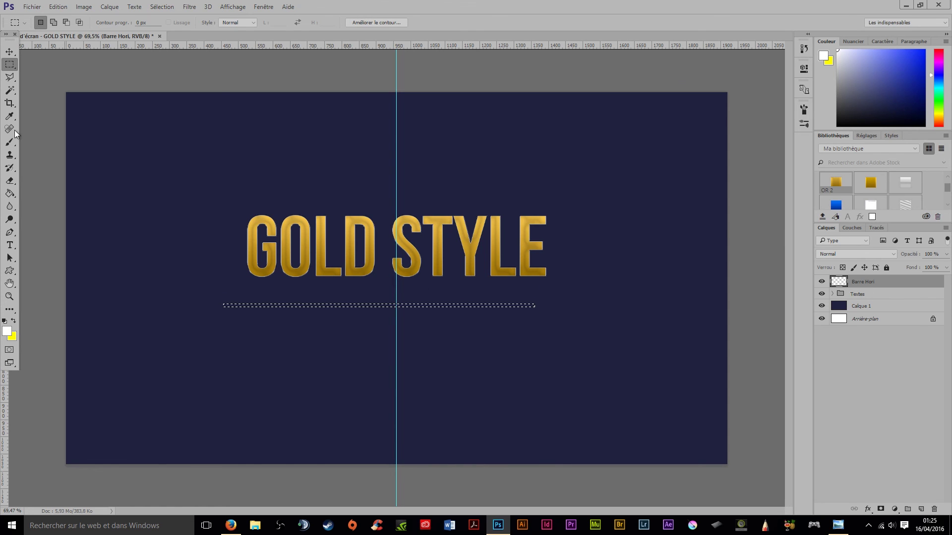
pyautogui.click(10, 193)
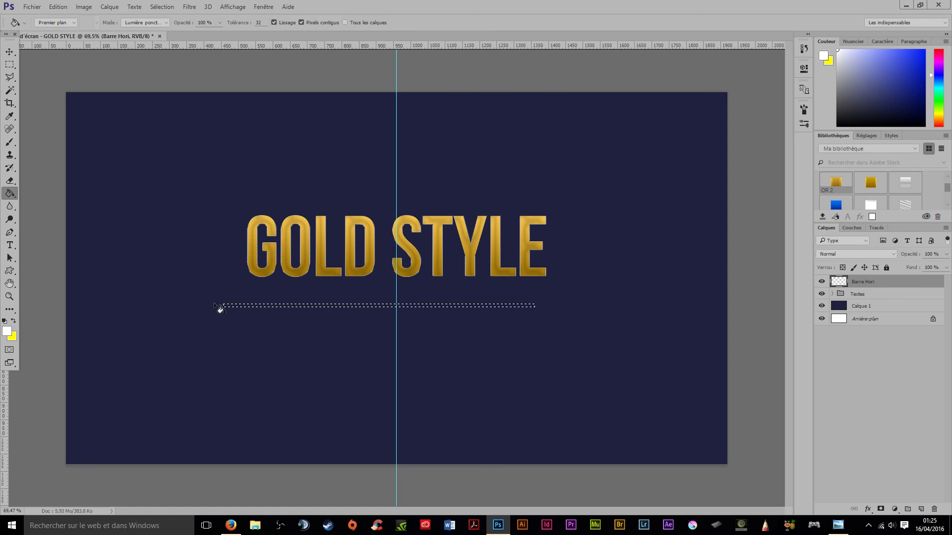
pyautogui.click(254, 307)
pyautogui.click(9, 64)
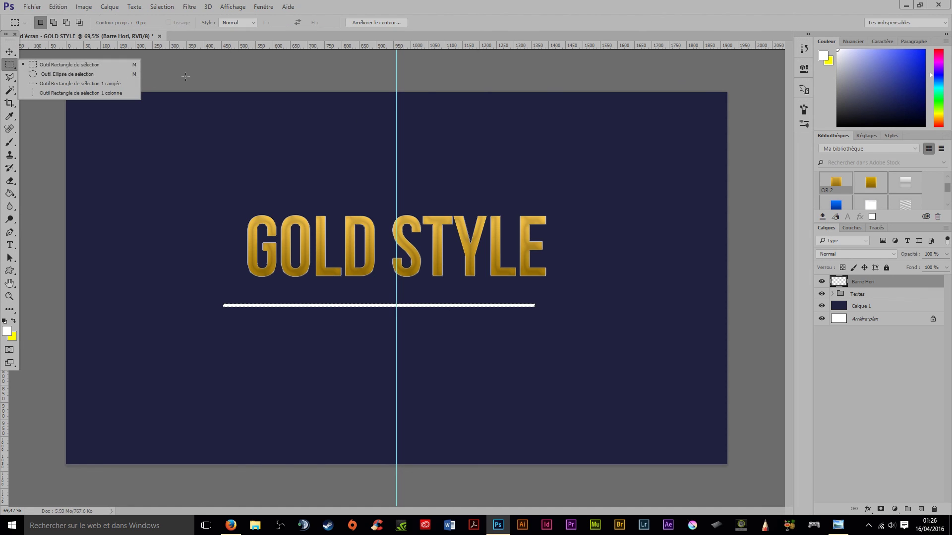
pyautogui.hotkey('ctrl', 'd')
# Step: Move the white bar just under the title and centre it on the vertical guide
pyautogui.click(9, 51)
pyautogui.moveTo(477, 307); pyautogui.dragTo(498, 291)
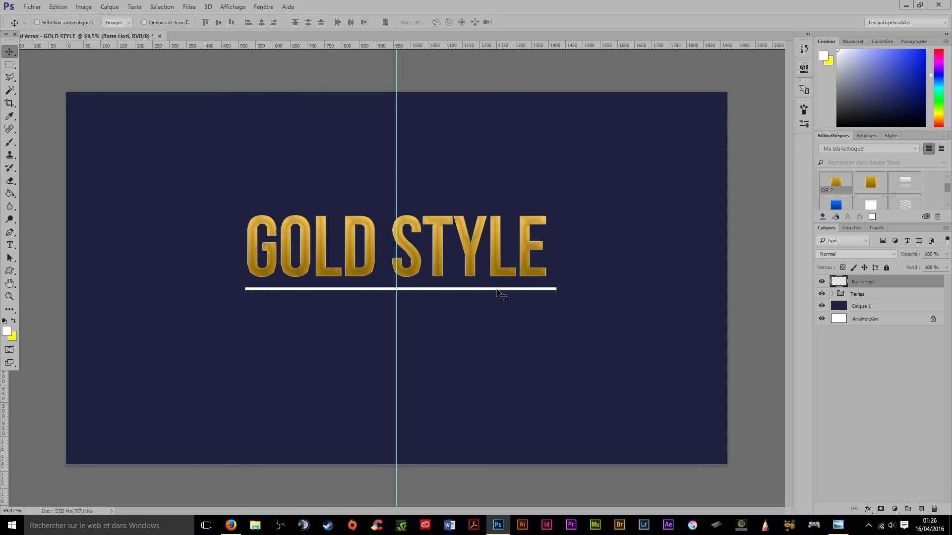
pyautogui.hotkey('ctrl', 't')
pyautogui.scroll(8, 417, 286)
pyautogui.scroll(4, 447, 283)
pyautogui.scroll(4, 366, 276)
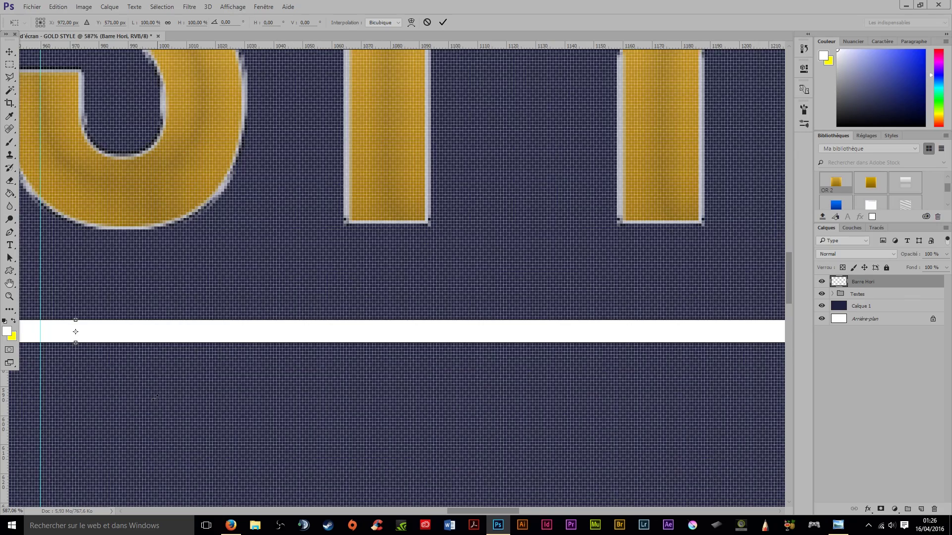
pyautogui.moveTo(431, 304); pyautogui.dragTo(400, 307)
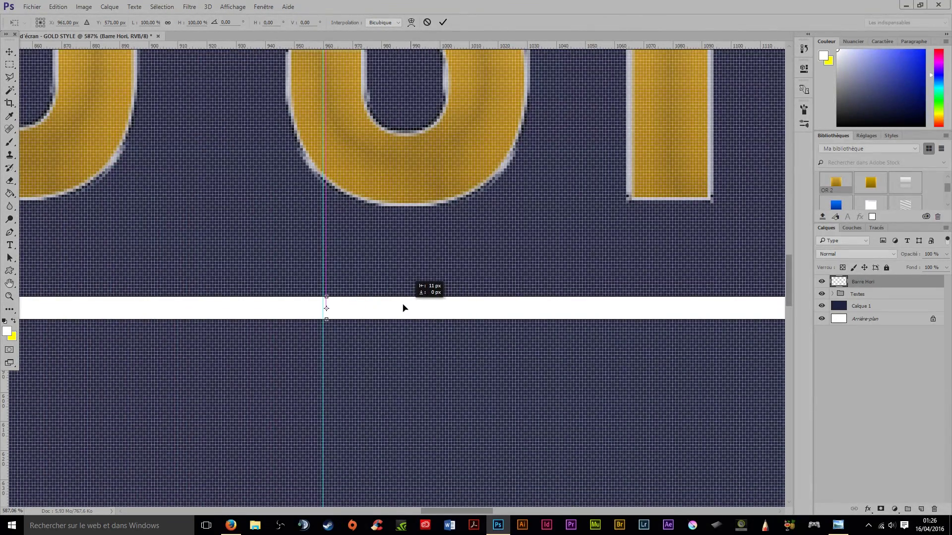
pyautogui.scroll(-3, 397, 309)
# Step: Shorten the white bar from its right end and shift it under the title
pyautogui.scroll(-3, 399, 308)
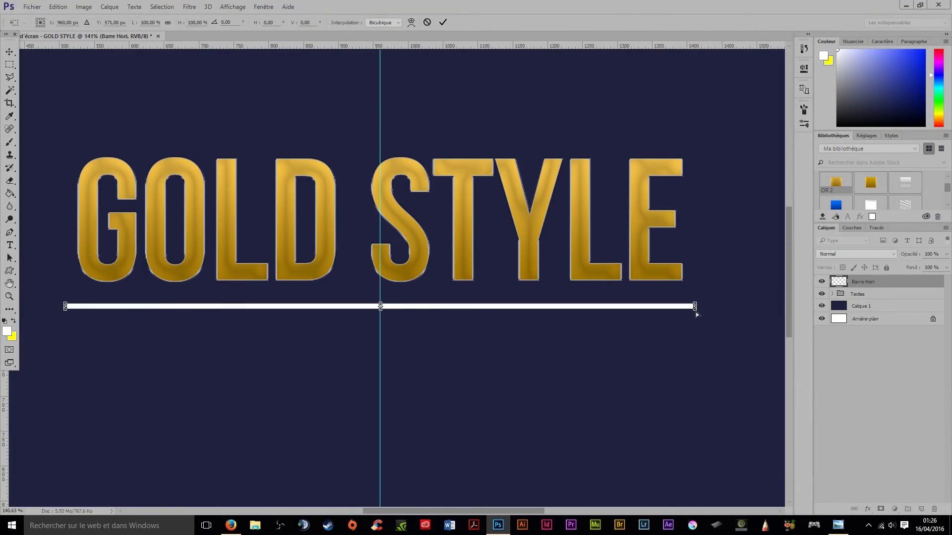
pyautogui.scroll(3, 695, 312)
pyautogui.scroll(2, 733, 304)
pyautogui.scroll(3, 684, 340)
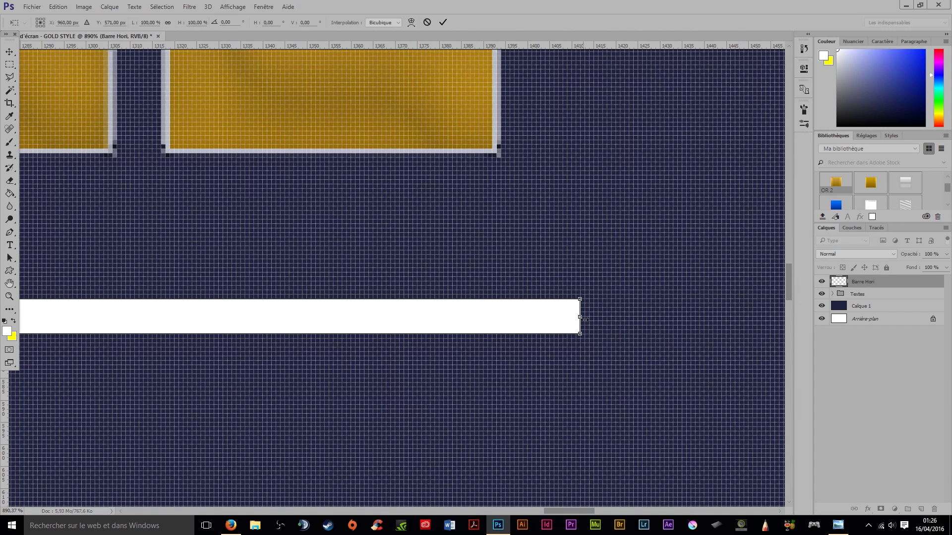
pyautogui.moveTo(580, 317); pyautogui.dragTo(169, 320)
pyautogui.scroll(-4, 290, 340)
pyautogui.scroll(-1, 171, 348)
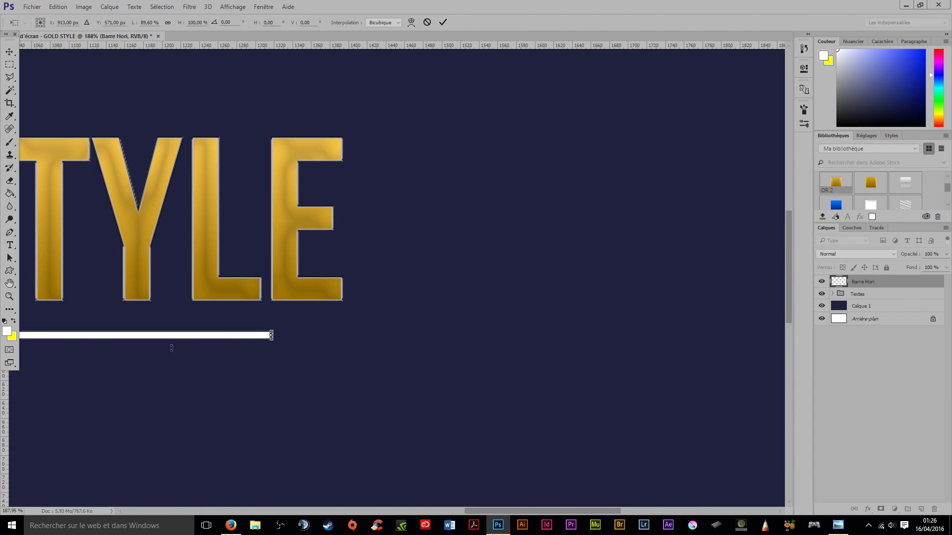
pyautogui.hscroll(-4, 347, 337)
pyautogui.hscroll(-1, 441, 316)
pyautogui.moveTo(395, 310); pyautogui.dragTo(438, 307)
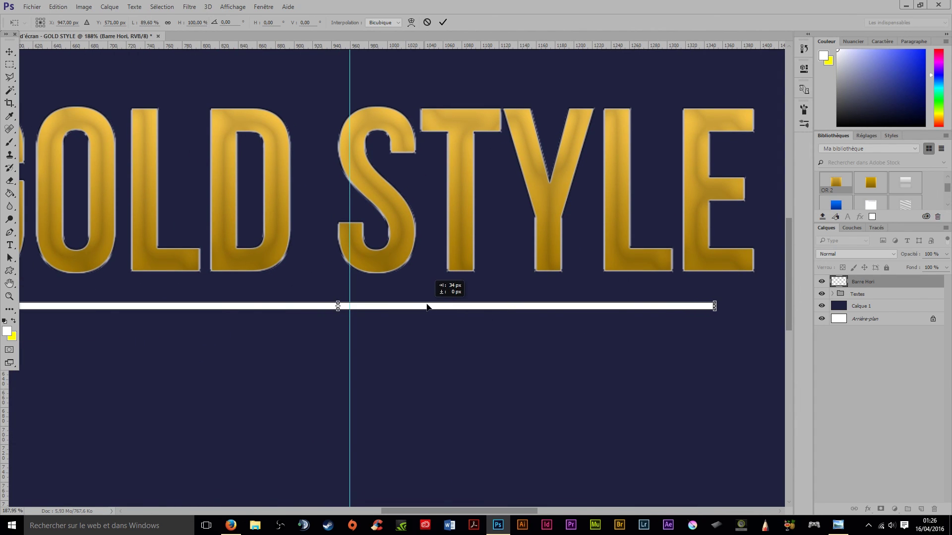
pyautogui.press('Return')
pyautogui.scroll(-2, 540, 313)
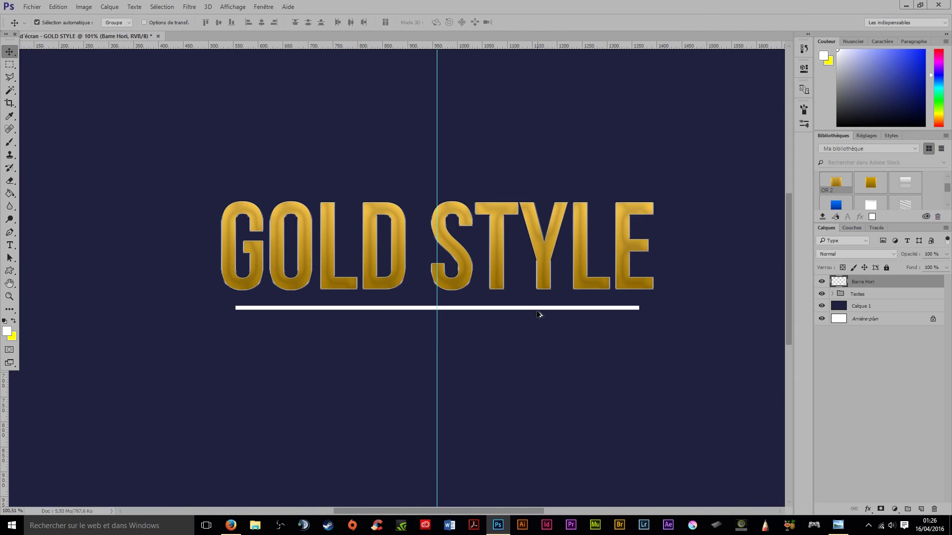
pyautogui.scroll(-3, 539, 313)
pyautogui.scroll(2, 409, 315)
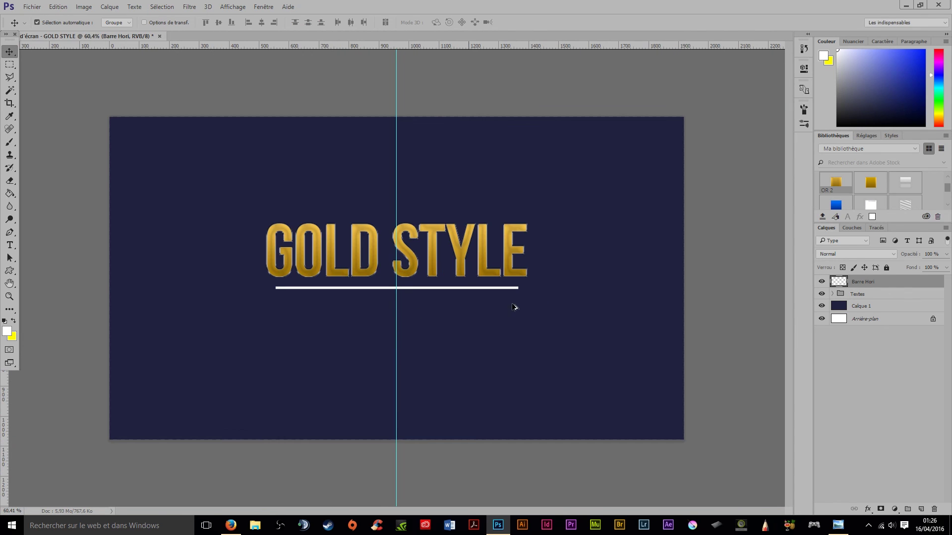
pyautogui.scroll(2, 449, 313)
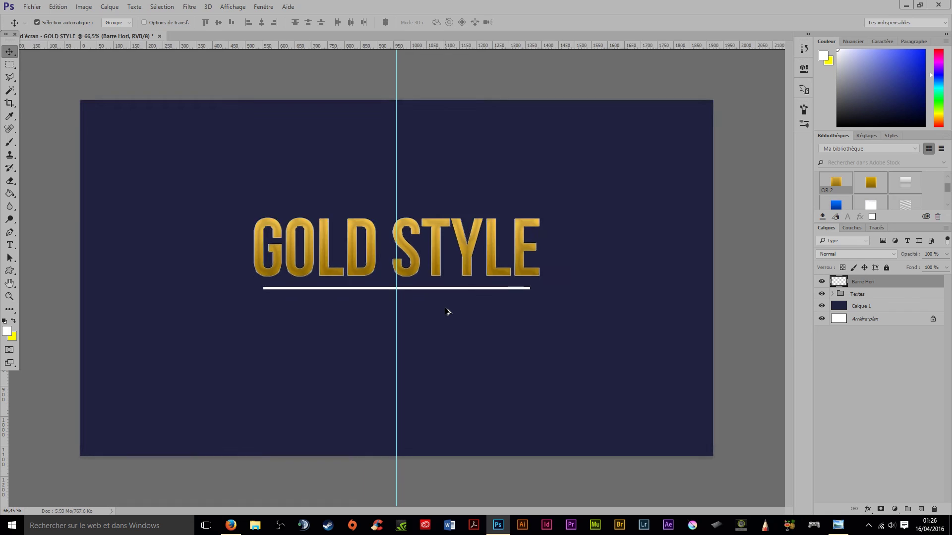
# Step: Shorten the bar from the left, centre it on the guide and make it thinner
pyautogui.hotkey('ctrl', 't')
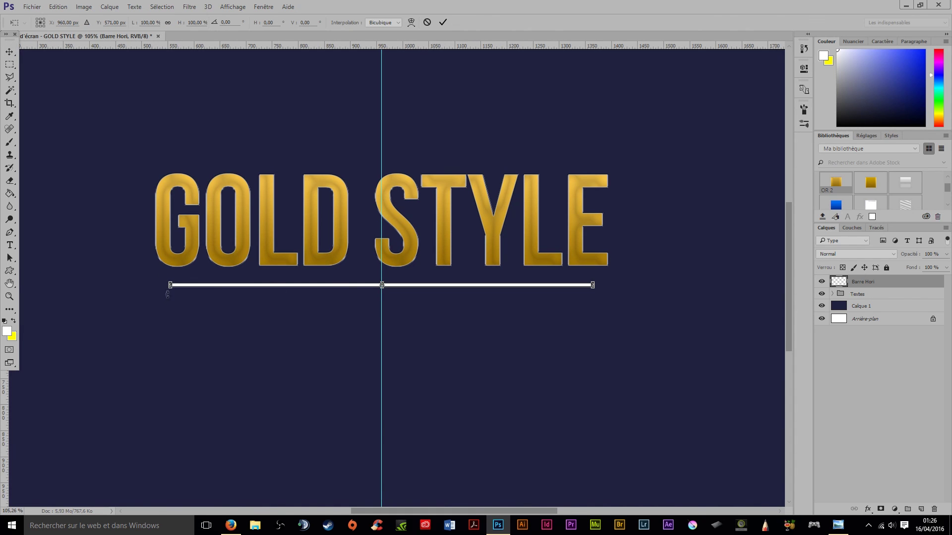
pyautogui.moveTo(167, 286); pyautogui.dragTo(302, 285)
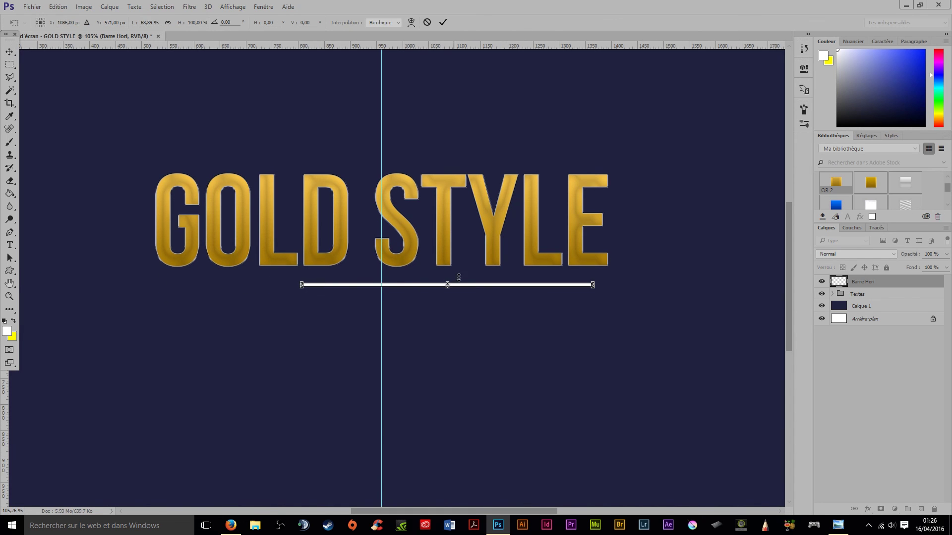
pyautogui.moveTo(470, 286); pyautogui.dragTo(406, 287)
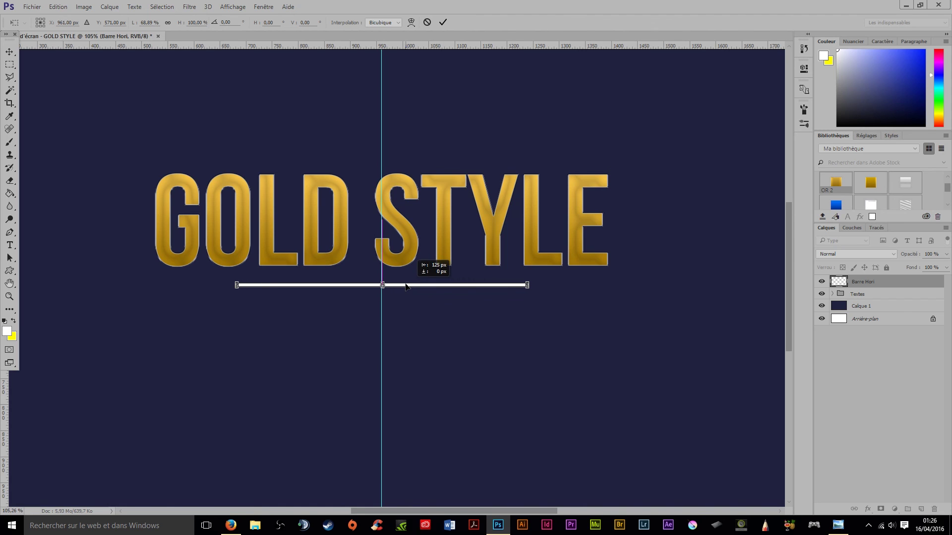
pyautogui.scroll(3, 385, 287)
pyautogui.scroll(5, 384, 286)
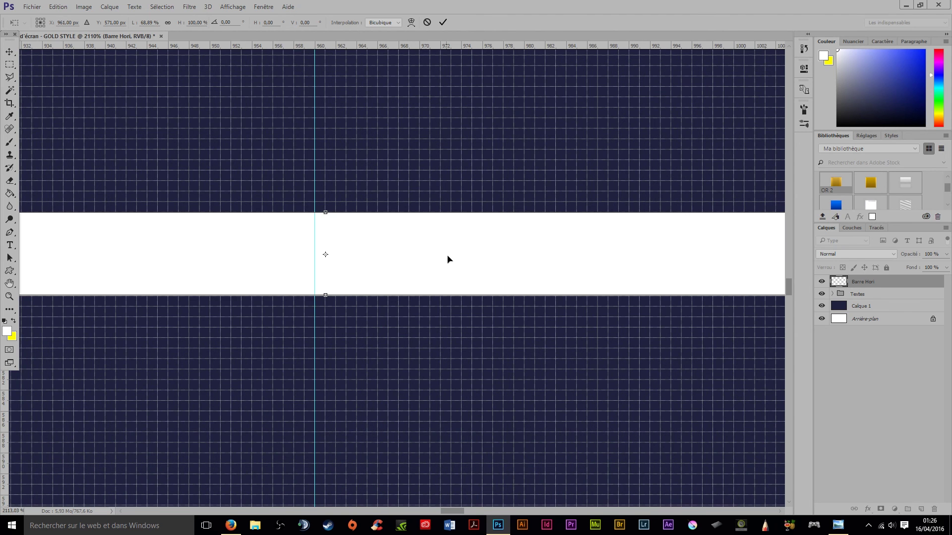
pyautogui.moveTo(448, 259); pyautogui.dragTo(433, 255)
pyautogui.moveTo(315, 296); pyautogui.dragTo(315, 275)
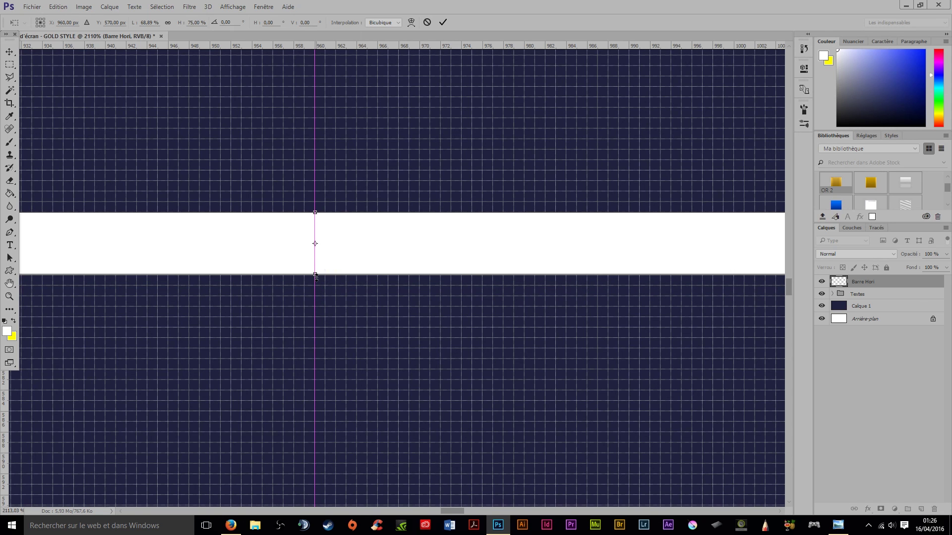
pyautogui.press('Return')
pyautogui.scroll(-2, 171, 221)
pyautogui.scroll(-5, 185, 221)
pyautogui.scroll(-3, 198, 224)
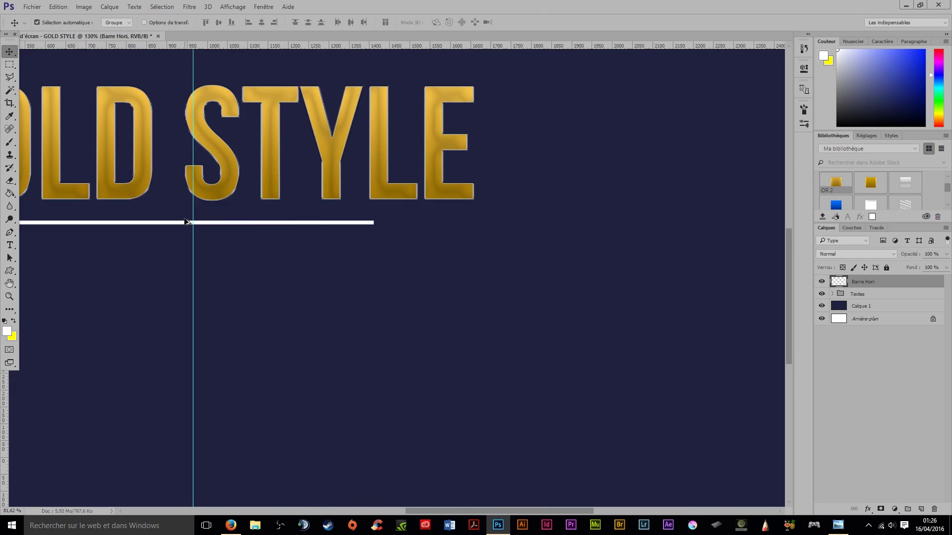
pyautogui.scroll(-3, 308, 253)
pyautogui.scroll(3, 442, 298)
pyautogui.scroll(-2, 448, 299)
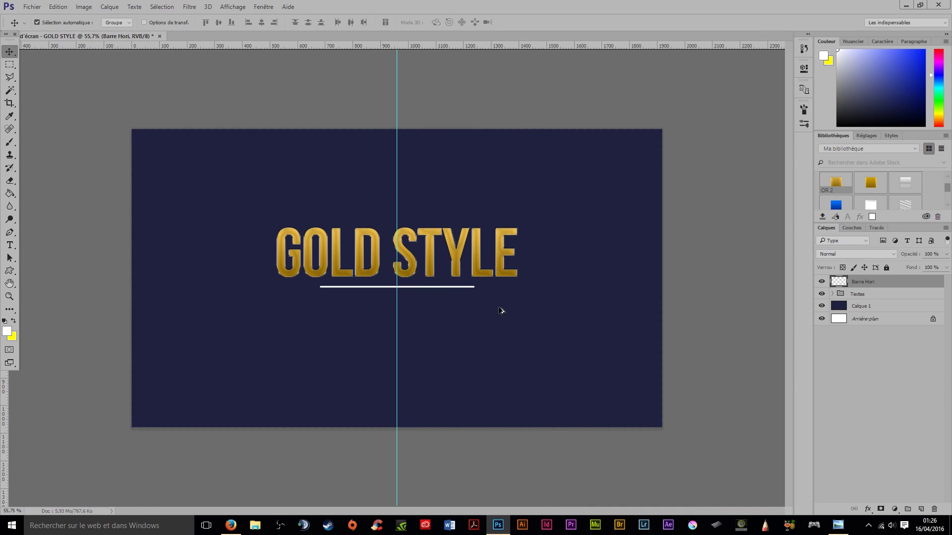
# Step: Apply the saved gold style OR to the Barre Hori layer
pyautogui.click(877, 296)
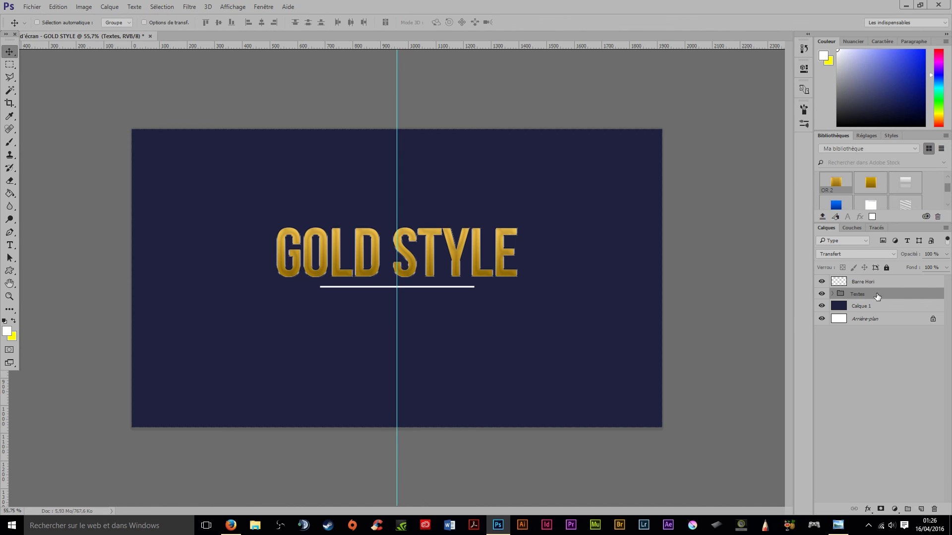
pyautogui.click(876, 281)
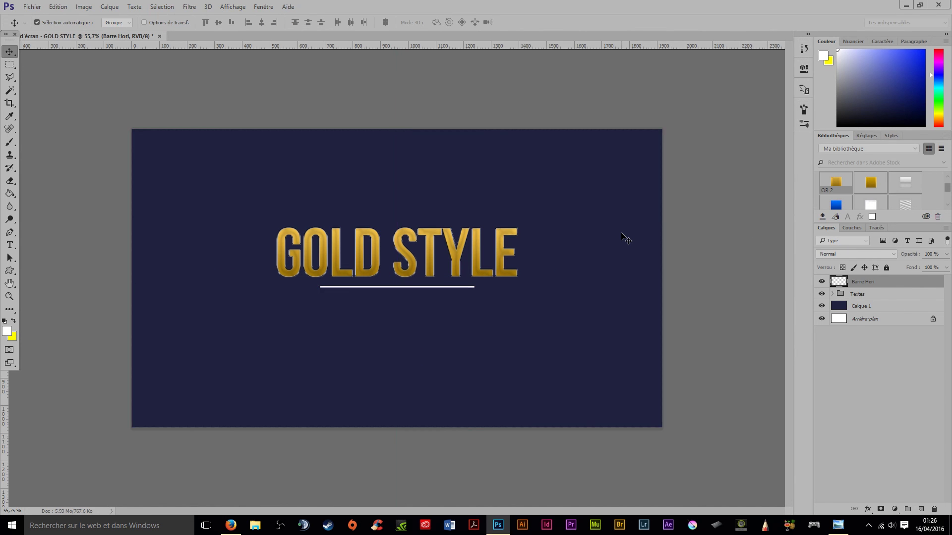
pyautogui.rightClick(873, 281)
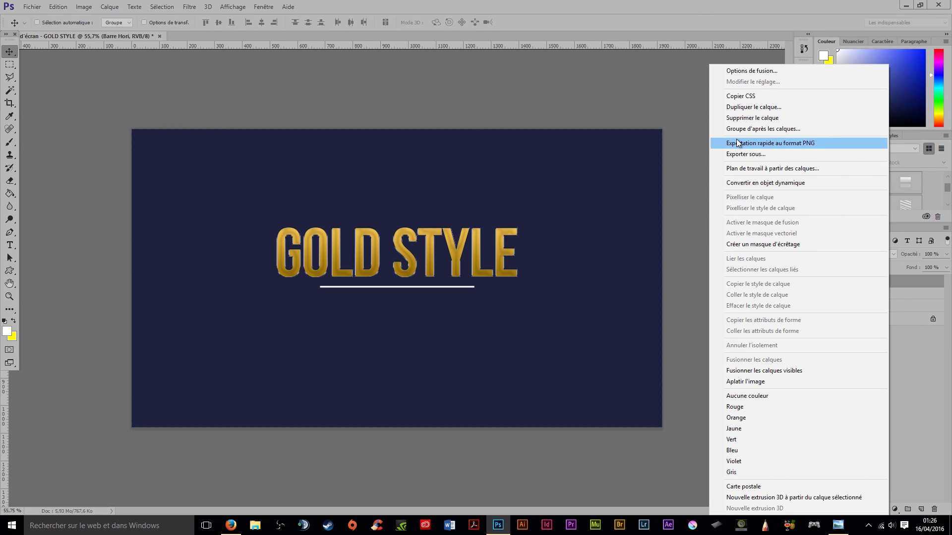
pyautogui.click(750, 72)
pyautogui.click(531, 198)
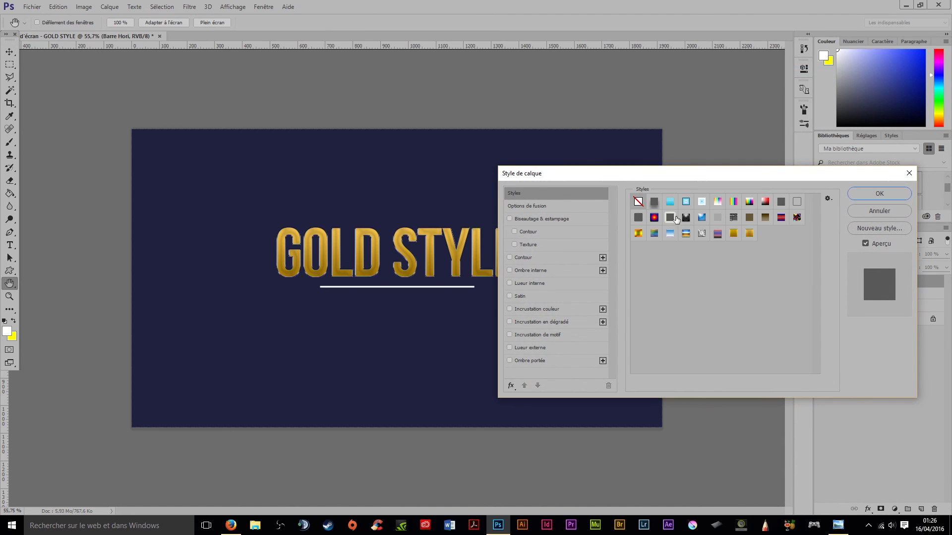
pyautogui.click(749, 233)
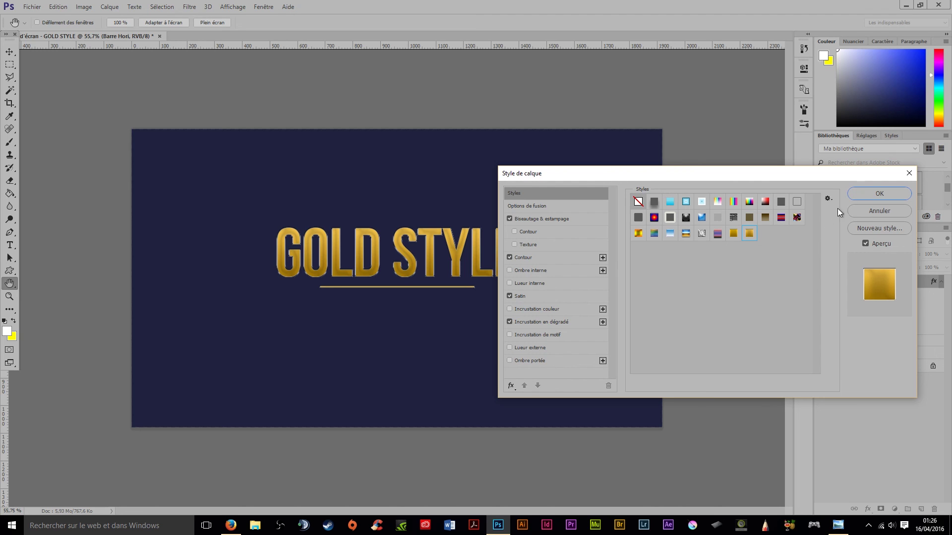
pyautogui.press('v')
pyautogui.click(879, 194)
pyautogui.scroll(5, 459, 296)
pyautogui.scroll(3, 459, 297)
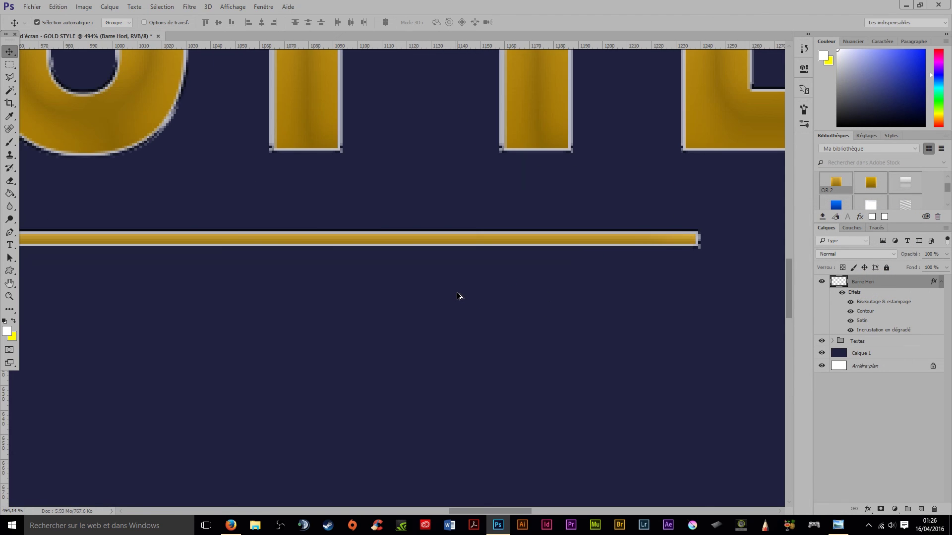
pyautogui.scroll(-4, 416, 255)
pyautogui.scroll(3, 425, 240)
pyautogui.scroll(2, 446, 240)
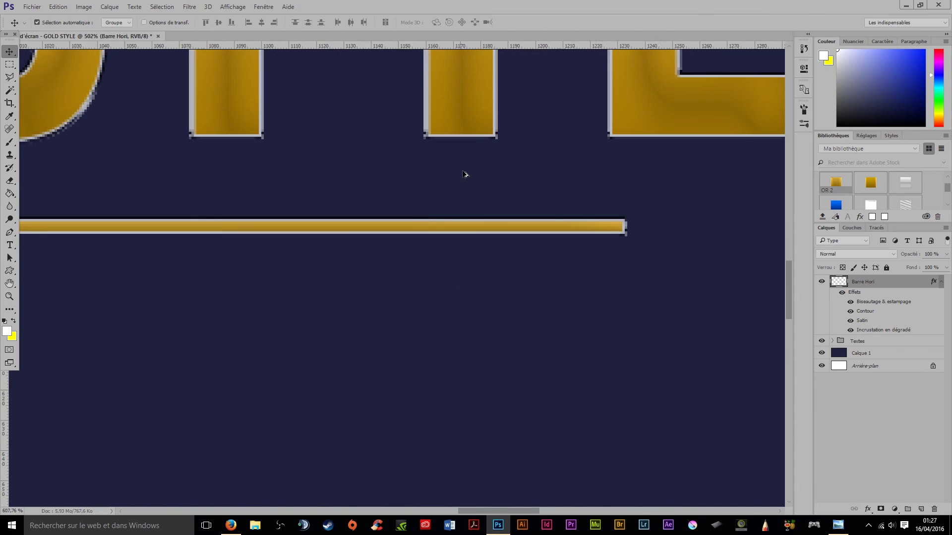
pyautogui.scroll(2, 465, 172)
# Step: Reopen the bar's layer style settings and accept them
pyautogui.rightClick(716, 62)
pyautogui.click(769, 71)
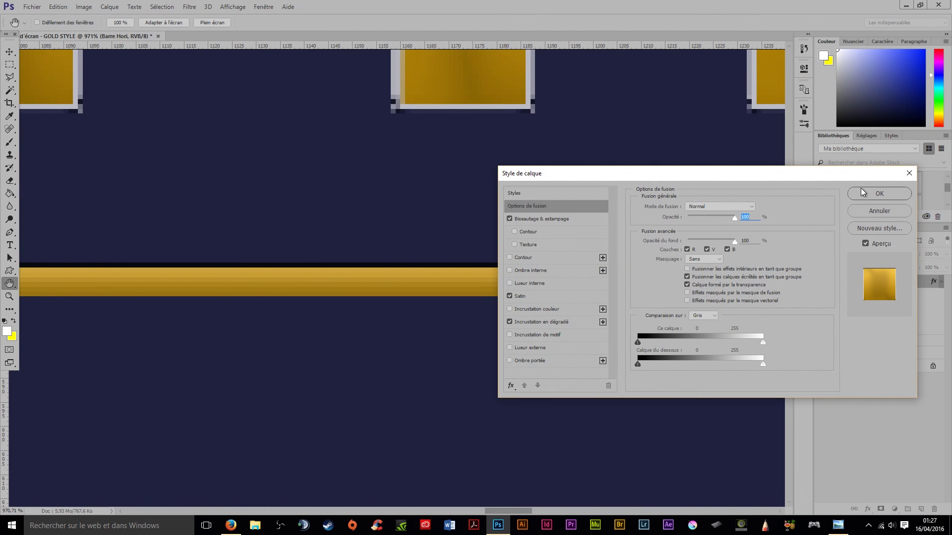
pyautogui.click(865, 194)
pyautogui.scroll(-4, 496, 241)
pyautogui.scroll(-3, 493, 239)
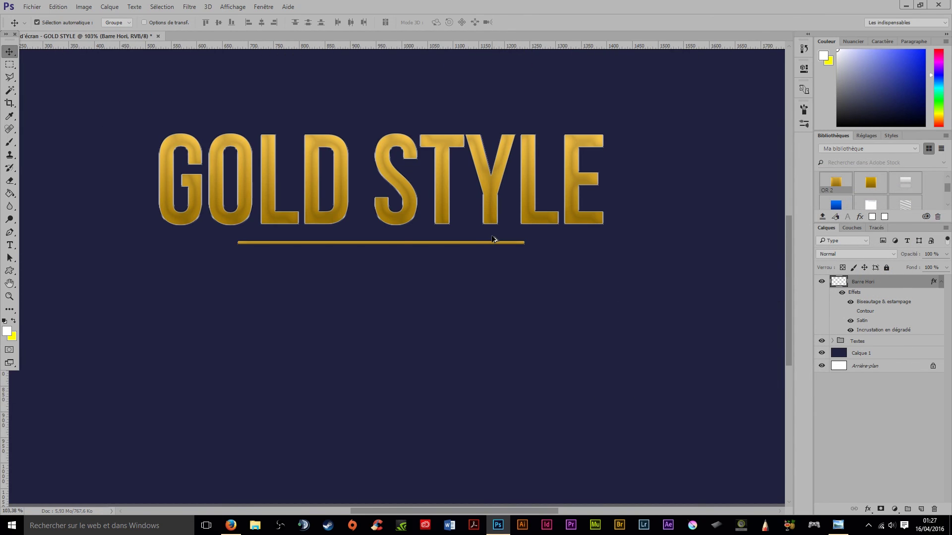
pyautogui.scroll(-1, 493, 239)
pyautogui.scroll(-1, 449, 330)
pyautogui.scroll(1, 448, 330)
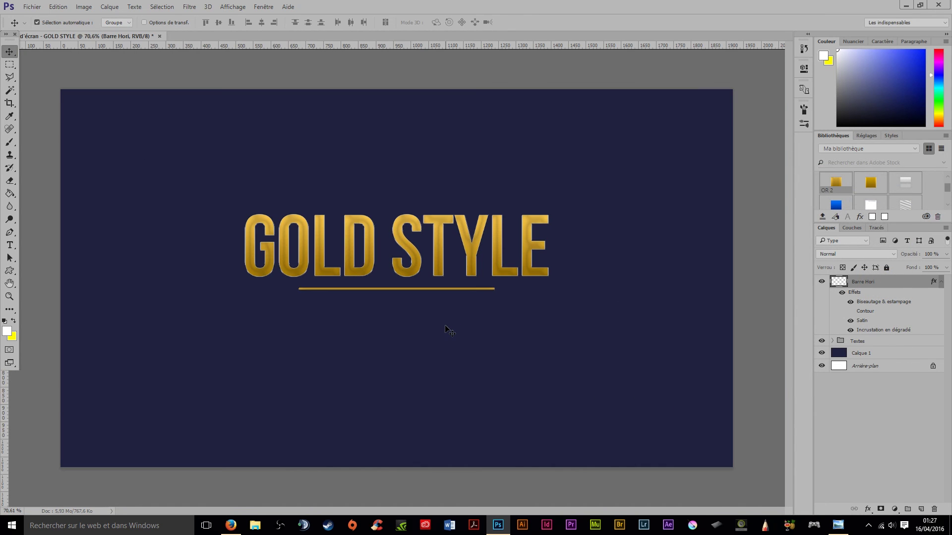
# Step: Duplicate the GOLD STYLE text layer and move the copy below the gold bar
pyautogui.click(941, 283)
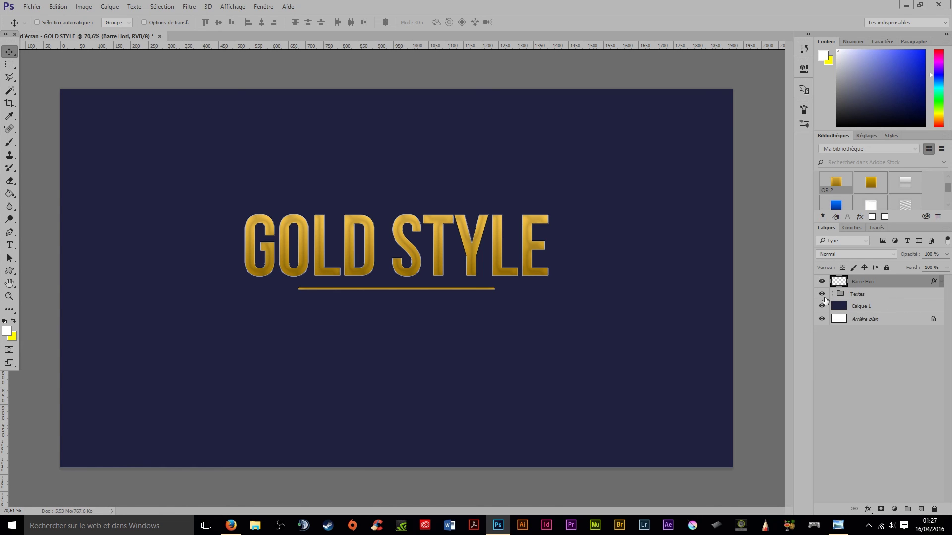
pyautogui.click(833, 294)
pyautogui.click(867, 304)
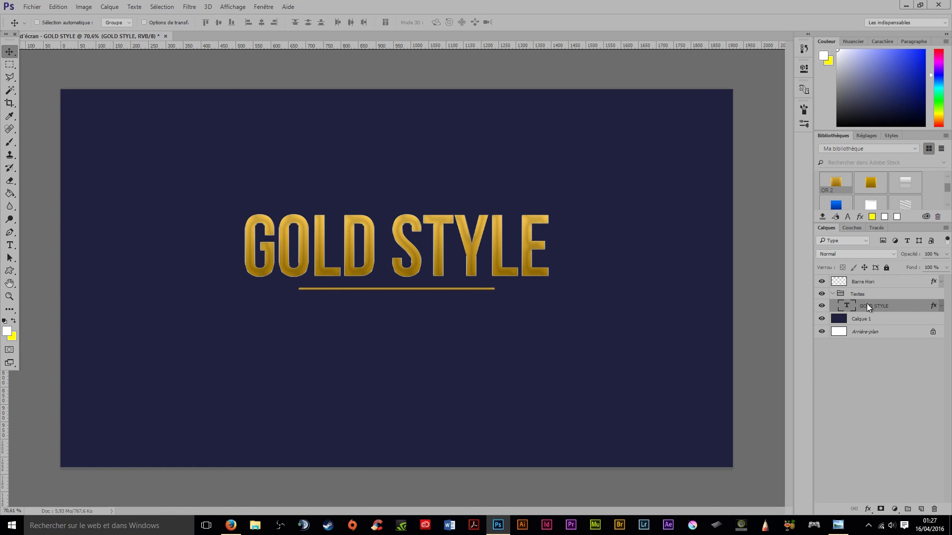
pyautogui.hotkey('ctrl', 'j')
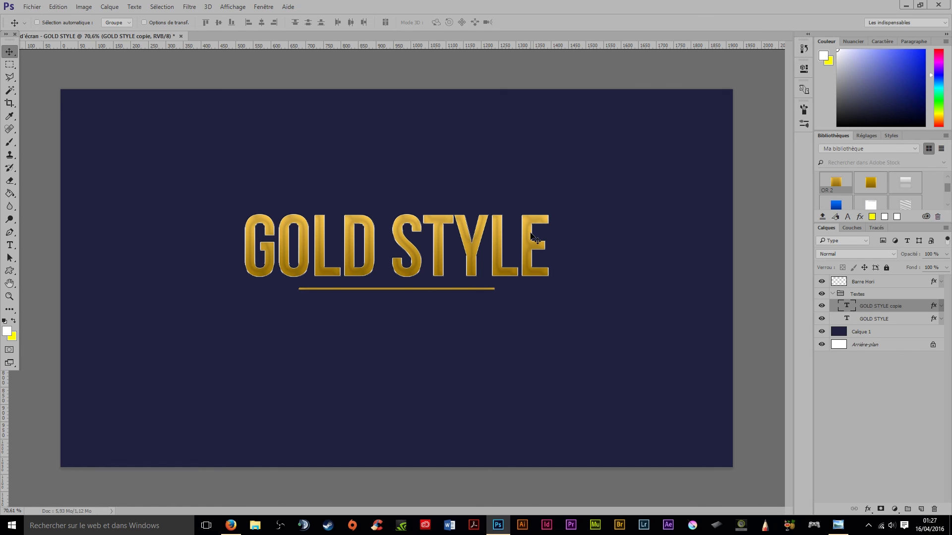
pyautogui.moveTo(534, 239)
pyautogui.mouseDown()
pyautogui.moveTo(497, 248)
pyautogui.moveTo(497, 335)
pyautogui.mouseUp()
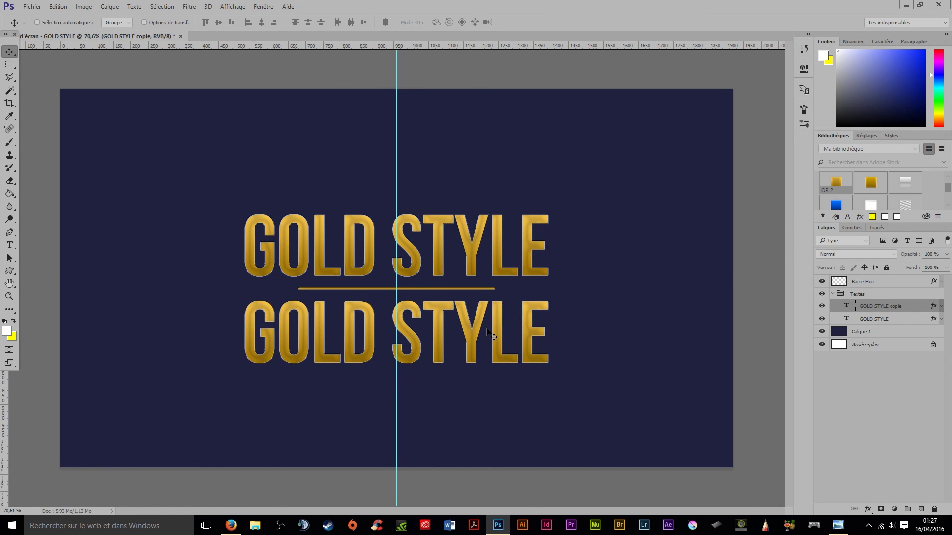
# Step: Change the copy to 72 pt text reading VDESIGN and centre it under the bar
pyautogui.doubleClick(846, 306)
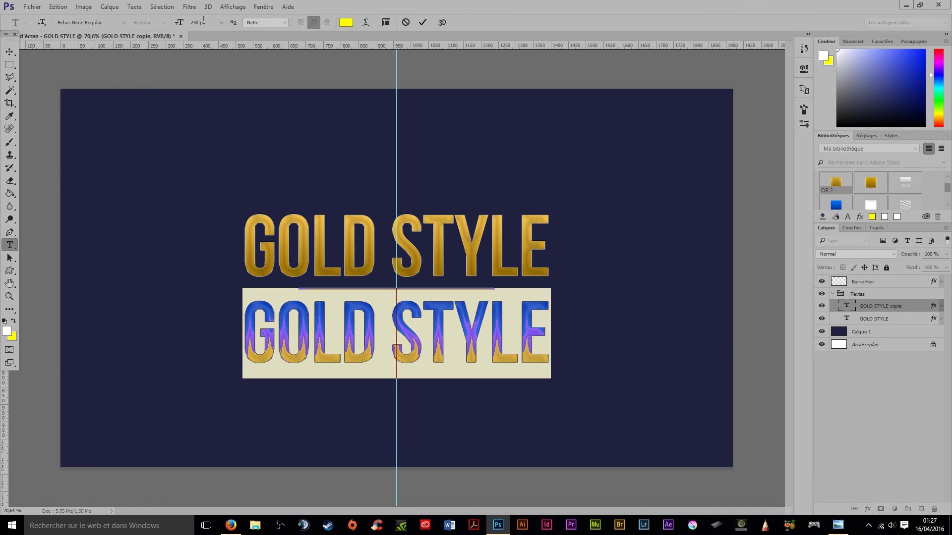
pyautogui.click(221, 22)
pyautogui.click(213, 202)
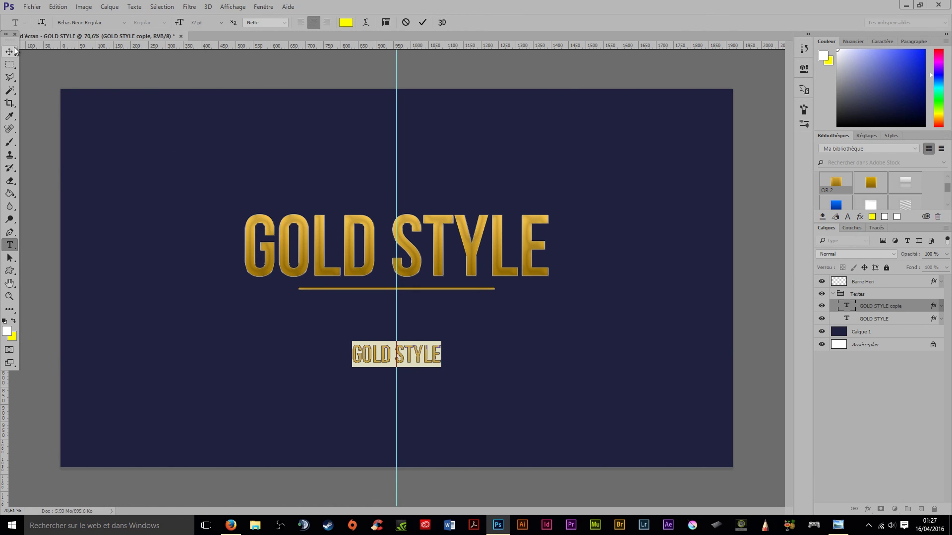
pyautogui.write('VD')
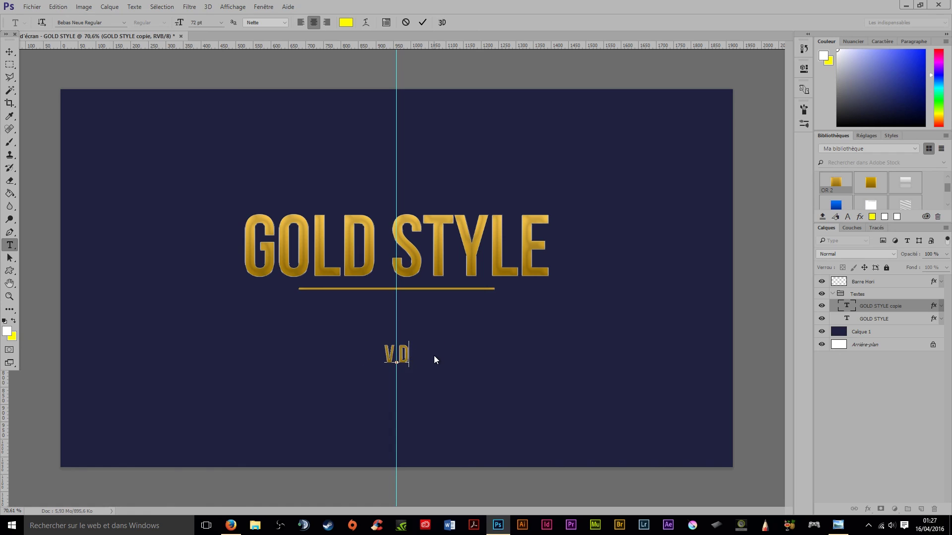
pyautogui.write('ESIGN')
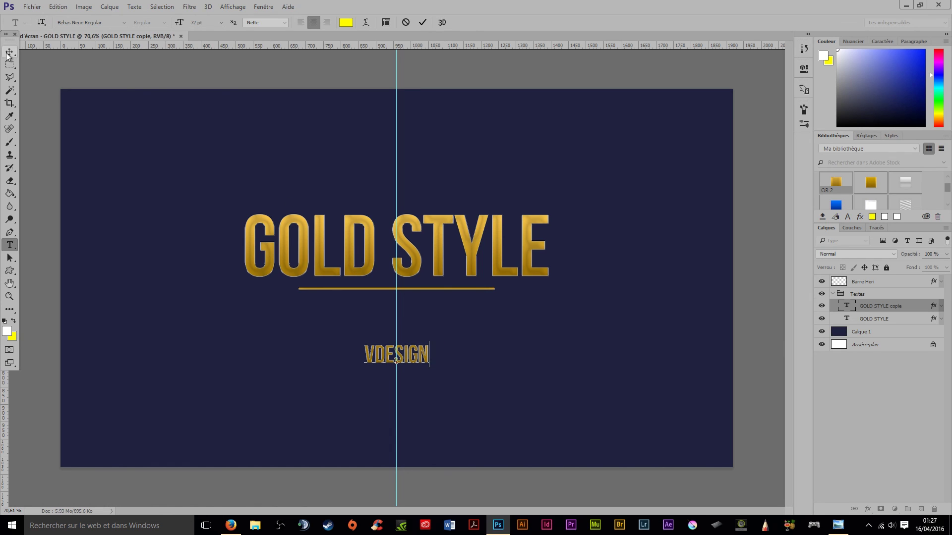
pyautogui.click(9, 53)
pyautogui.moveTo(420, 360); pyautogui.dragTo(419, 316)
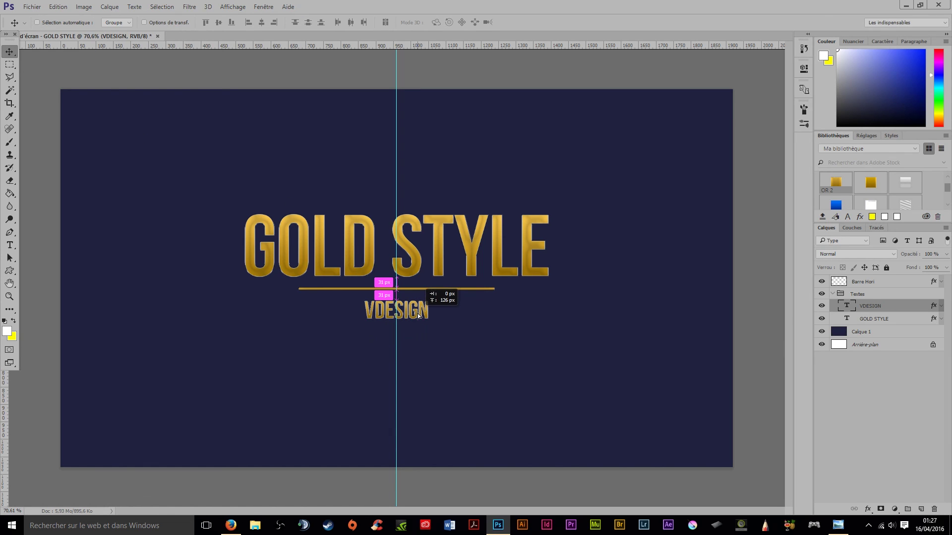
pyautogui.hotkey('ctrl', '+')
pyautogui.hotkey('ctrl', '-')
pyautogui.hotkey('ctrl', '-')
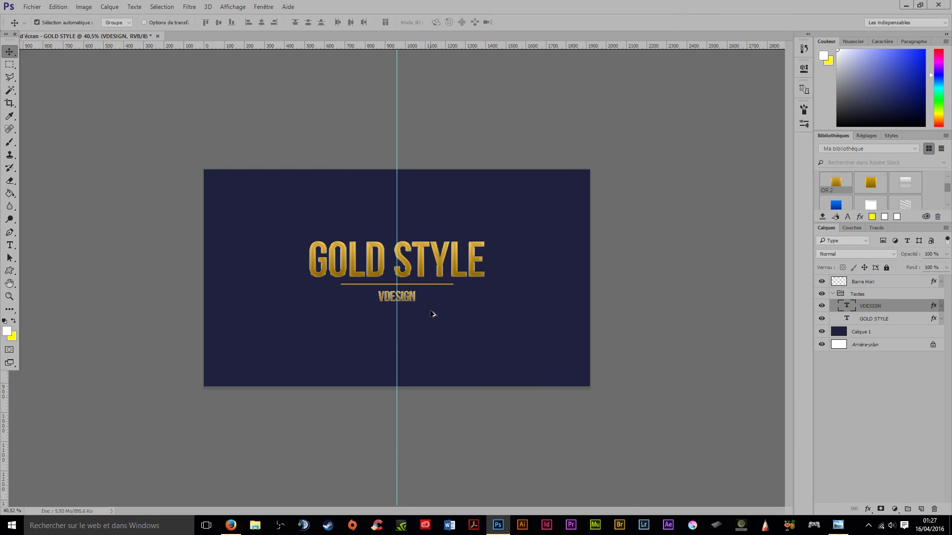
pyautogui.hotkey('ctrl', '+')
pyautogui.hotkey('ctrl', '+')
pyautogui.hotkey('ctrl', '-')
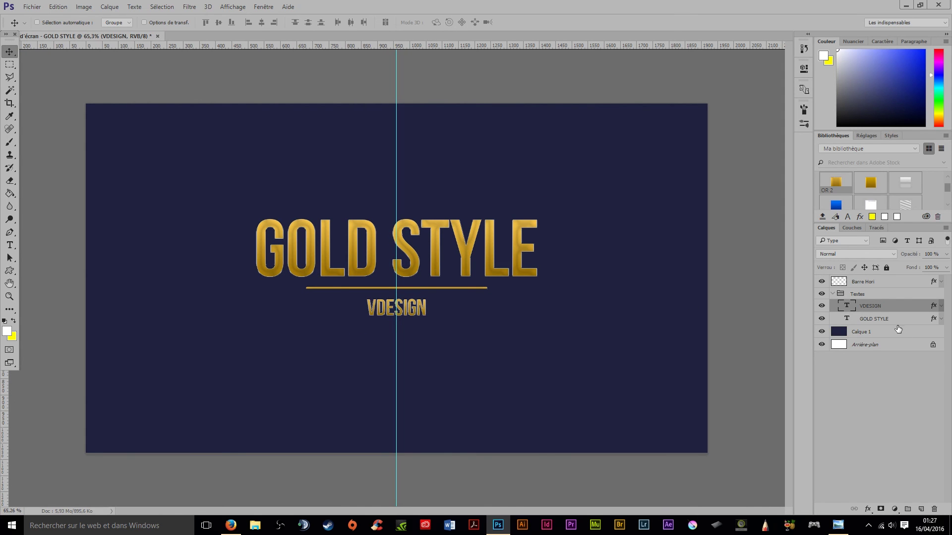
# Step: Move the title, Barre Hori bar and VDESIGN subtitle together about 34 px lower
pyautogui.click(833, 294)
pyautogui.click(852, 298)
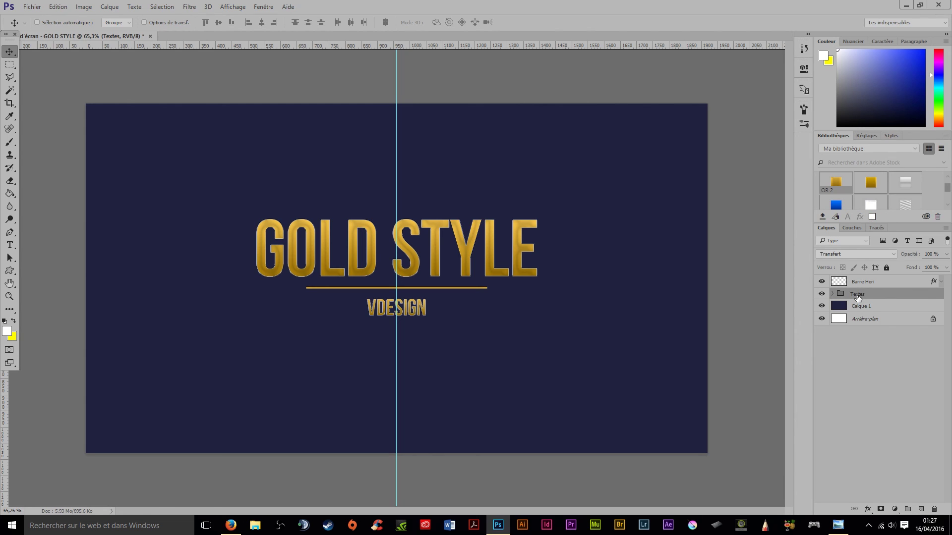
pyautogui.press('ctrl')
pyautogui.click(862, 285)
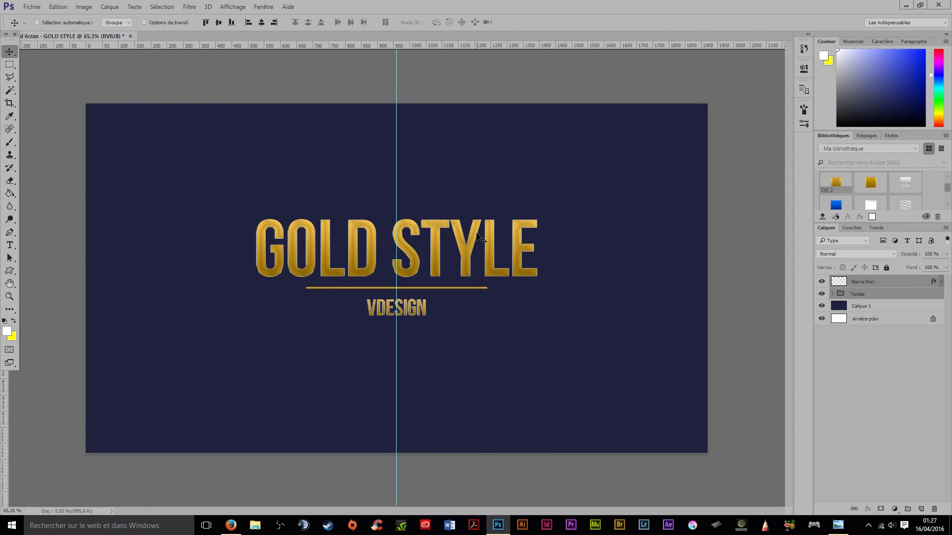
pyautogui.moveTo(477, 234); pyautogui.dragTo(480, 246)
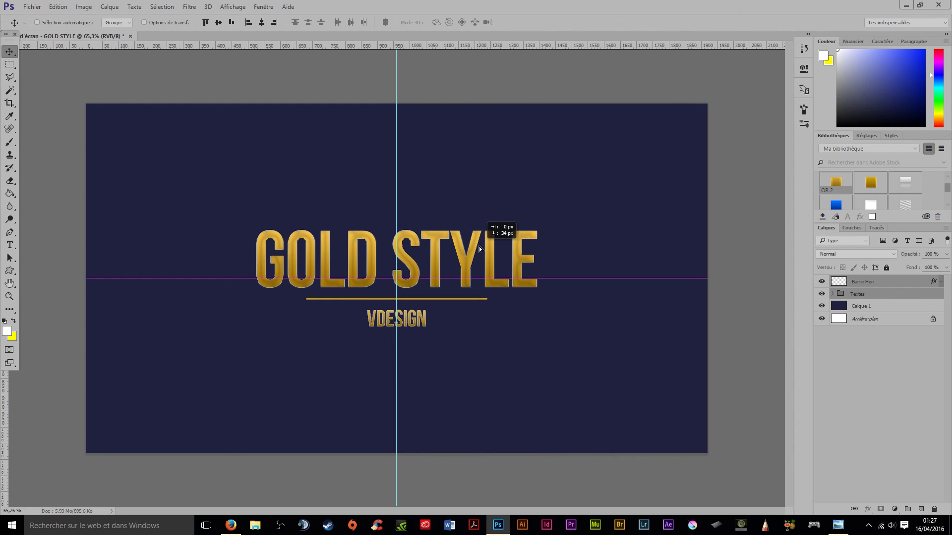
pyautogui.click(897, 286)
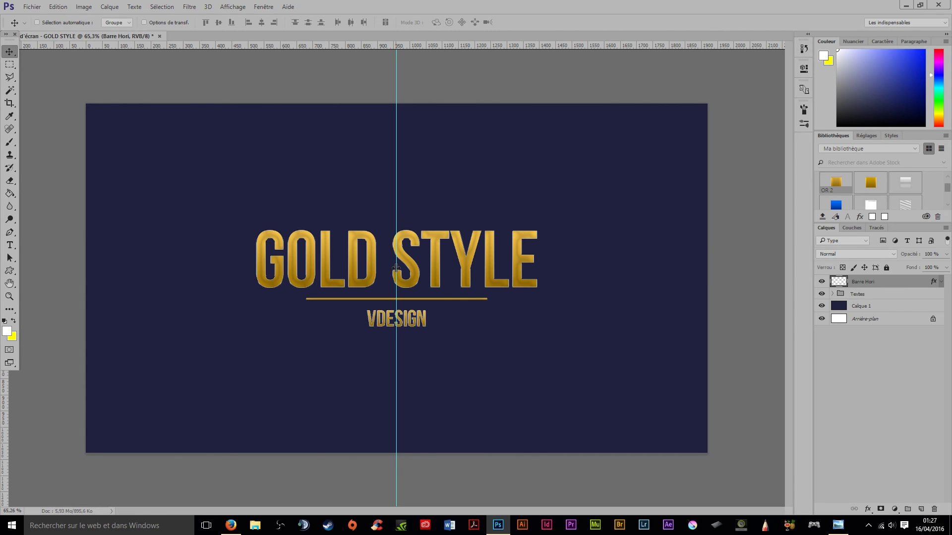
pyautogui.click(897, 311)
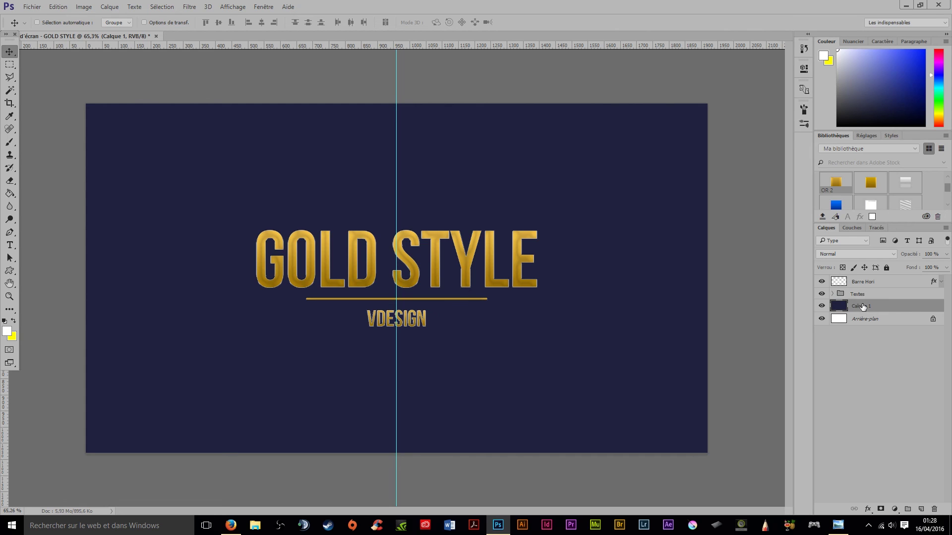
# Step: Open Correction de l'objectif on the navy Calque 1 layer and resize its window over the canvas
pyautogui.rightClick(866, 308)
pyautogui.click(903, 311)
pyautogui.click(184, 11)
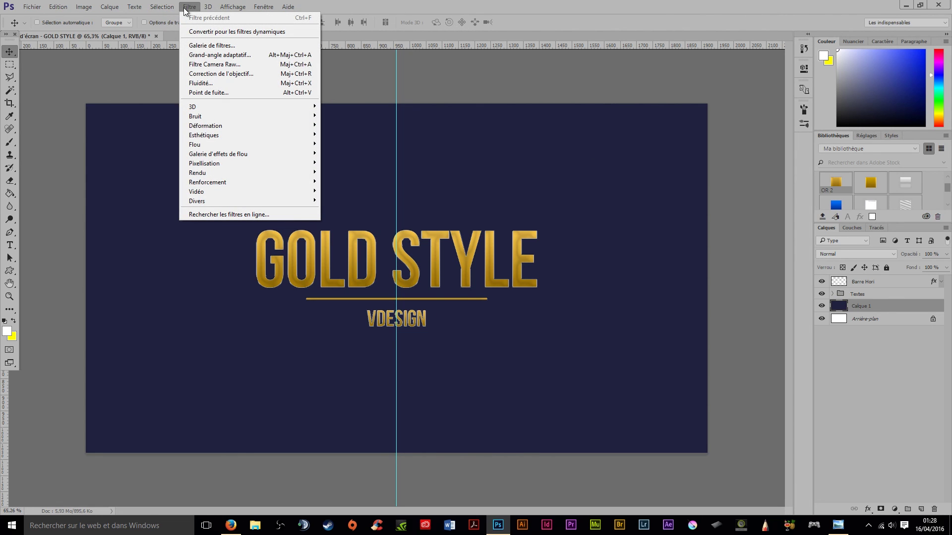
pyautogui.click(204, 76)
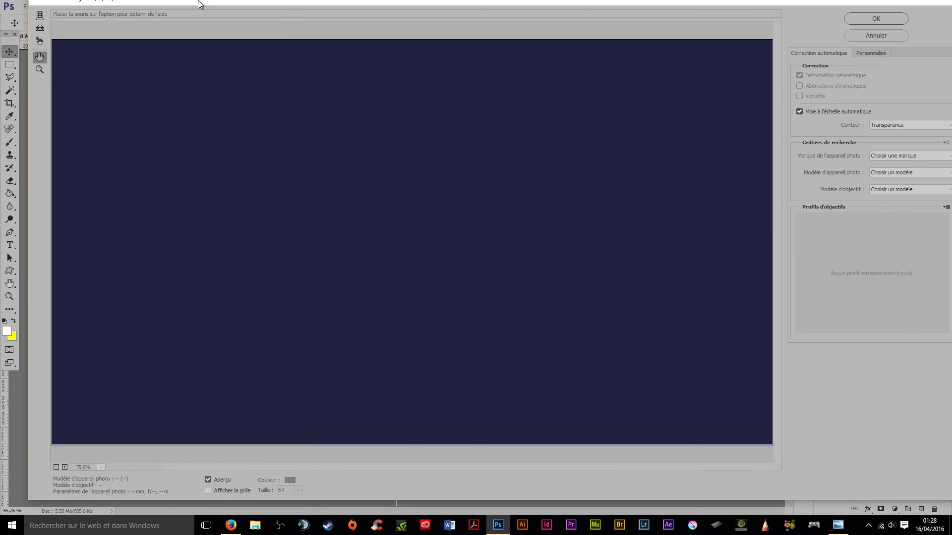
pyautogui.moveTo(479, 15); pyautogui.dragTo(455, 9)
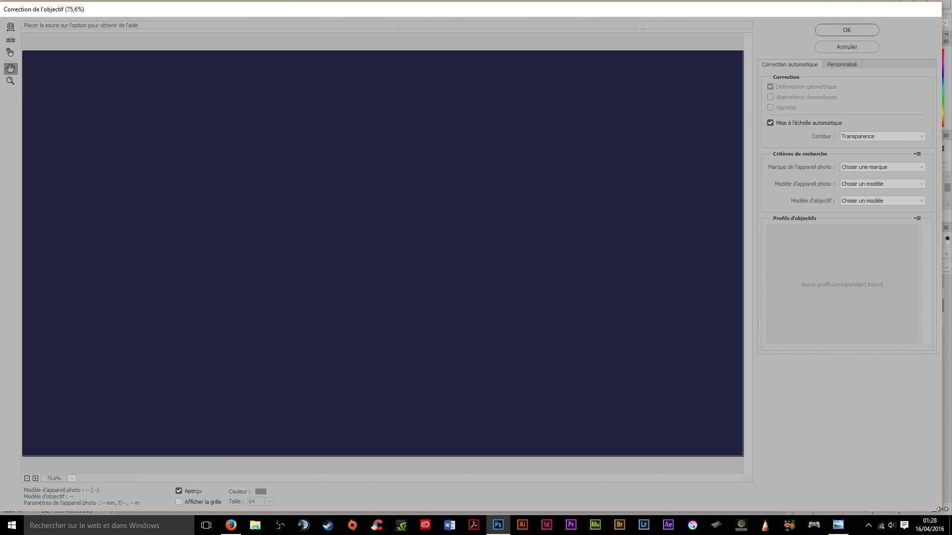
pyautogui.moveTo(931, 512)
pyautogui.mouseDown()
pyautogui.moveTo(709, 407)
pyautogui.moveTo(688, 379)
pyautogui.mouseUp()
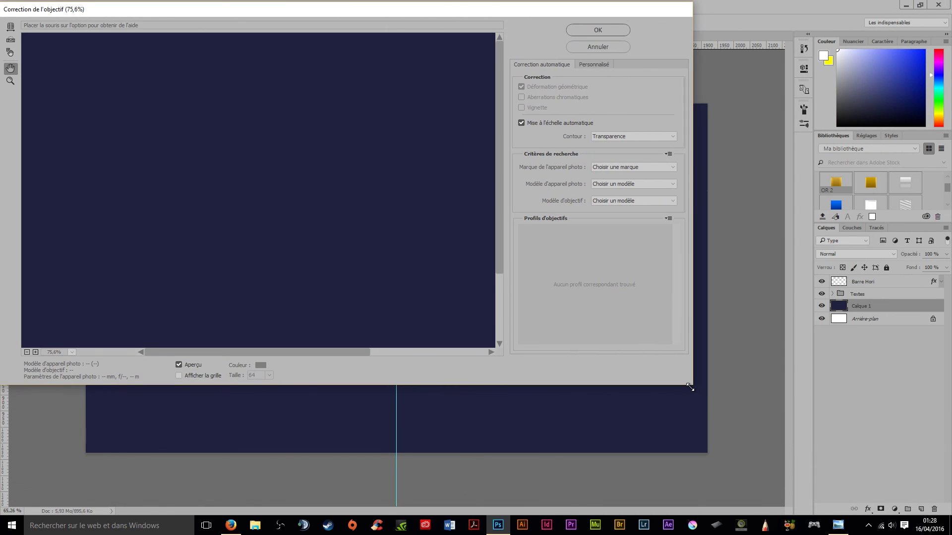
pyautogui.moveTo(472, 10); pyautogui.dragTo(518, 87)
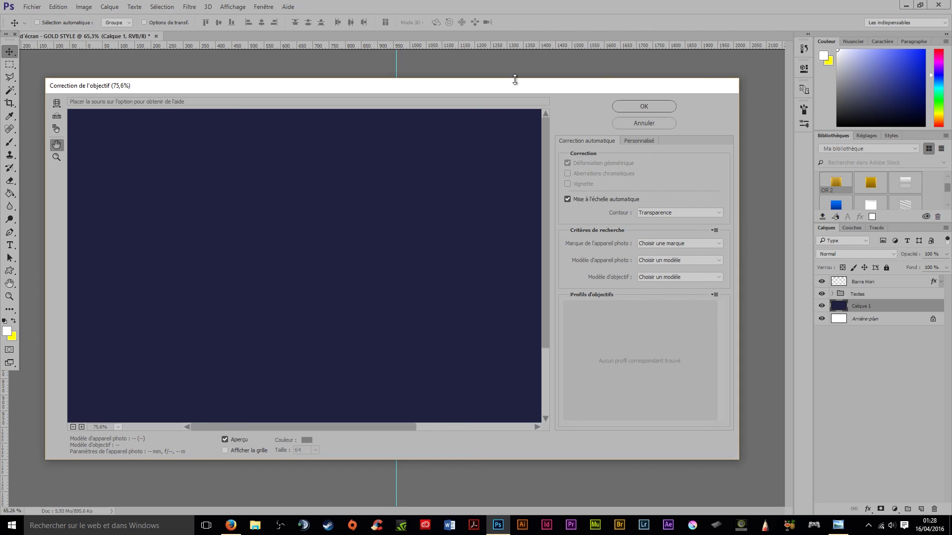
pyautogui.moveTo(571, 89); pyautogui.dragTo(597, 114)
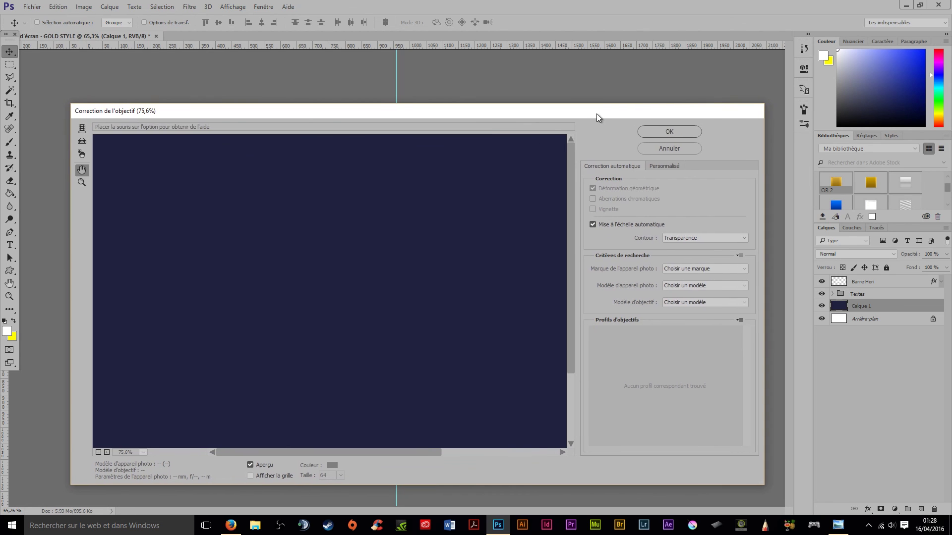
# Step: In the Personnalisé settings, apply a vignette with amount -71 and midpoint +20
pyautogui.click(653, 166)
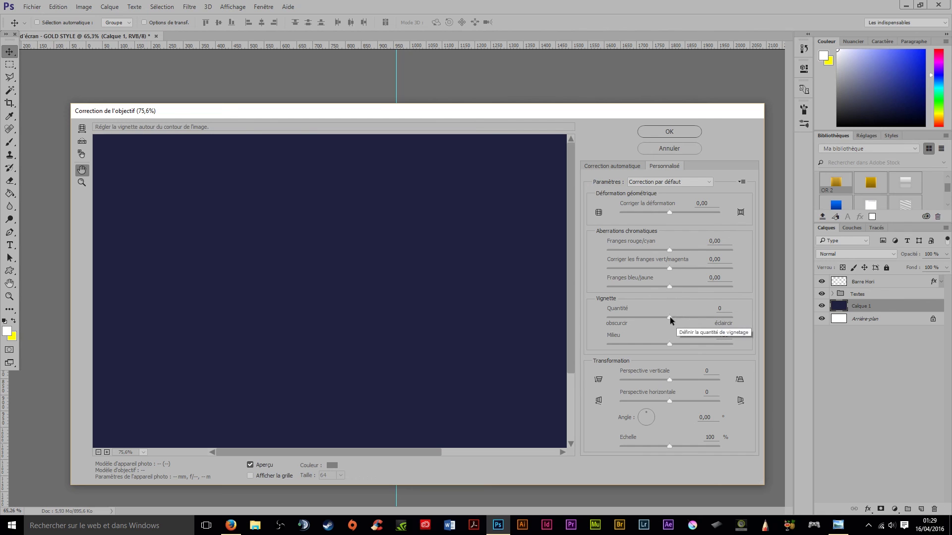
pyautogui.moveTo(670, 317); pyautogui.dragTo(625, 317)
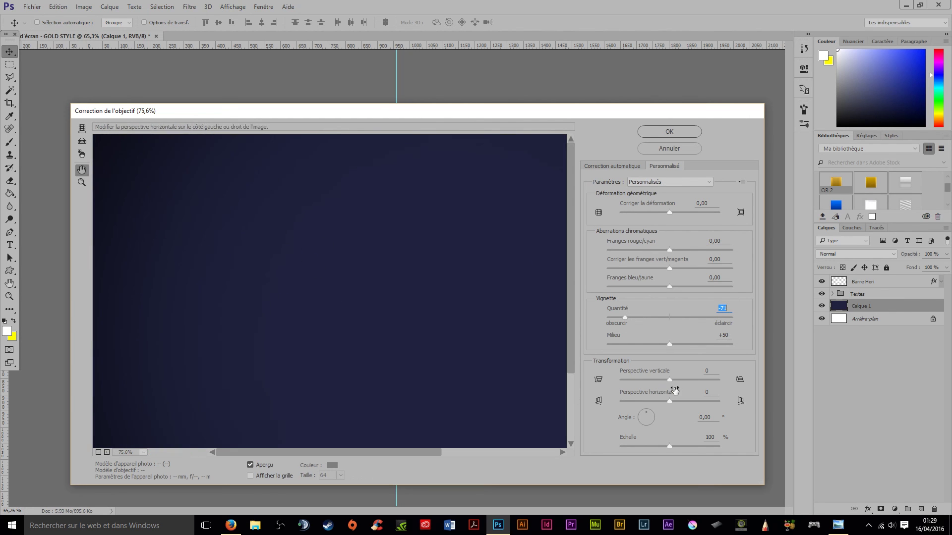
pyautogui.moveTo(670, 345); pyautogui.dragTo(632, 343)
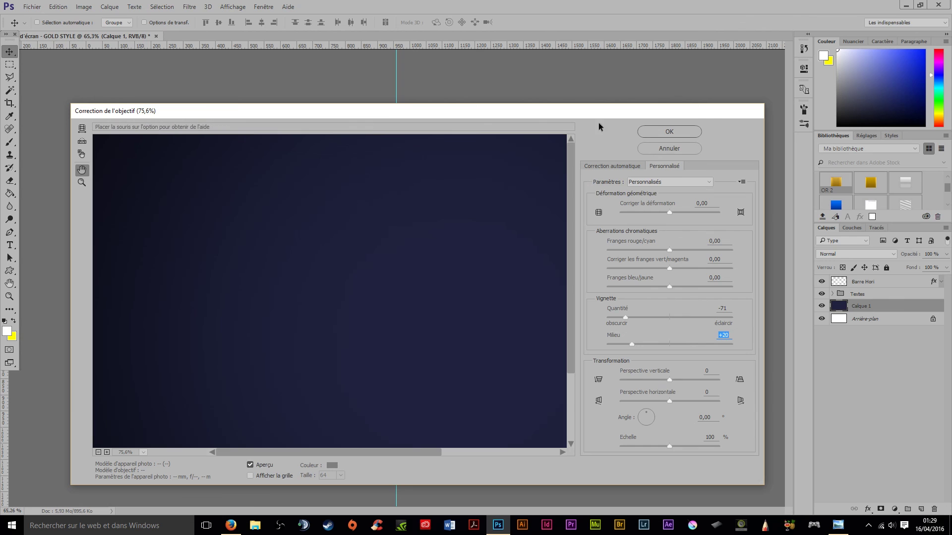
pyautogui.press('Return')
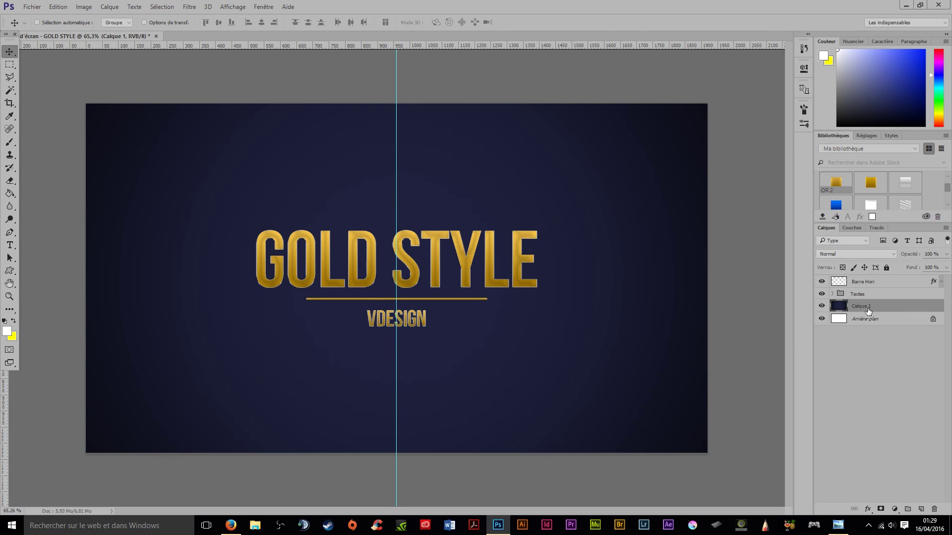
# Step: Add a new layer, delete Calque 1, and set the foreground colour to dark navy
pyautogui.click(921, 509)
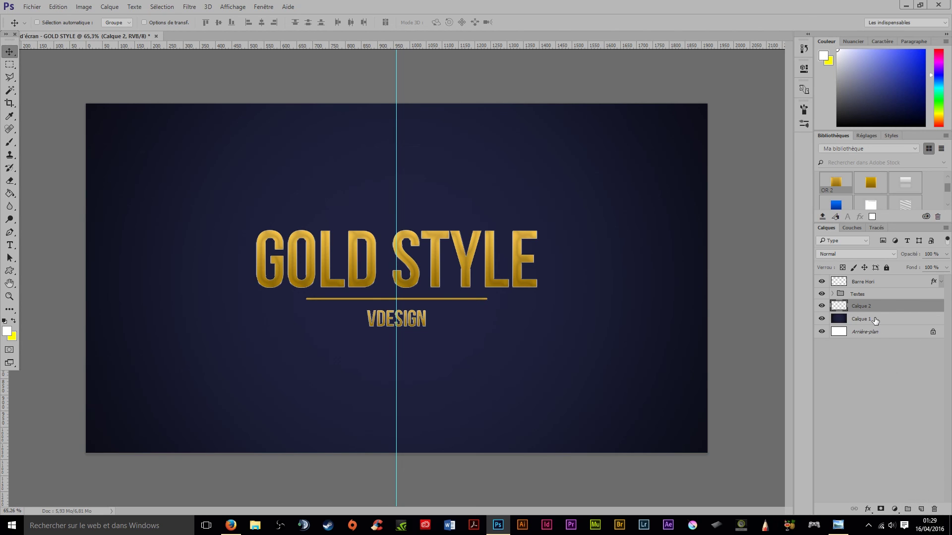
pyautogui.click(875, 321)
pyautogui.press('Delete')
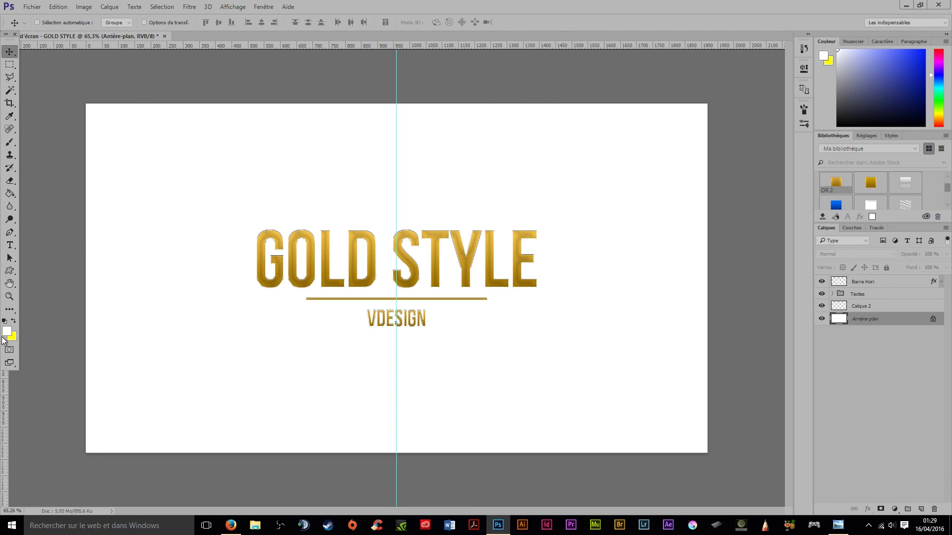
pyautogui.click(7, 331)
pyautogui.moveTo(592, 267); pyautogui.dragTo(594, 283)
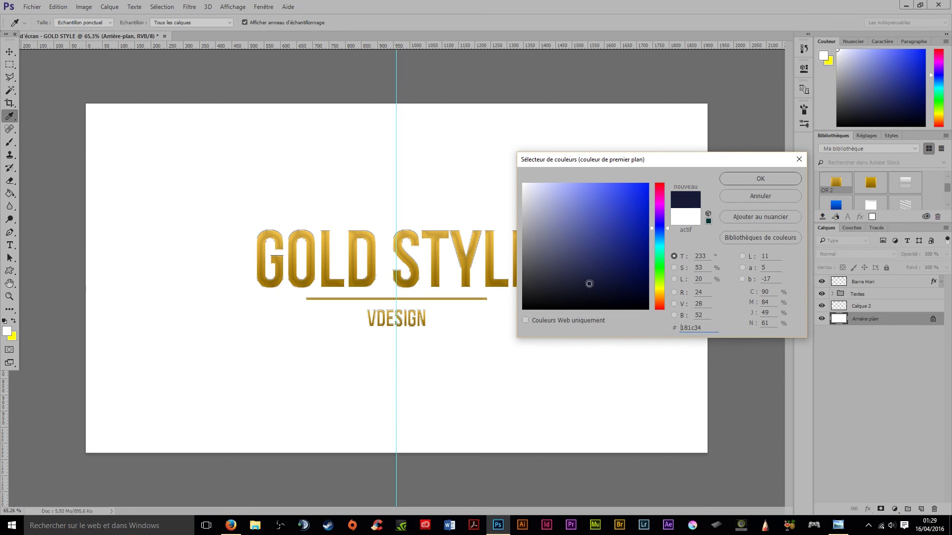
pyautogui.click(730, 184)
# Step: Fill Calque 2 with dark navy and reapply the last lens correction vignette filter
pyautogui.press('v')
pyautogui.click(861, 306)
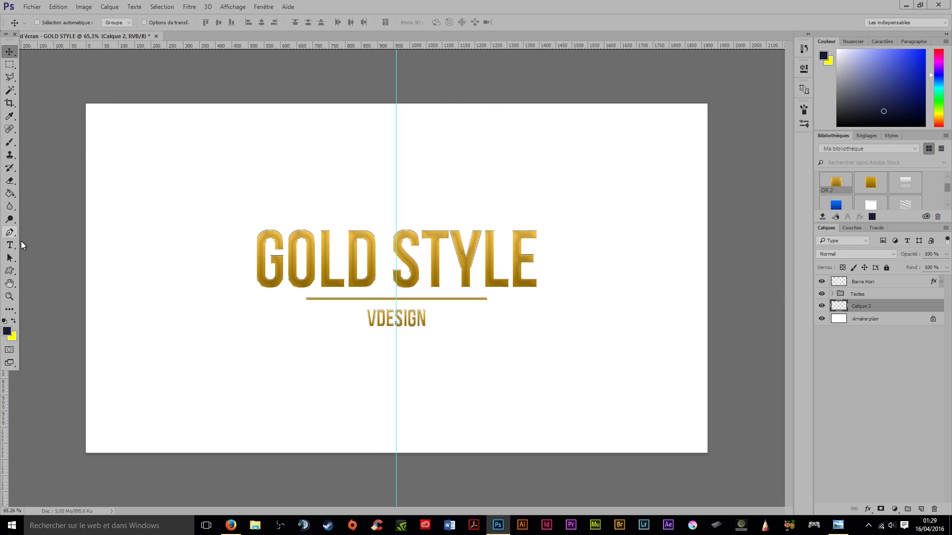
pyautogui.click(10, 194)
pyautogui.click(247, 188)
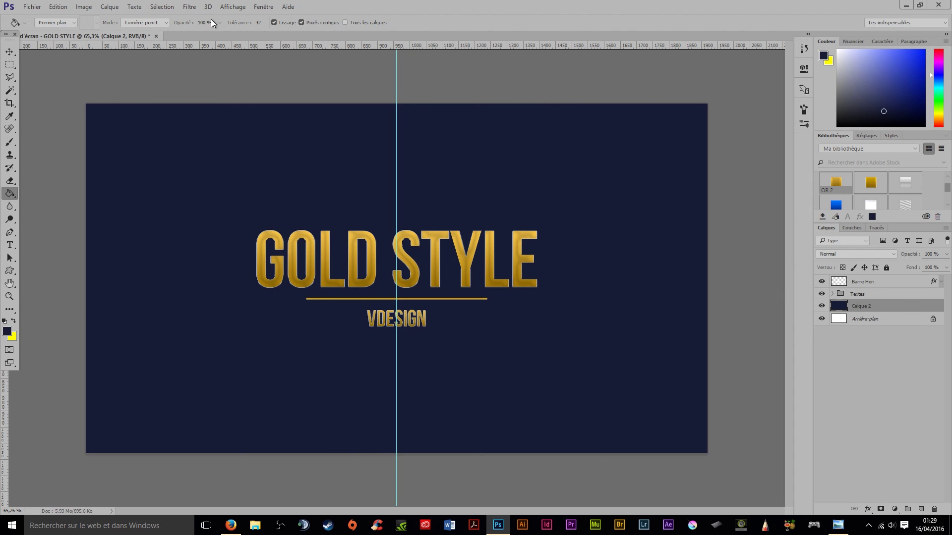
pyautogui.click(189, 7)
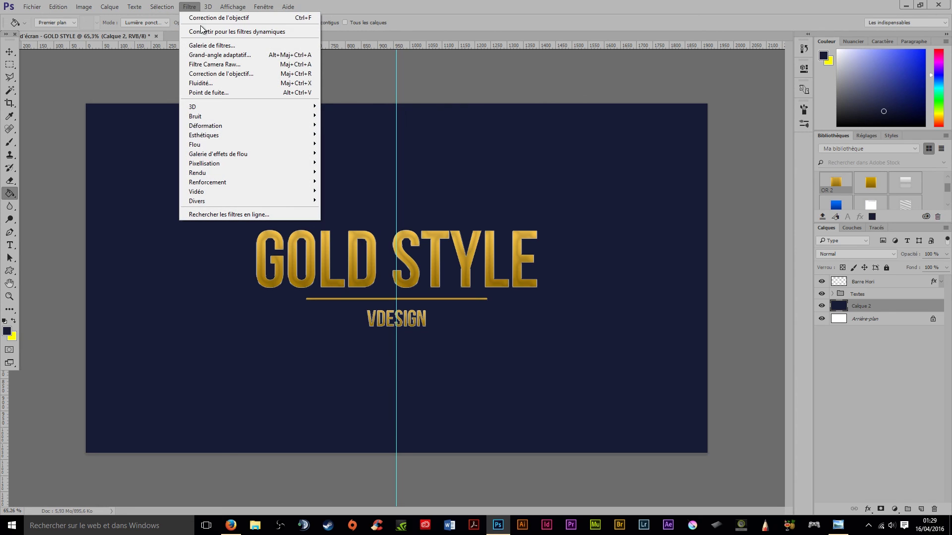
pyautogui.click(199, 16)
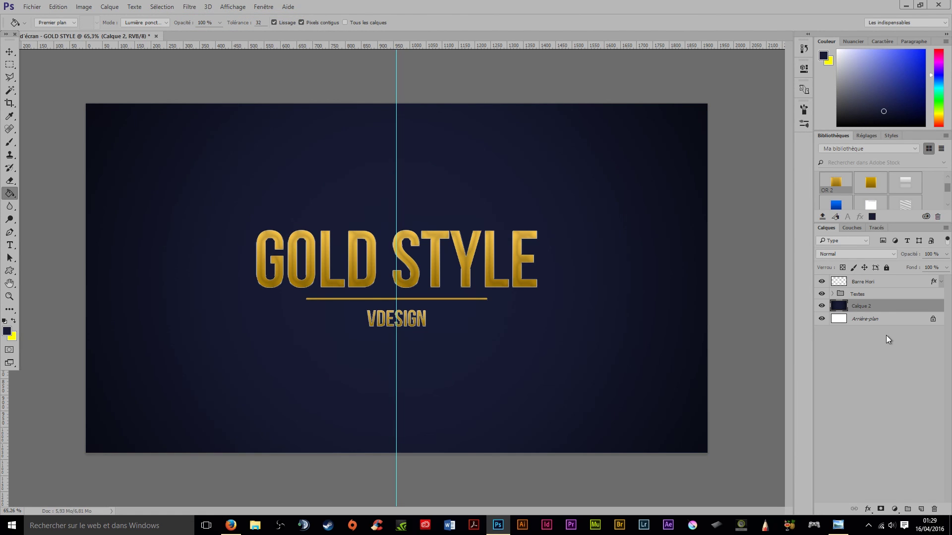
pyautogui.click(888, 287)
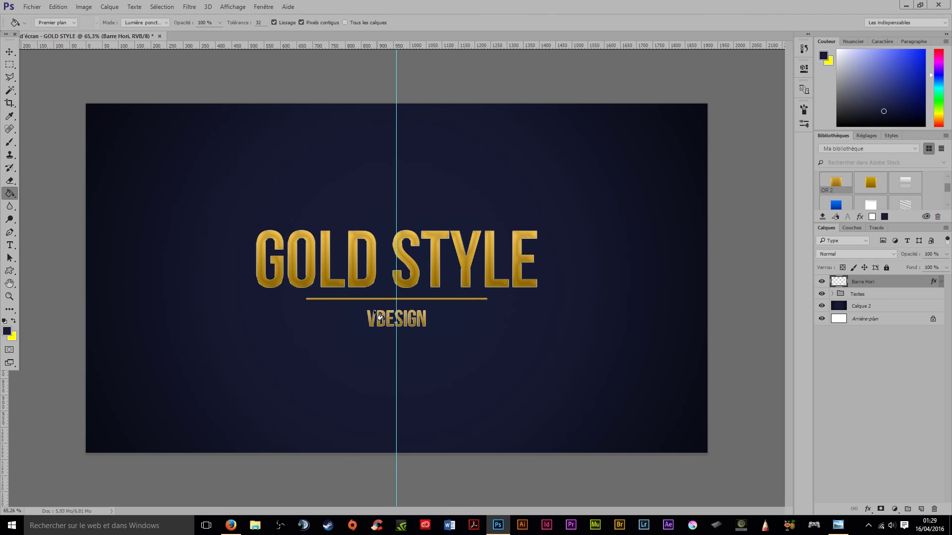
pyautogui.click(833, 295)
pyautogui.click(833, 294)
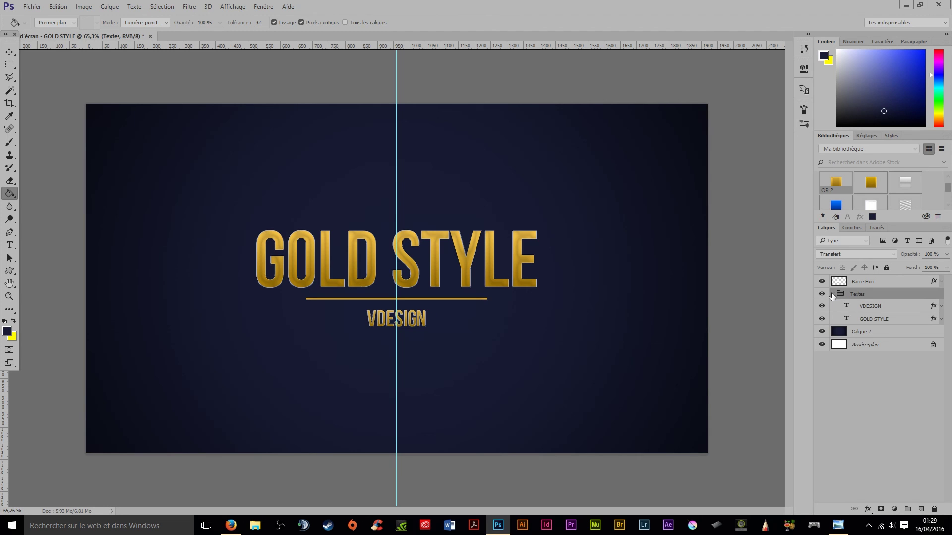
pyautogui.click(834, 294)
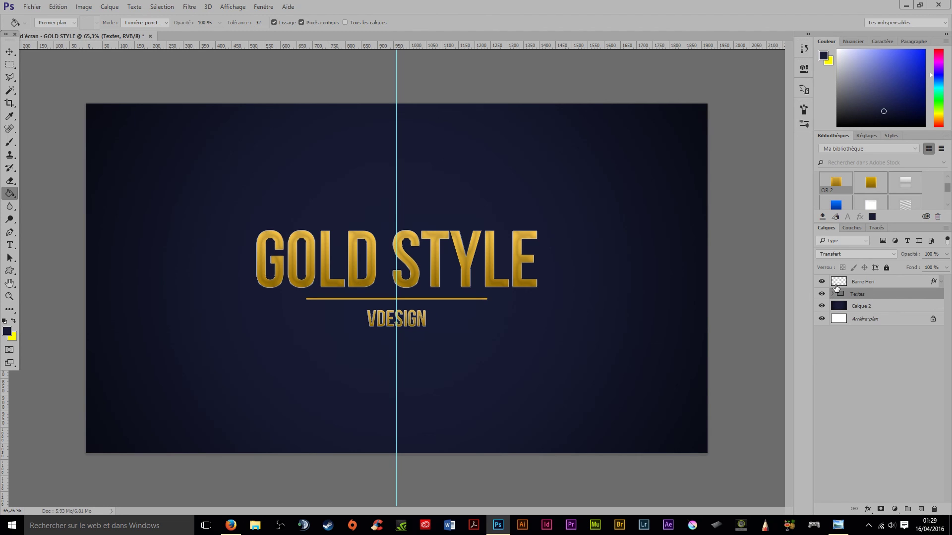
pyautogui.rightClick(863, 282)
pyautogui.press('Escape')
pyautogui.press('h')
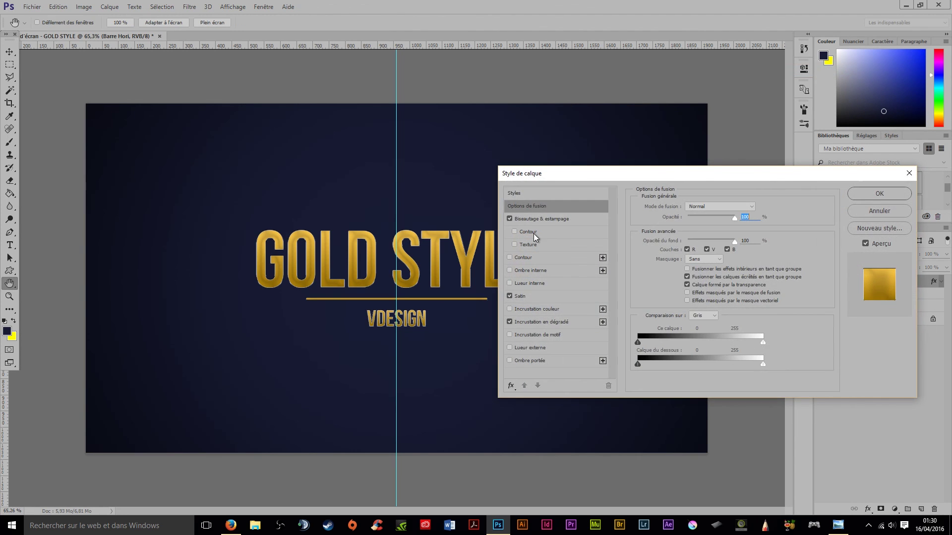
pyautogui.click(509, 309)
pyautogui.click(555, 309)
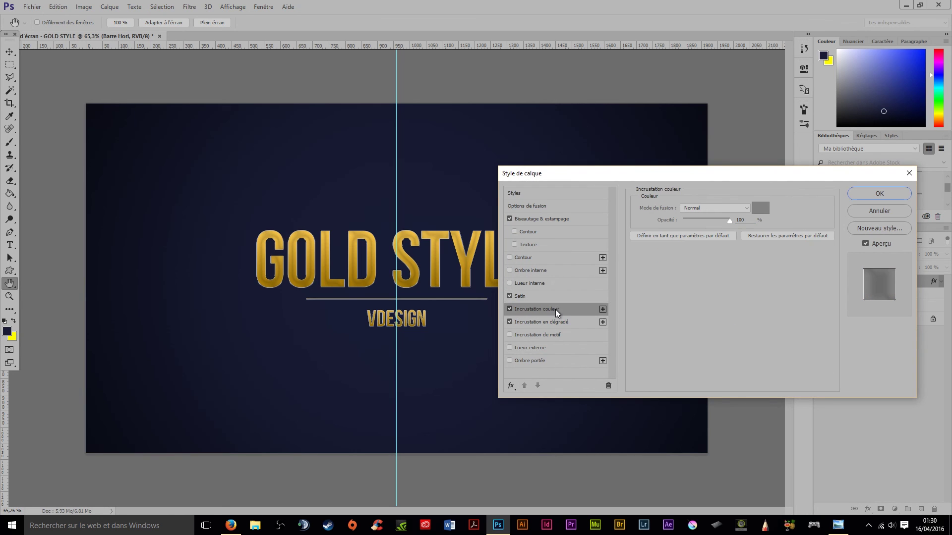
pyautogui.click(765, 209)
pyautogui.write('ffffff')
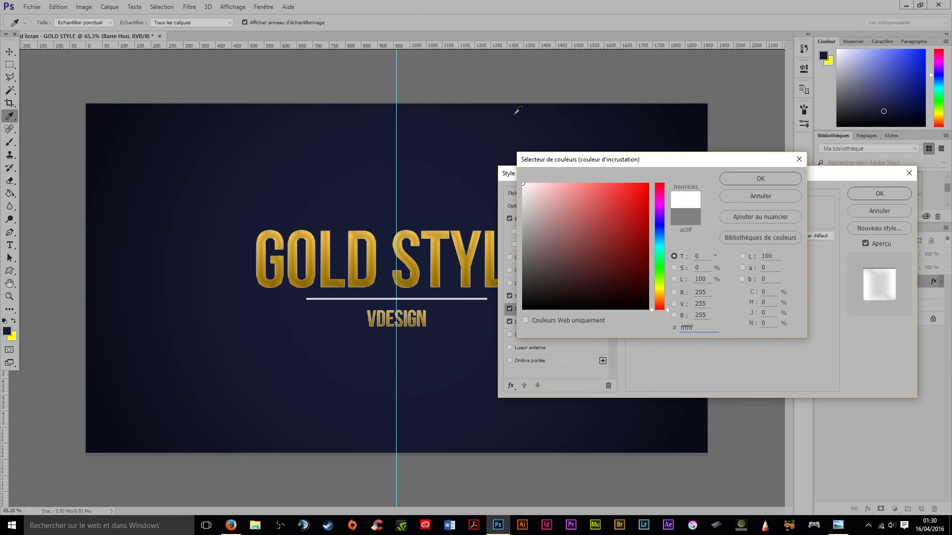
pyautogui.click(754, 199)
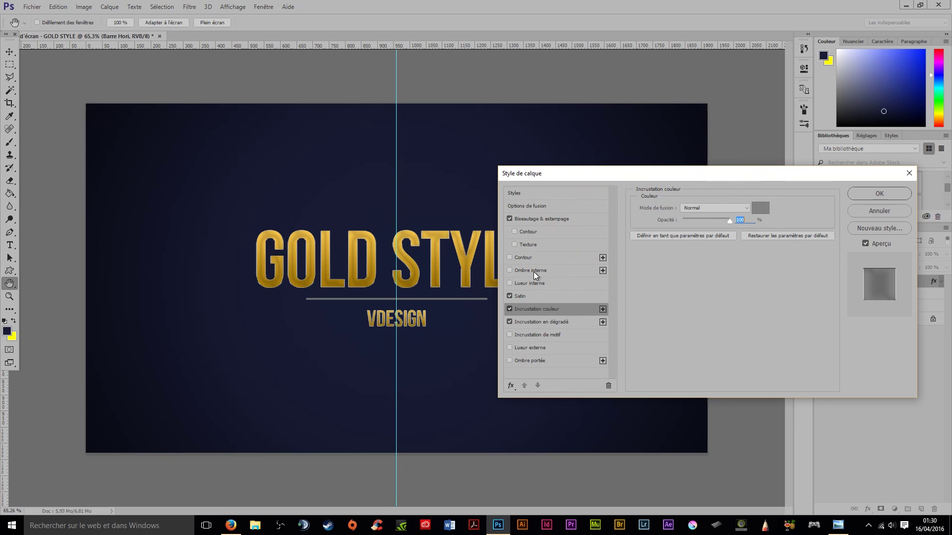
pyautogui.click(510, 309)
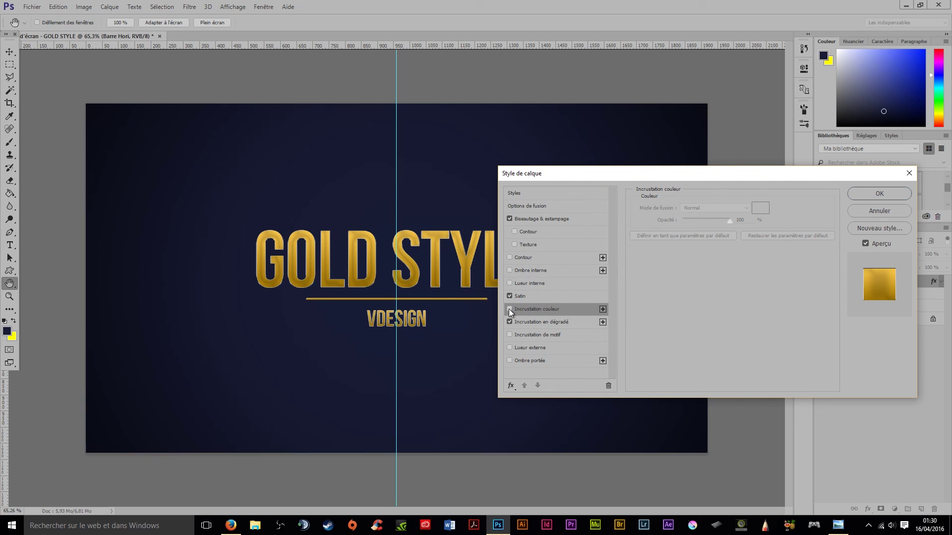
pyautogui.click(873, 198)
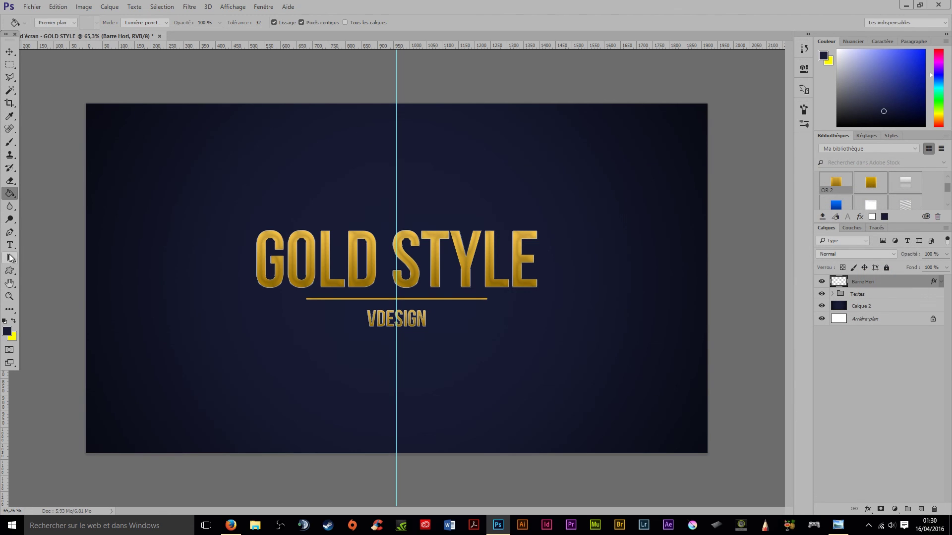
pyautogui.press('i')
# Step: Set the foreground to white and start a 12 pt text line on the canvas
pyautogui.click(6, 331)
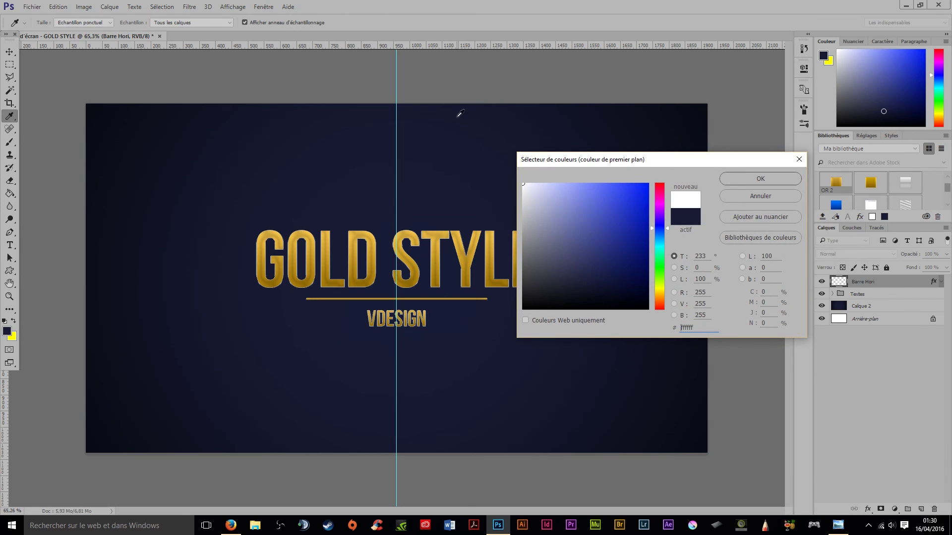
pyautogui.click(760, 179)
pyautogui.press('t')
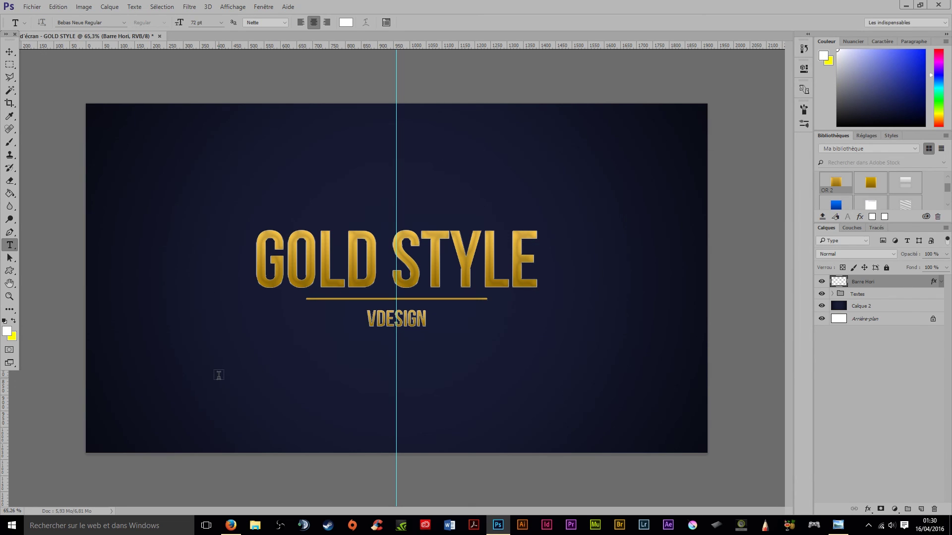
pyautogui.click(260, 369)
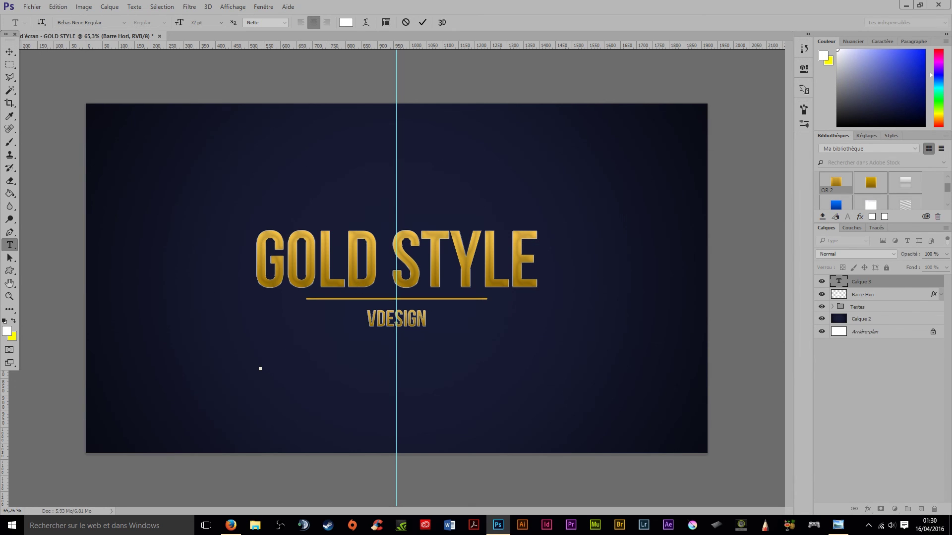
pyautogui.click(222, 22)
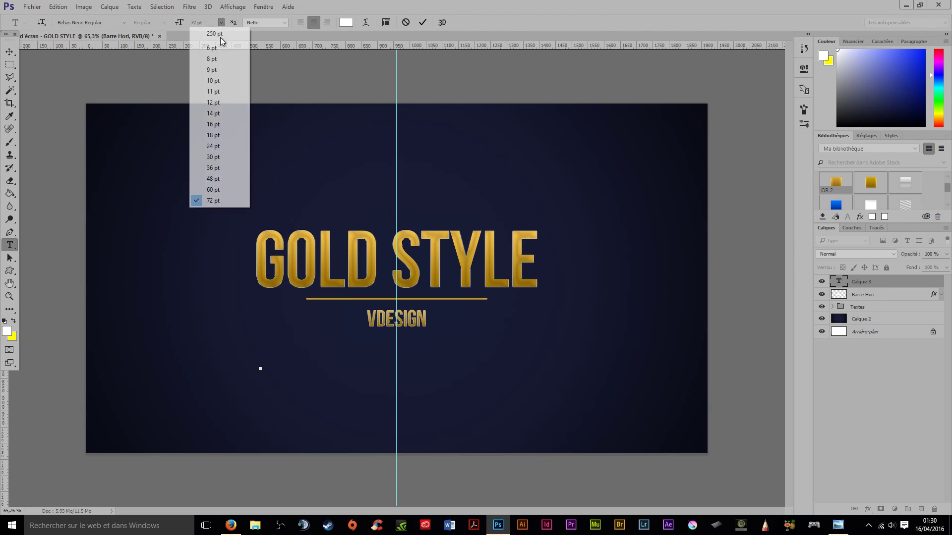
pyautogui.click(222, 112)
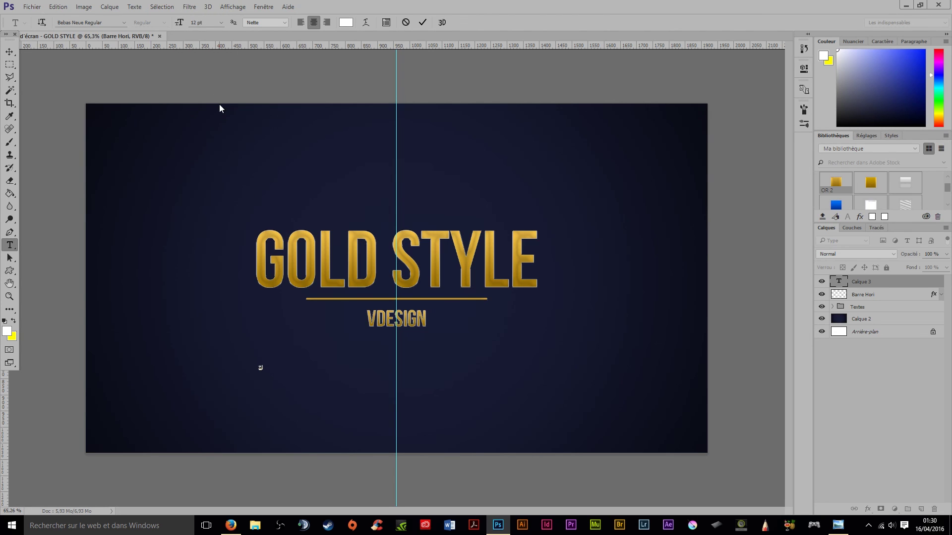
# Step: Type DESIGNBYVDS and drag the credit just below the right end of GOLD STYLE
pyautogui.write('sign')
pyautogui.press('BackSpace')
pyautogui.press('BackSpace')
pyautogui.press('BackSpace')
pyautogui.scroll(5, 263, 370)
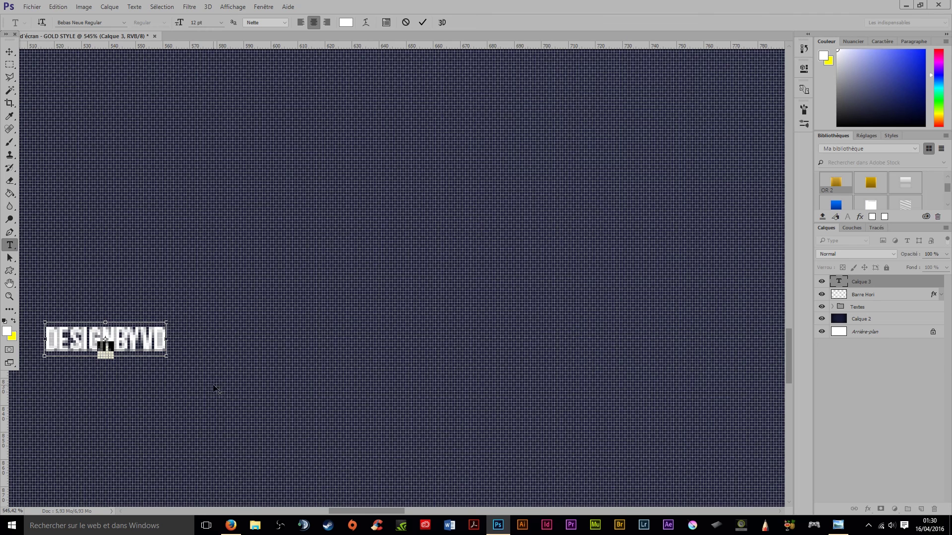
pyautogui.write('S')
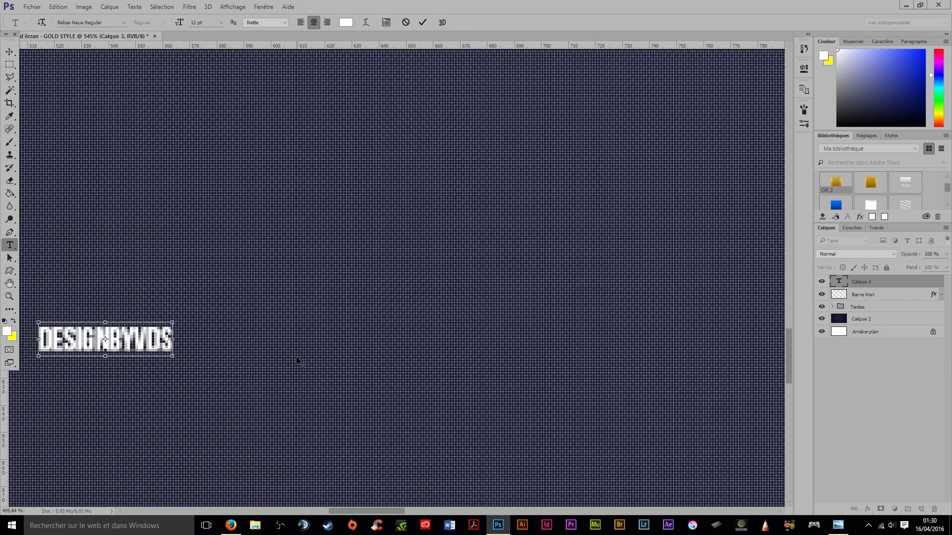
pyautogui.scroll(-5, 297, 360)
pyautogui.scroll(-2, 295, 353)
pyautogui.hotkey('ctrl', '0')
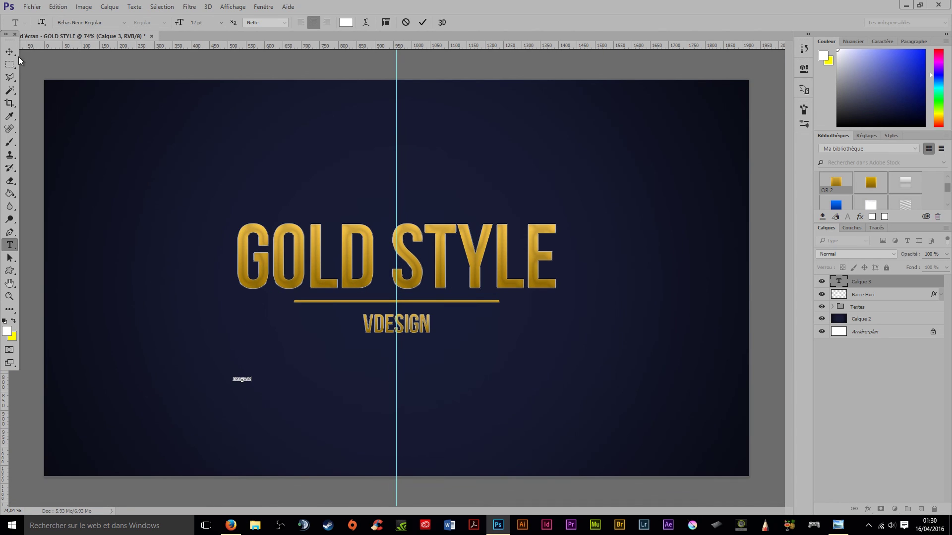
pyautogui.click(10, 51)
pyautogui.moveTo(246, 387)
pyautogui.mouseDown()
pyautogui.moveTo(494, 309)
pyautogui.moveTo(555, 301)
pyautogui.mouseUp()
# Step: Zoom in and tuck the DESIGNBYVDS credit up against the final E
pyautogui.scroll(-3, 633, 295)
pyautogui.scroll(4, 618, 298)
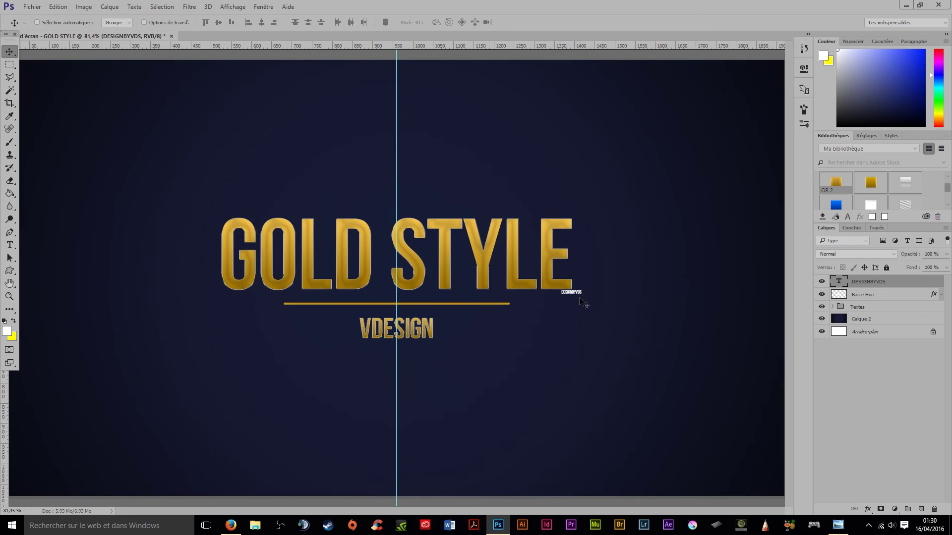
pyautogui.scroll(-1, 557, 278)
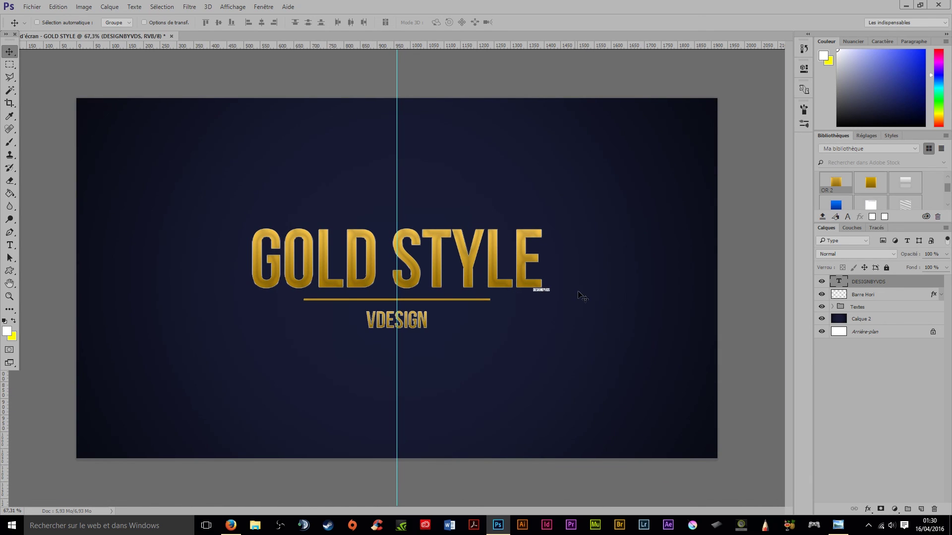
pyautogui.scroll(3, 579, 292)
pyautogui.scroll(3, 536, 273)
pyautogui.scroll(1, 513, 260)
pyautogui.moveTo(514, 262); pyautogui.dragTo(491, 215)
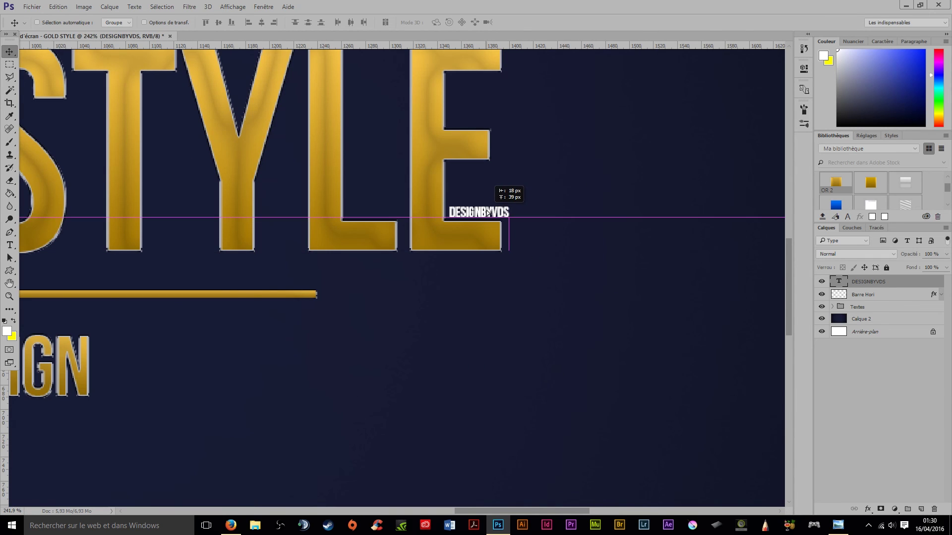
# Step: Align the credit's right edge directly under the E and hide the vertical guide
pyautogui.scroll(-3, 601, 258)
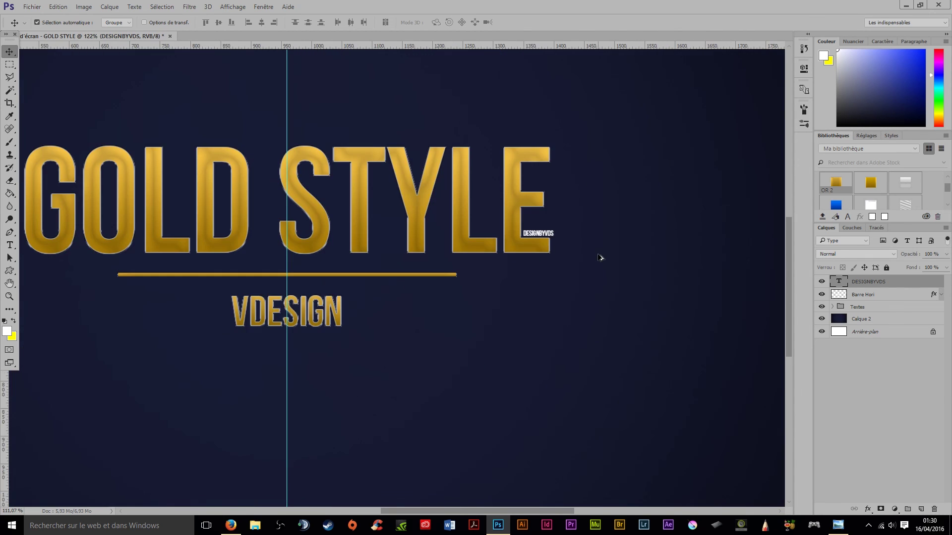
pyautogui.scroll(-1, 565, 317)
pyautogui.scroll(2, 555, 328)
pyautogui.scroll(1, 580, 295)
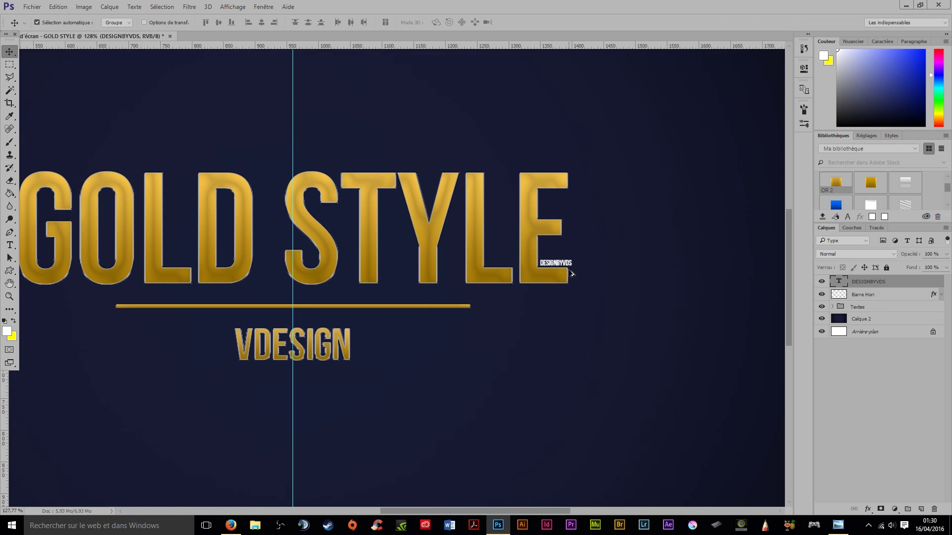
pyautogui.scroll(3, 570, 270)
pyautogui.scroll(3, 611, 270)
pyautogui.moveTo(443, 275); pyautogui.dragTo(461, 352)
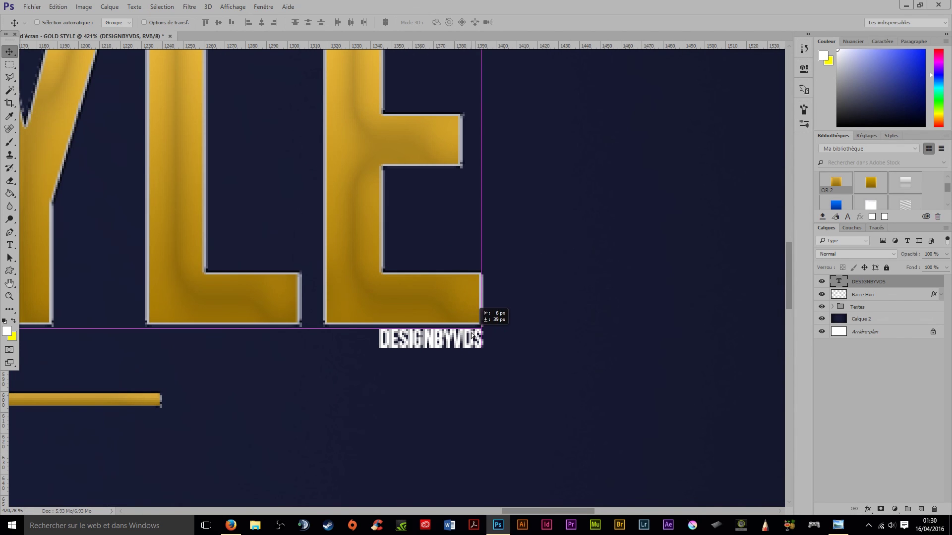
pyautogui.scroll(-2, 593, 299)
pyautogui.scroll(-2, 571, 299)
pyautogui.scroll(-2, 569, 297)
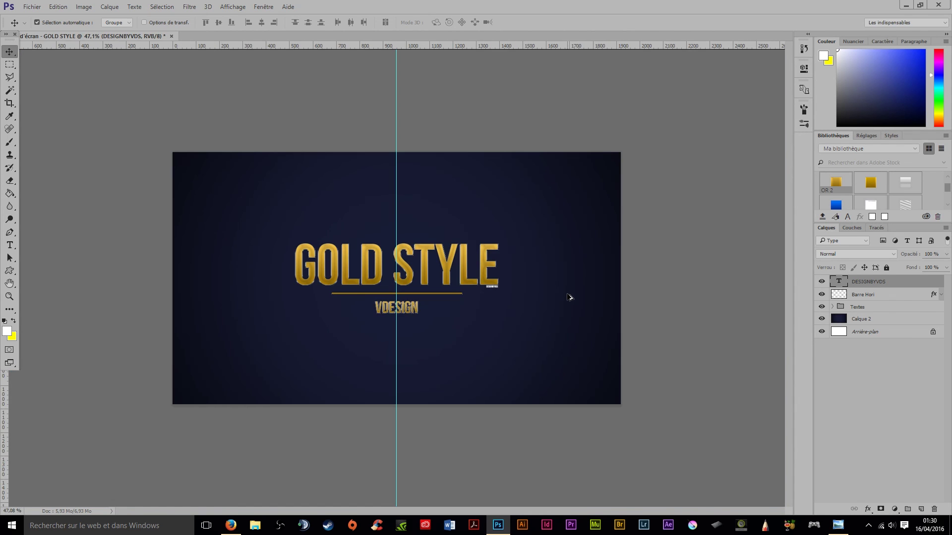
pyautogui.scroll(3, 571, 298)
pyautogui.scroll(-2, 571, 299)
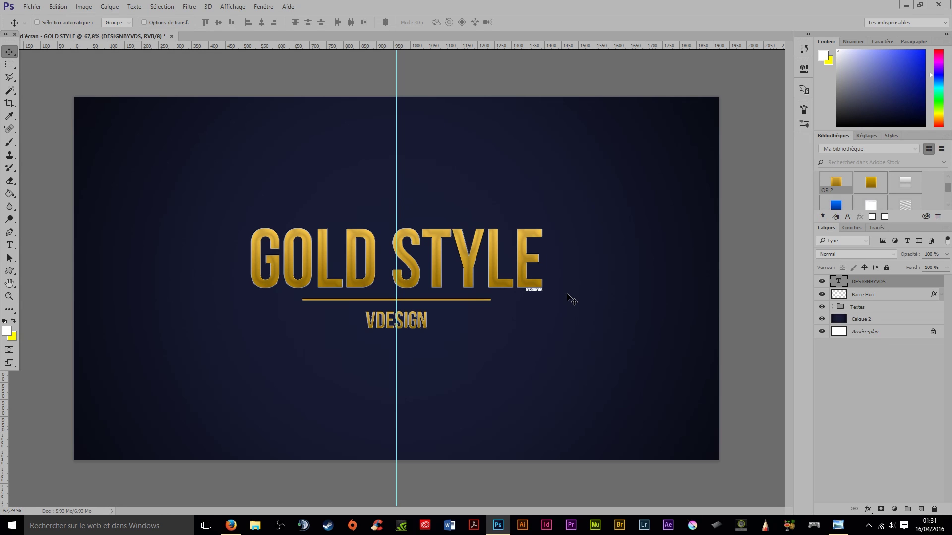
pyautogui.hotkey('ctrl', 'h')
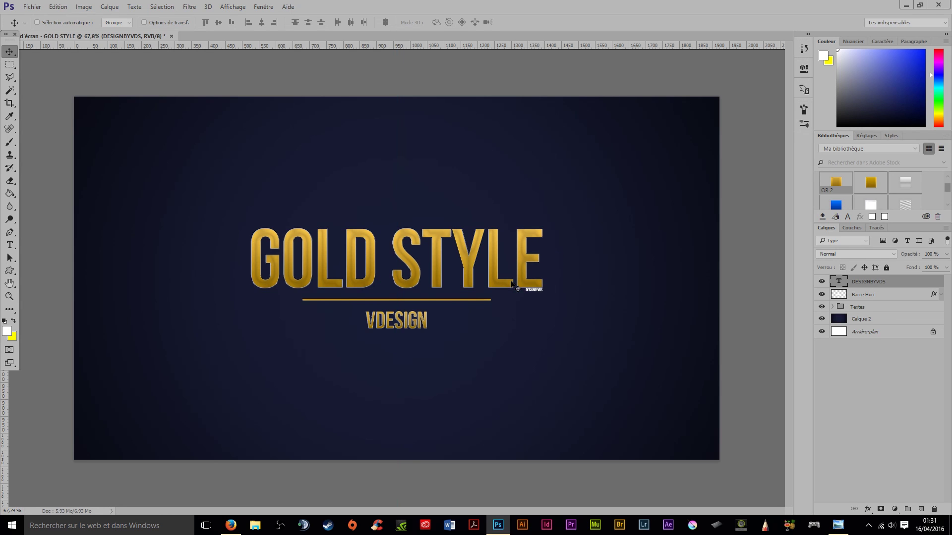
# Step: Save the document to the desktop as the Photoshop file Fond d'écran - GOLD STYLE
pyautogui.click(32, 6)
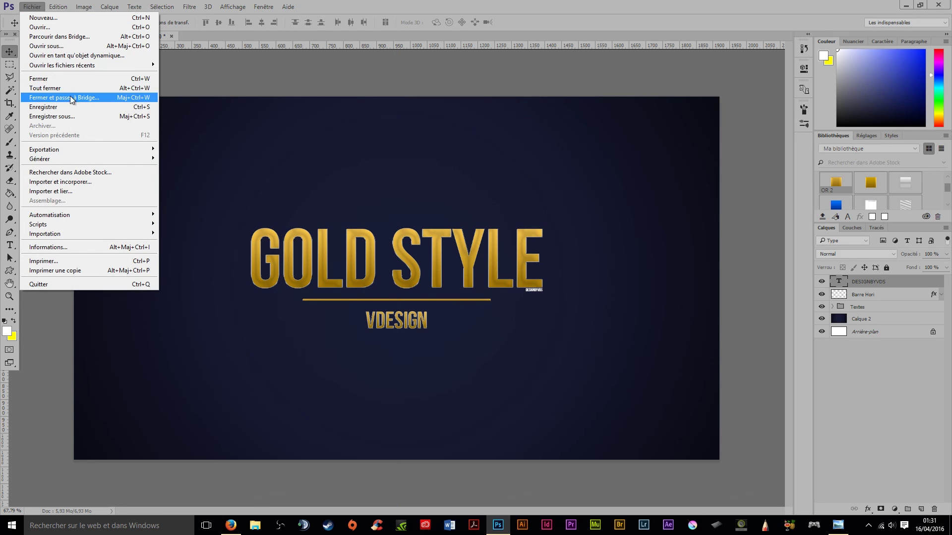
pyautogui.click(65, 115)
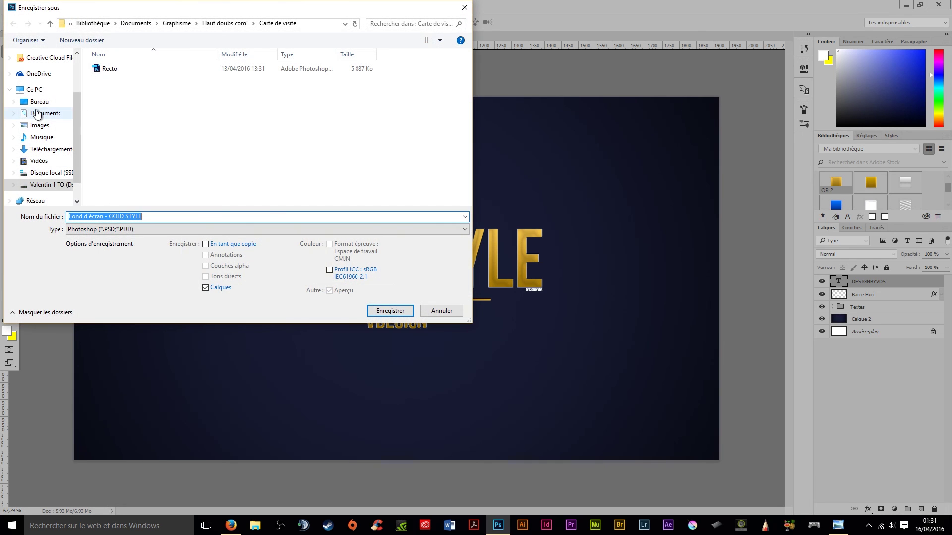
pyautogui.click(41, 102)
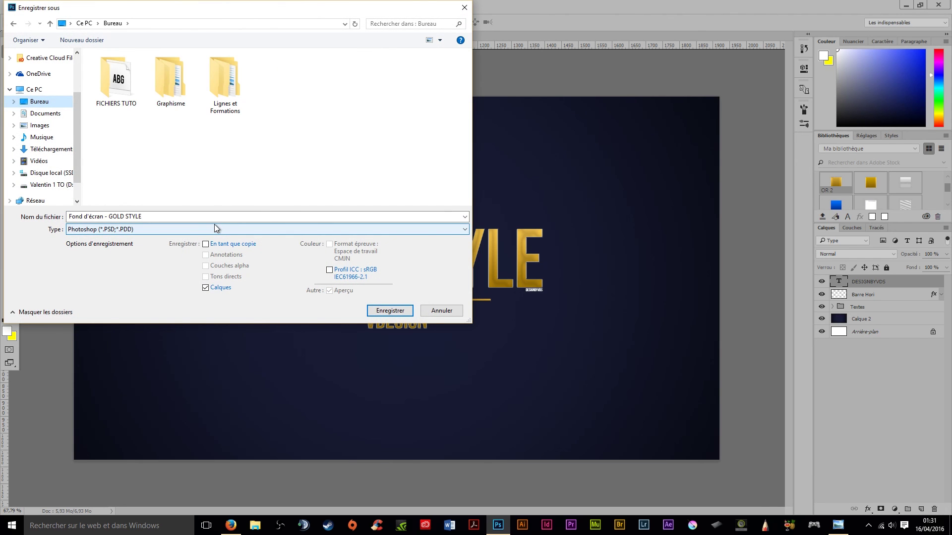
pyautogui.click(126, 229)
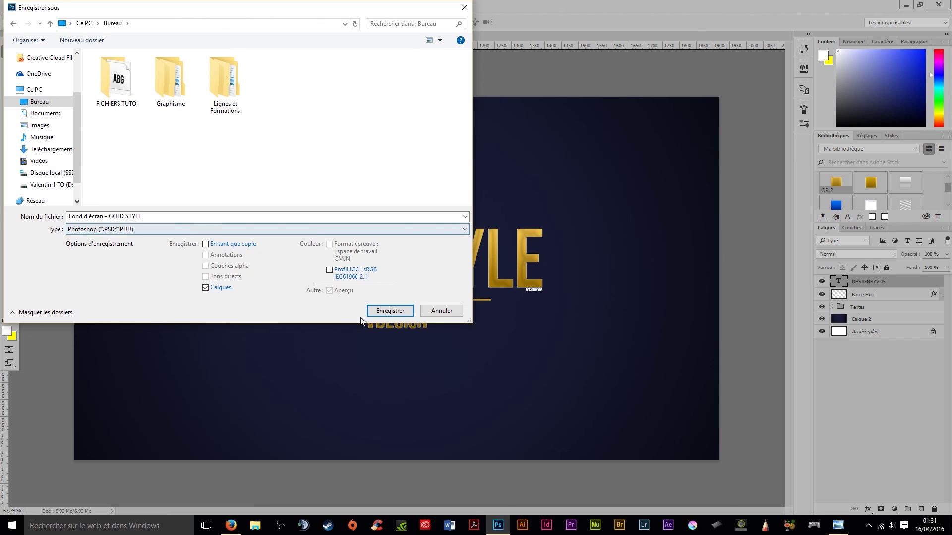
pyautogui.click(389, 311)
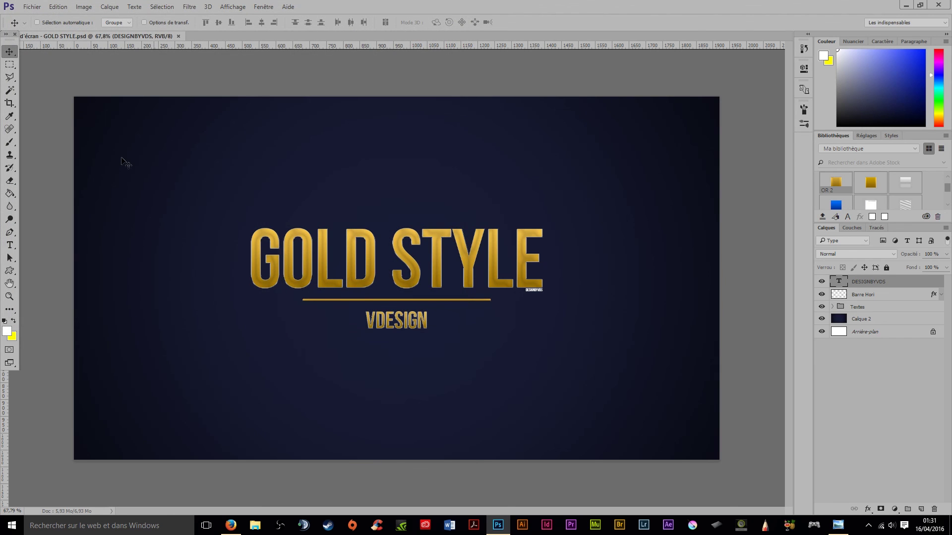
# Step: Save a PNG copy named TEXTE OR to the desktop, overwriting the existing file
pyautogui.click(31, 7)
pyautogui.click(67, 116)
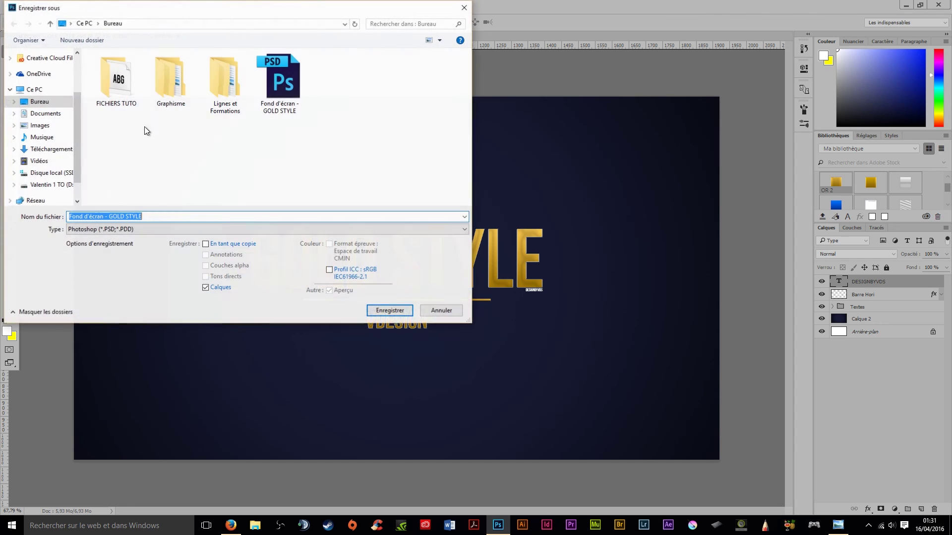
pyautogui.click(149, 229)
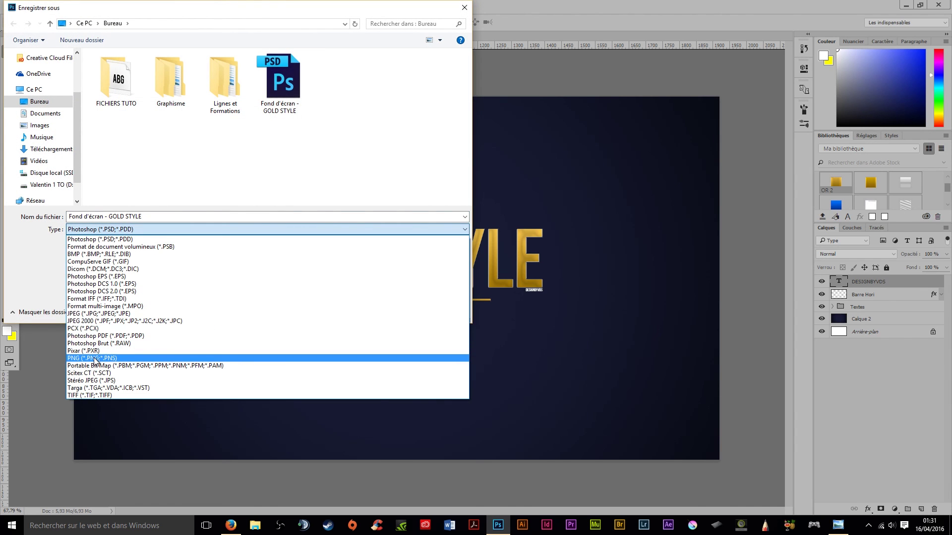
pyautogui.click(95, 359)
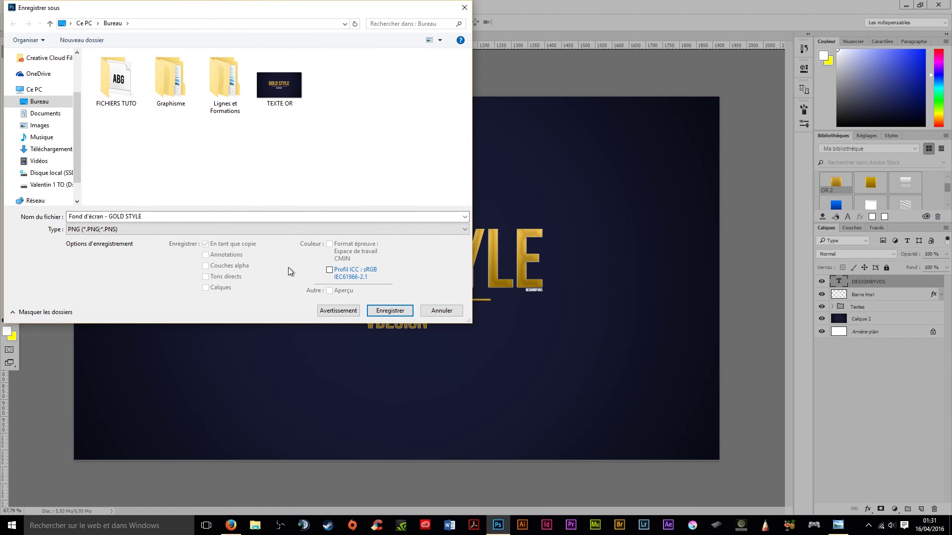
pyautogui.click(278, 86)
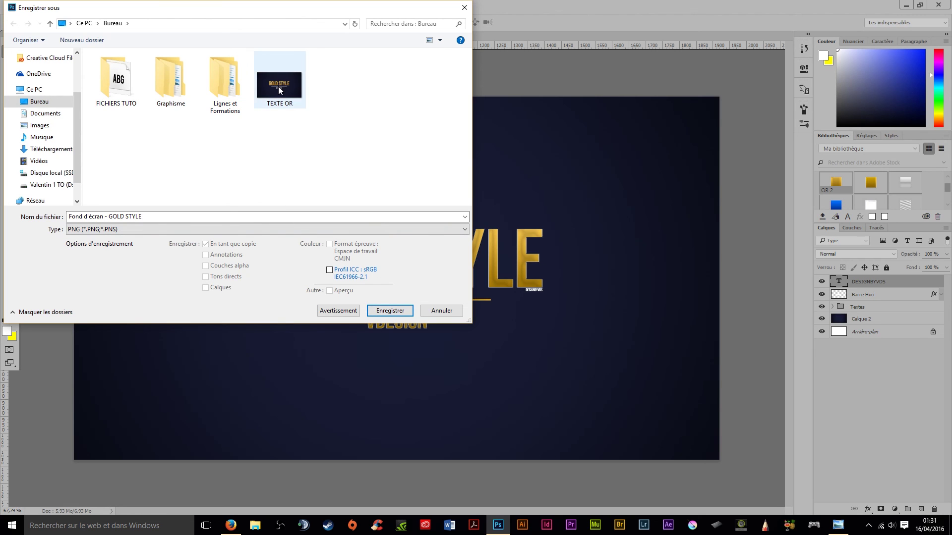
pyautogui.click(390, 315)
pyautogui.click(496, 264)
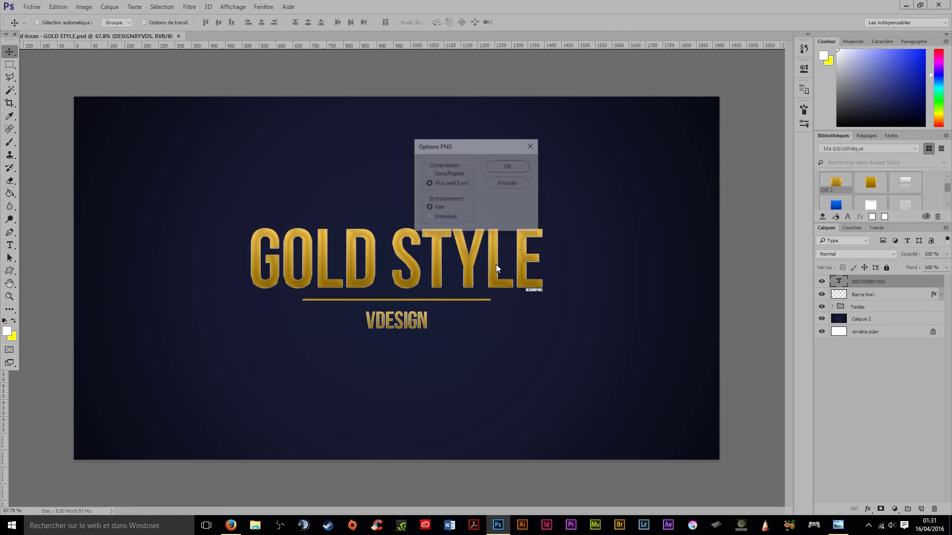
pyautogui.click(496, 166)
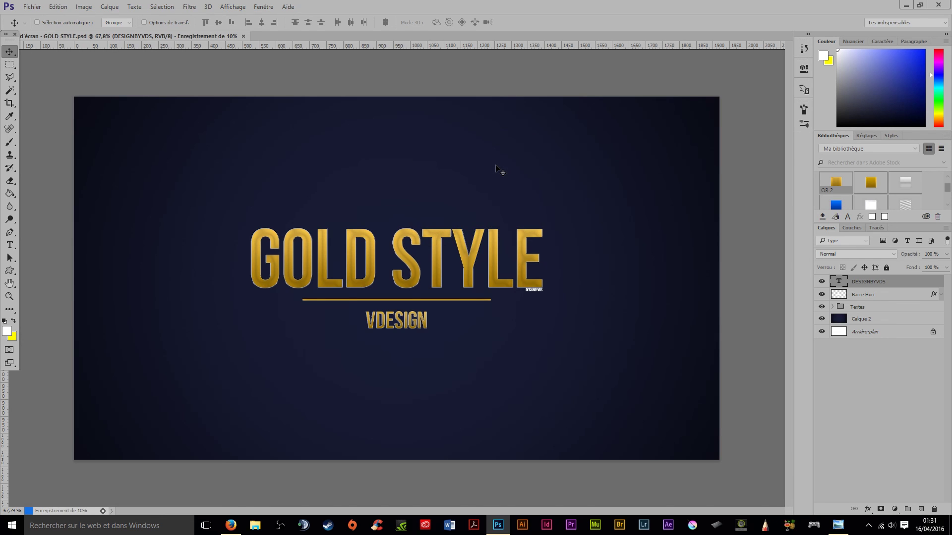